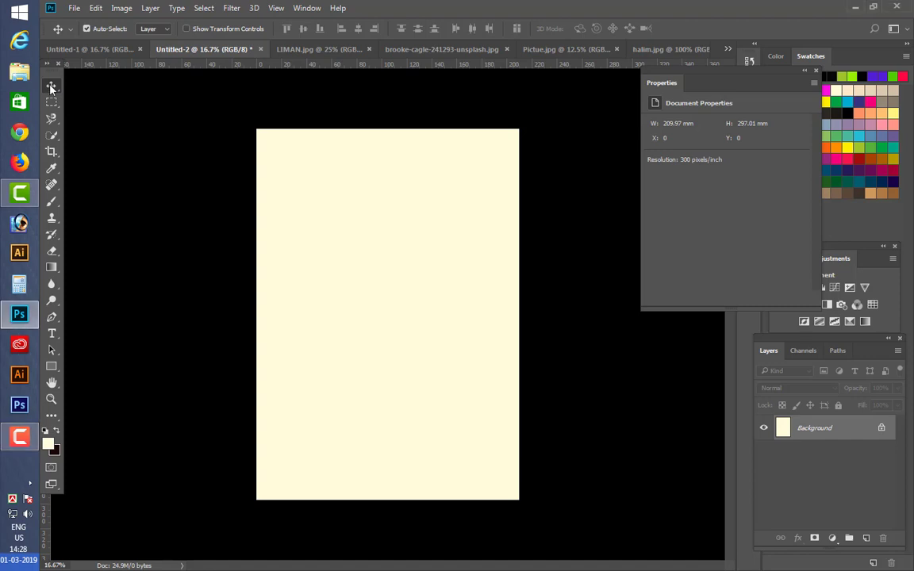
Try the Quick Selection and Magnetic Lasso tools, then return to the Move tool.
{"action": "left_click", "coordinate": [52, 135]}
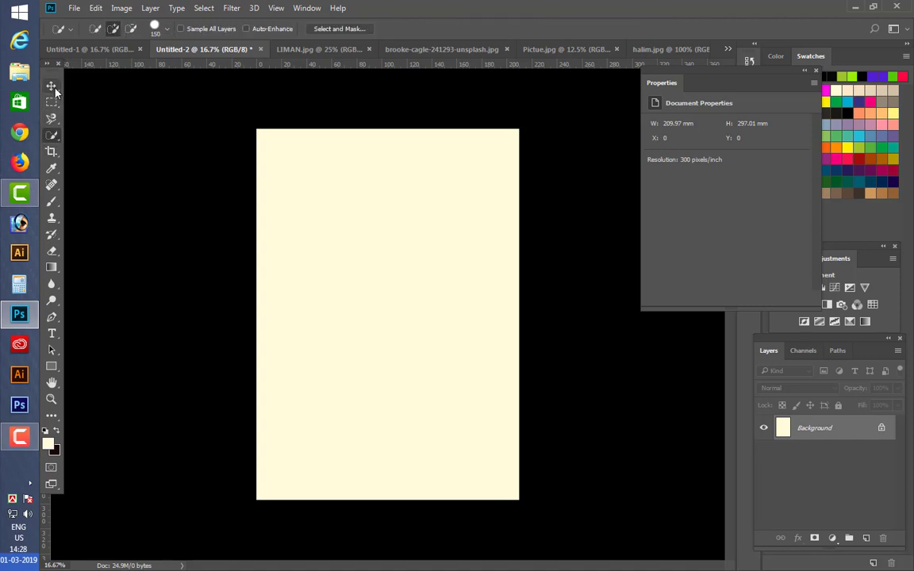
{"action": "left_click", "coordinate": [52, 86]}
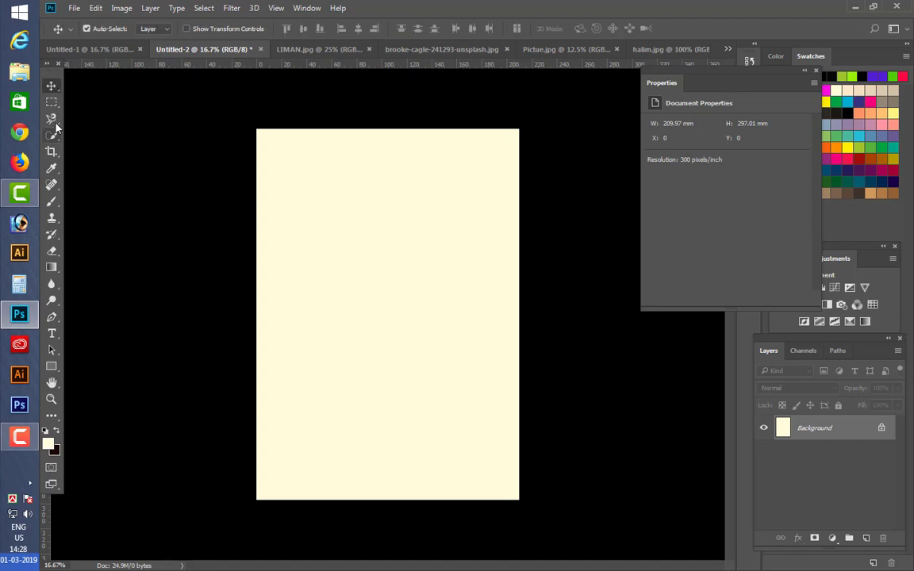
{"action": "left_click", "coordinate": [53, 120]}
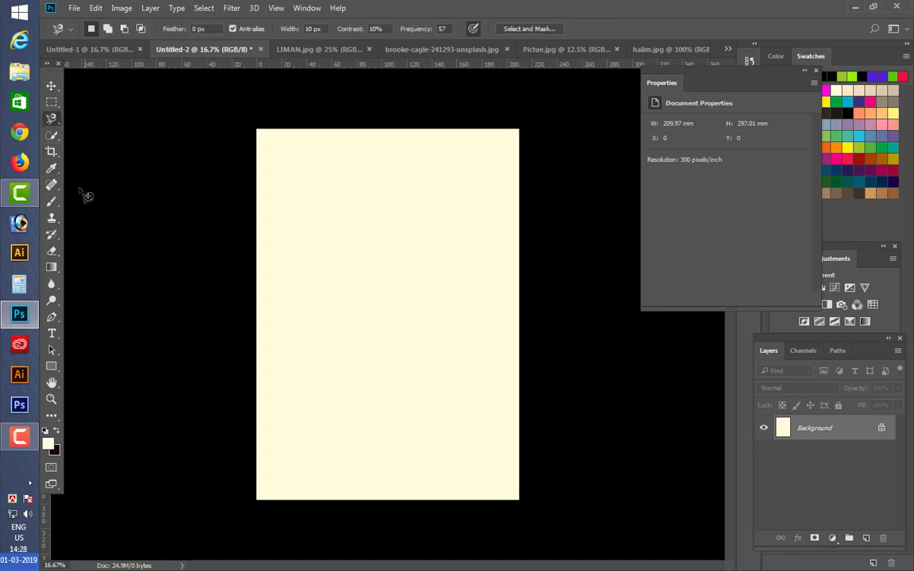
{"action": "key", "text": "v"}
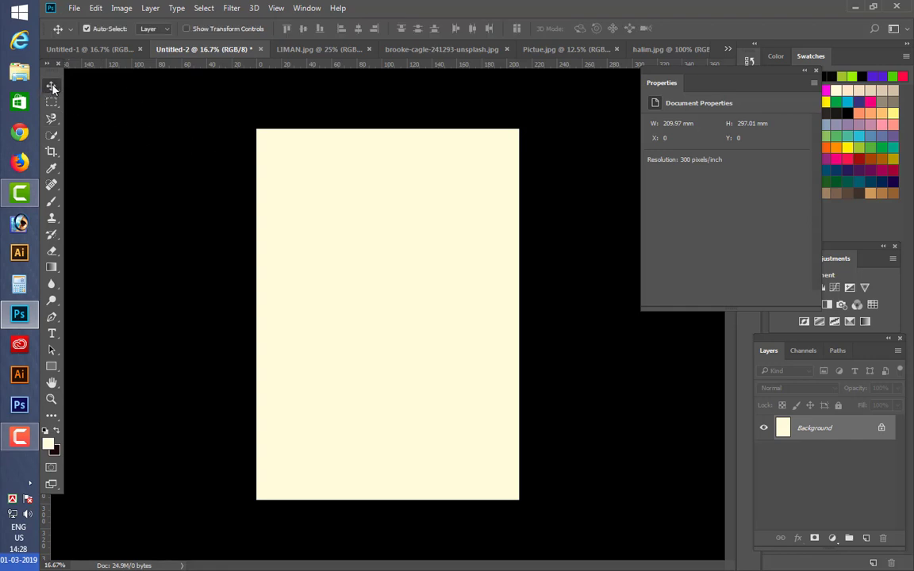
{"action": "right_click", "coordinate": [52, 87]}
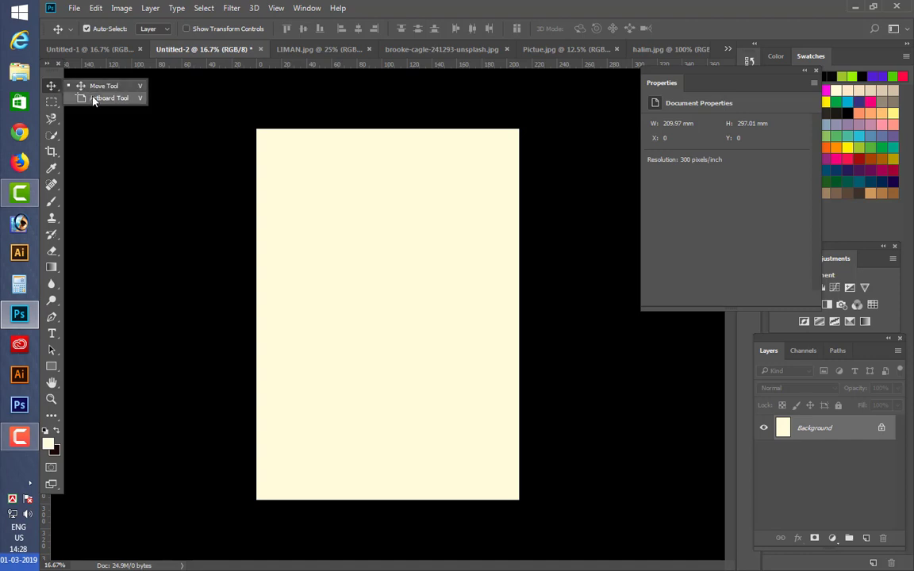
{"action": "left_click", "coordinate": [93, 87]}
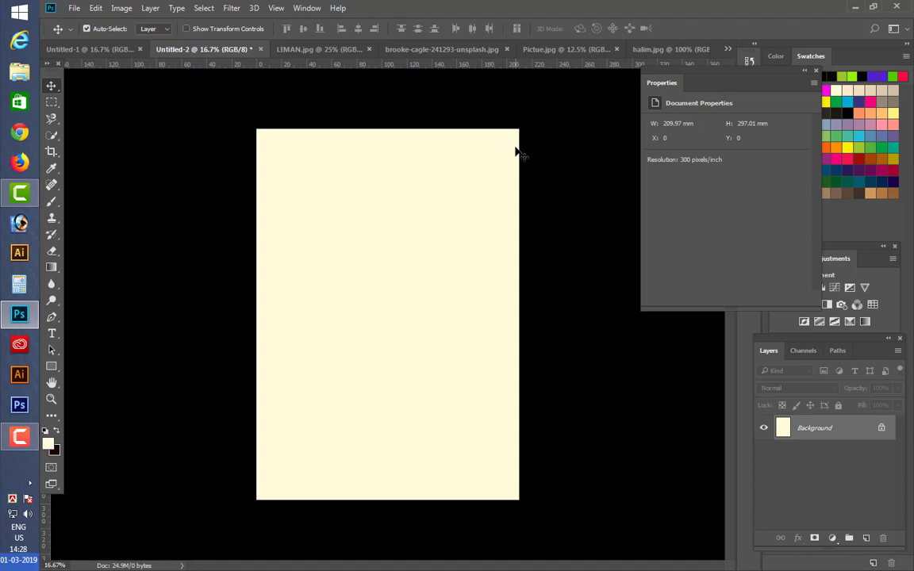
Choose the Rectangle tool with a green shape fill.
{"action": "left_click", "coordinate": [51, 368]}
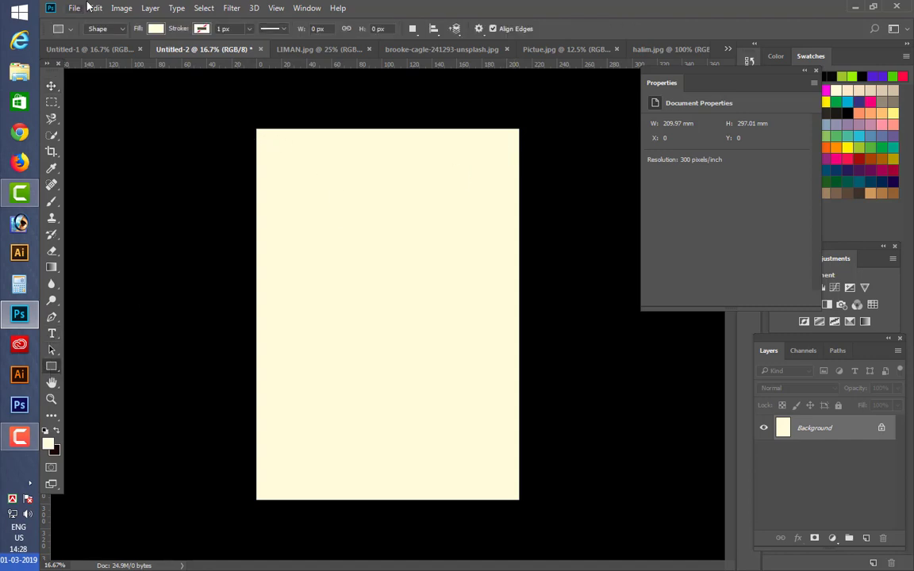
{"action": "left_click", "coordinate": [162, 29]}
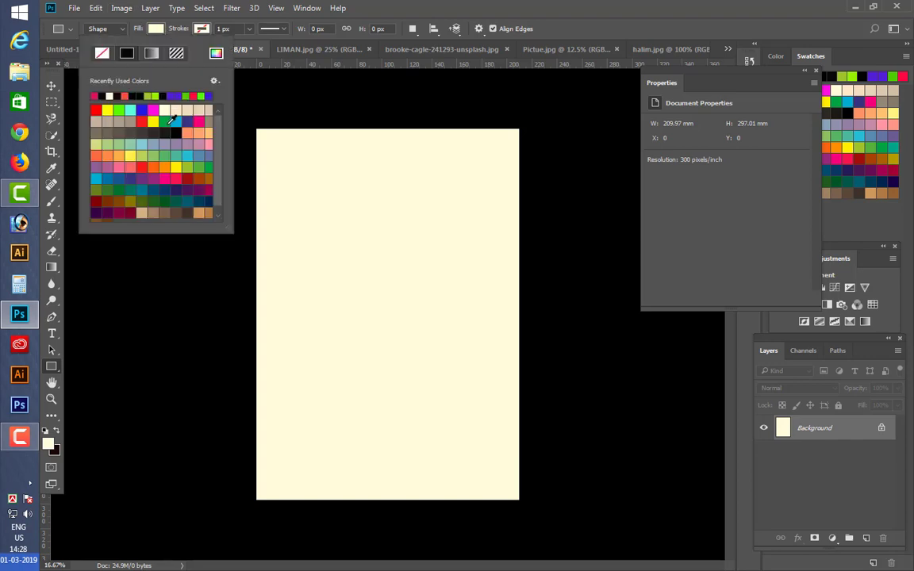
{"action": "left_click", "coordinate": [171, 119]}
Draw six green rectangles of varying sizes scattered across the cream page.
{"action": "left_click_drag", "start_coordinate": [265, 156], "coordinate": [346, 237]}
{"action": "mouse_move", "coordinate": [427, 175]}
{"action": "left_mouse_down"}
{"action": "mouse_move", "coordinate": [452, 217]}
{"action": "mouse_move", "coordinate": [476, 216]}
{"action": "left_mouse_up"}
{"action": "left_click_drag", "start_coordinate": [433, 292], "coordinate": [460, 342]}
{"action": "left_click_drag", "start_coordinate": [316, 416], "coordinate": [365, 462]}
{"action": "left_click_drag", "start_coordinate": [424, 449], "coordinate": [461, 471]}
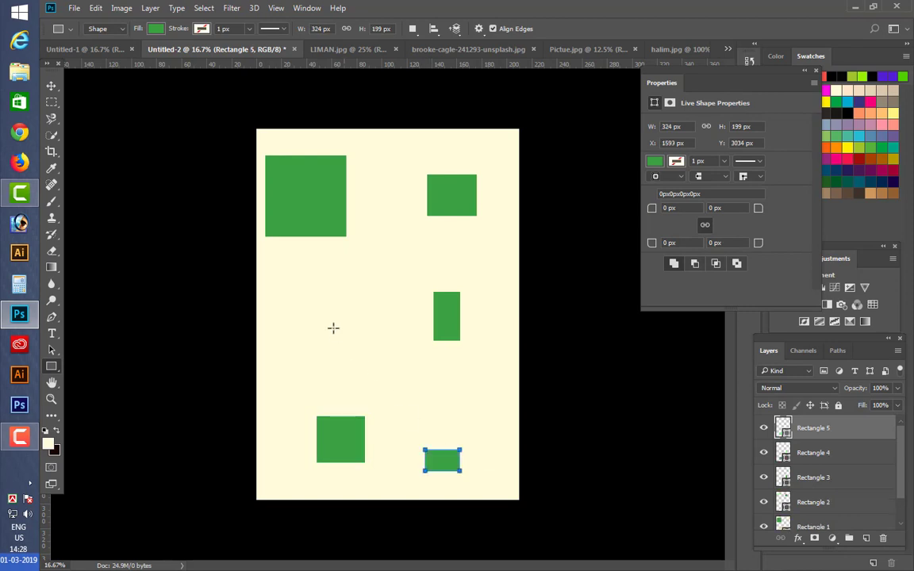
{"action": "left_click_drag", "start_coordinate": [318, 306], "coordinate": [352, 335]}
With the Move tool, drag the green rectangles into new positions on the page.
{"action": "left_click", "coordinate": [50, 85]}
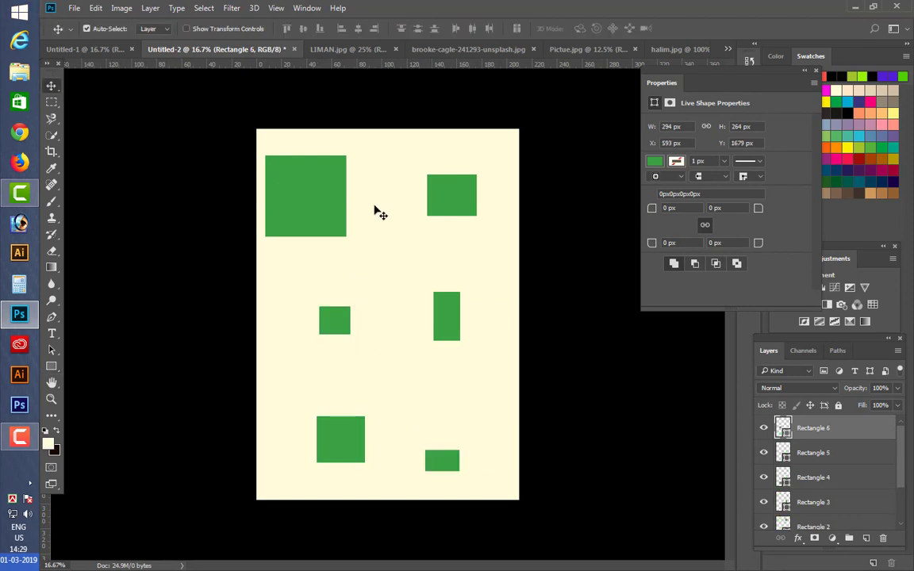
{"action": "left_click_drag", "start_coordinate": [311, 203], "coordinate": [330, 183]}
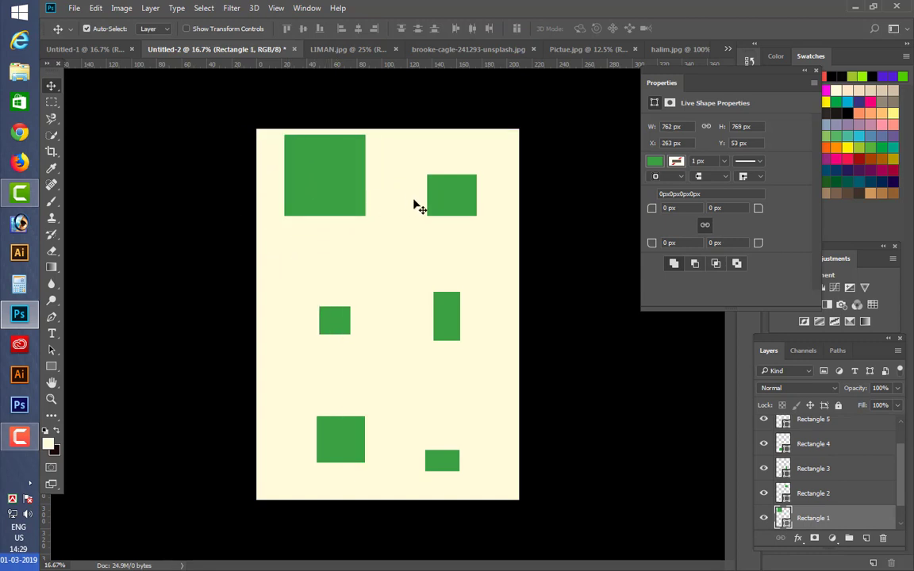
{"action": "left_click_drag", "start_coordinate": [433, 195], "coordinate": [448, 161]}
{"action": "left_click_drag", "start_coordinate": [448, 305], "coordinate": [493, 243]}
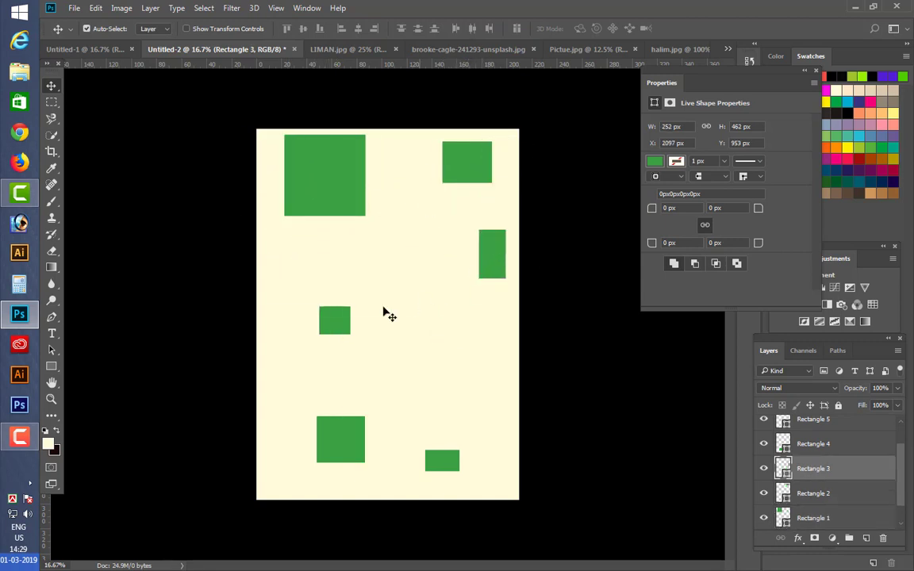
{"action": "left_click_drag", "start_coordinate": [322, 314], "coordinate": [287, 273]}
{"action": "left_click_drag", "start_coordinate": [492, 261], "coordinate": [465, 310]}
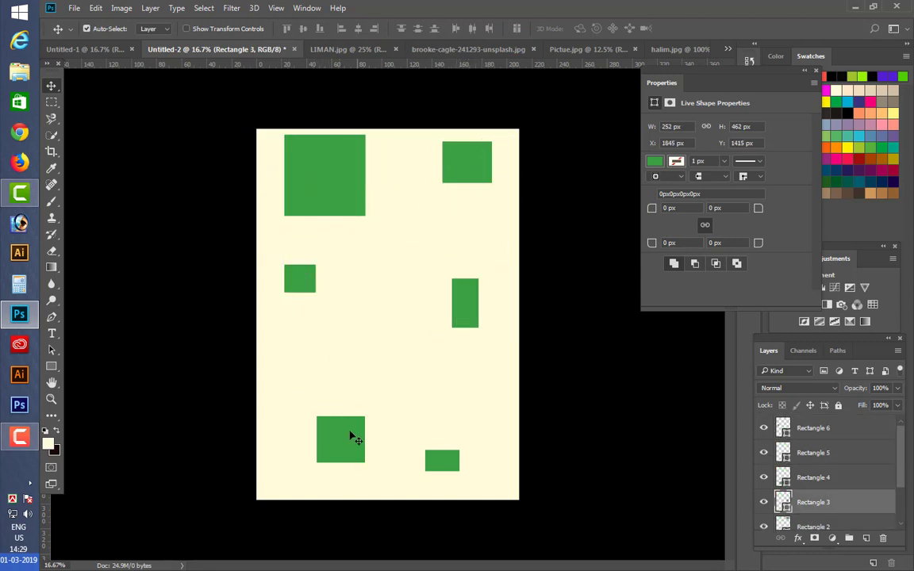
{"action": "left_click_drag", "start_coordinate": [350, 433], "coordinate": [366, 360]}
{"action": "left_click_drag", "start_coordinate": [469, 325], "coordinate": [464, 301]}
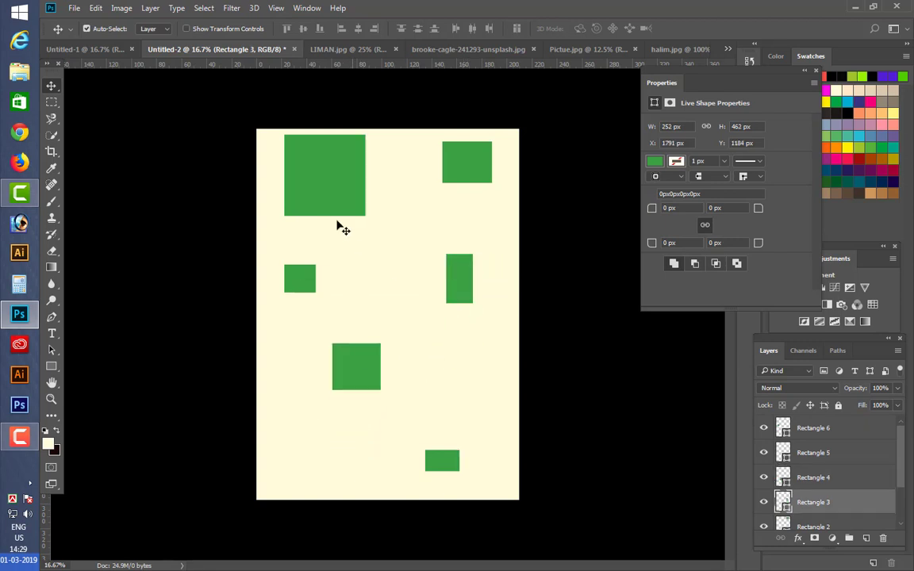
Draw a rectangular marquee selection and dismiss the no-pixels-selected warning.
{"action": "left_click", "coordinate": [50, 102]}
{"action": "left_click_drag", "start_coordinate": [335, 264], "coordinate": [418, 326]}
{"action": "left_click", "coordinate": [472, 216]}
{"action": "left_click", "coordinate": [211, 180]}
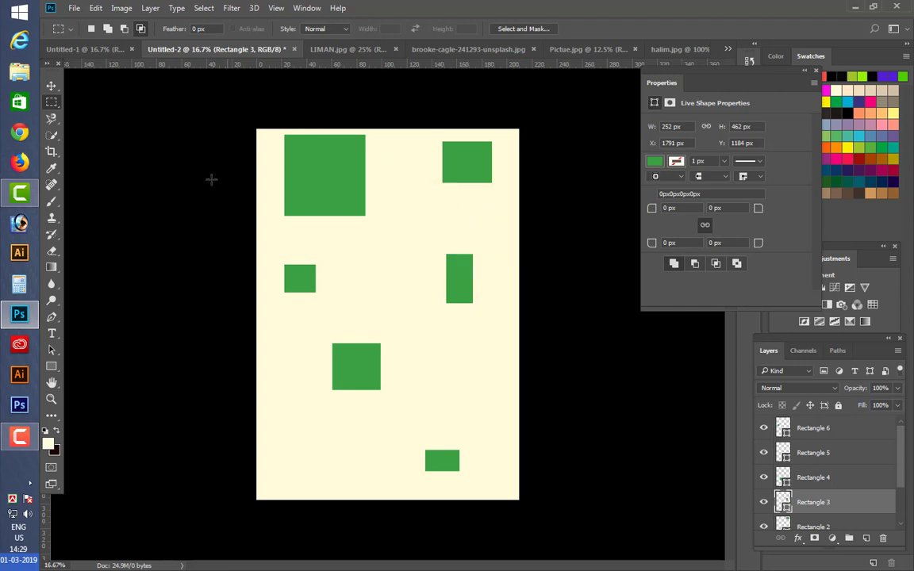
Rearrange the large square, small square and tall rectangle again, aligning with smart guides.
{"action": "left_click", "coordinate": [51, 86]}
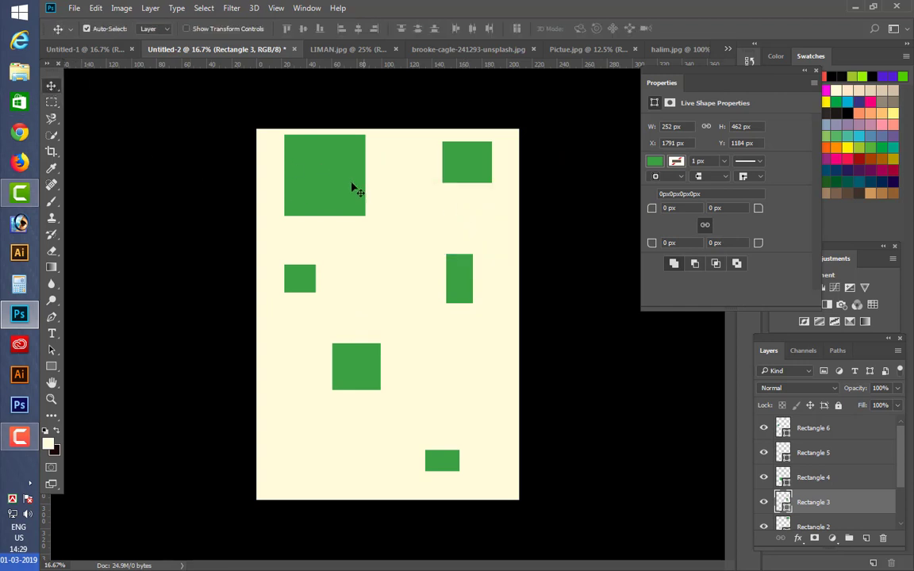
{"action": "left_click_drag", "start_coordinate": [323, 193], "coordinate": [288, 167]}
{"action": "left_click_drag", "start_coordinate": [463, 172], "coordinate": [480, 172]}
{"action": "left_click_drag", "start_coordinate": [458, 269], "coordinate": [470, 283]}
{"action": "left_click_drag", "start_coordinate": [305, 280], "coordinate": [348, 306]}
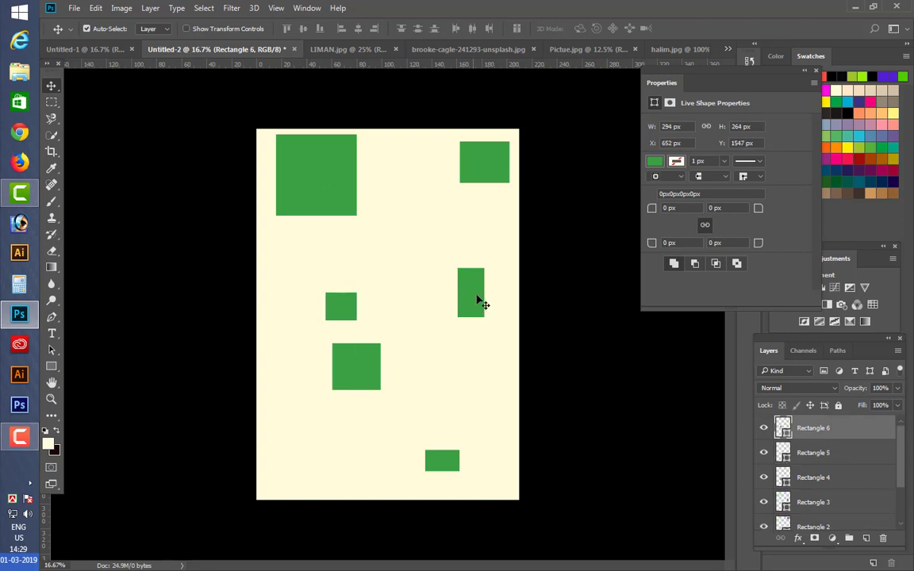
{"action": "left_click_drag", "start_coordinate": [476, 301], "coordinate": [476, 269]}
{"action": "left_click_drag", "start_coordinate": [336, 307], "coordinate": [328, 261]}
{"action": "left_click_drag", "start_coordinate": [468, 264], "coordinate": [470, 239]}
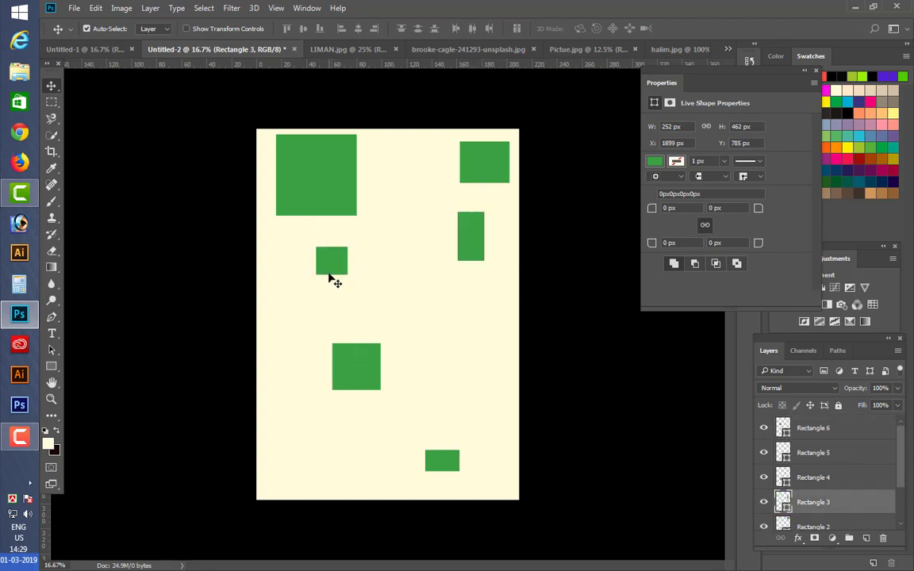
{"action": "left_click_drag", "start_coordinate": [329, 276], "coordinate": [329, 290]}
{"action": "left_click_drag", "start_coordinate": [461, 248], "coordinate": [460, 272]}
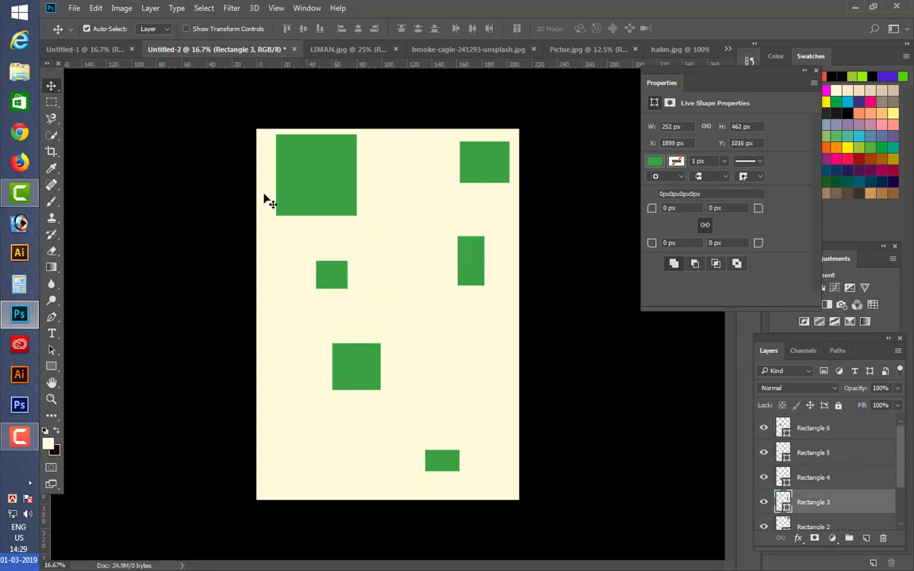
{"action": "mouse_move", "coordinate": [325, 188]}
{"action": "left_mouse_down"}
{"action": "mouse_move", "coordinate": [330, 205]}
{"action": "mouse_move", "coordinate": [377, 190]}
{"action": "mouse_move", "coordinate": [306, 192]}
{"action": "mouse_move", "coordinate": [352, 209]}
{"action": "mouse_move", "coordinate": [418, 190]}
{"action": "mouse_move", "coordinate": [325, 188]}
{"action": "mouse_move", "coordinate": [397, 194]}
{"action": "mouse_move", "coordinate": [322, 196]}
{"action": "mouse_move", "coordinate": [373, 181]}
{"action": "mouse_move", "coordinate": [329, 195]}
{"action": "mouse_move", "coordinate": [337, 200]}
{"action": "left_mouse_up"}
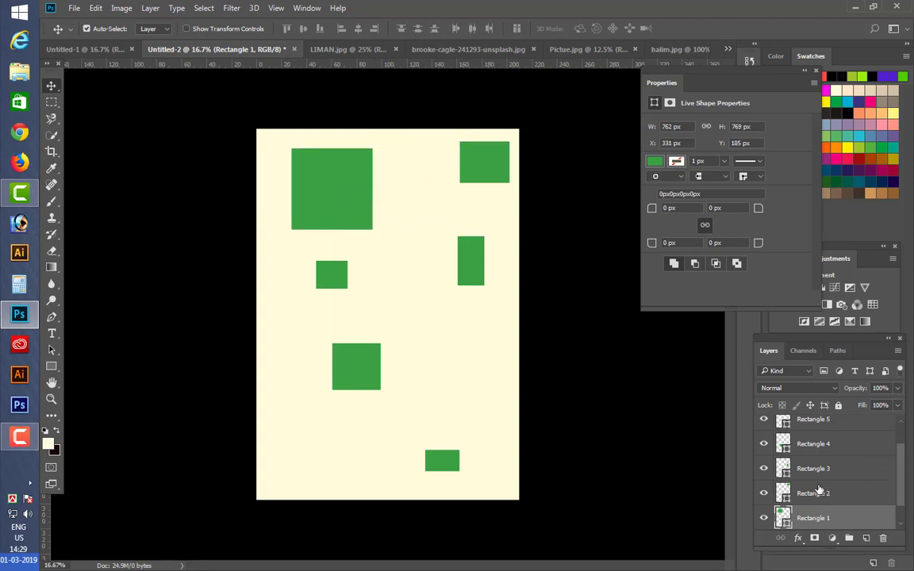
Click each green shape in turn to select its rectangle layer.
{"action": "left_click", "coordinate": [486, 172]}
{"action": "left_click", "coordinate": [470, 275]}
{"action": "left_click", "coordinate": [363, 377]}
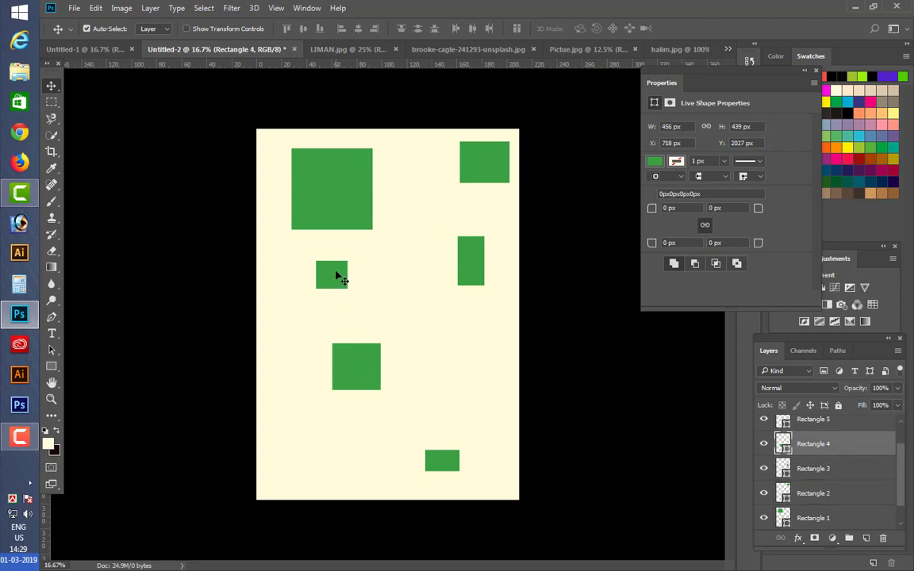
{"action": "left_click", "coordinate": [339, 275]}
{"action": "left_click", "coordinate": [441, 464]}
{"action": "left_click", "coordinate": [486, 178]}
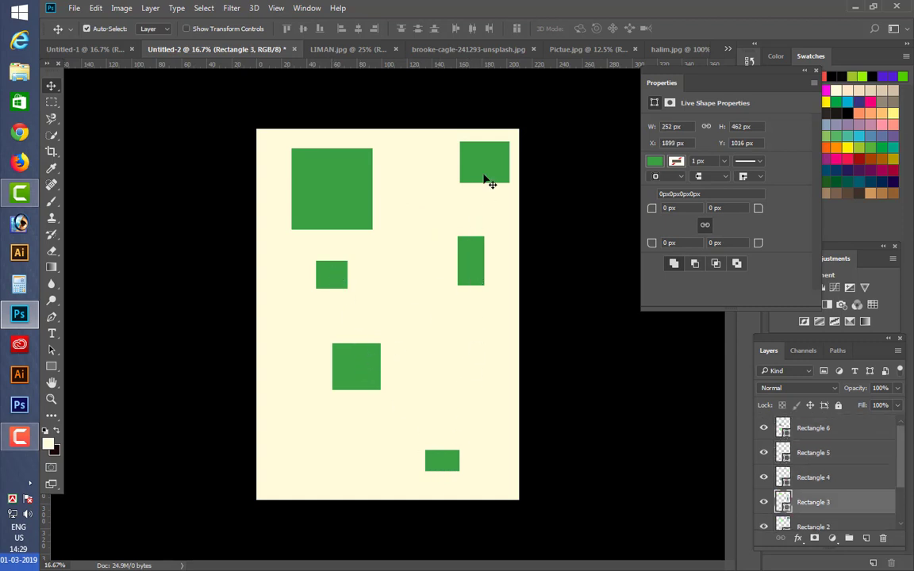
{"action": "left_click", "coordinate": [342, 197]}
{"action": "left_click", "coordinate": [467, 265]}
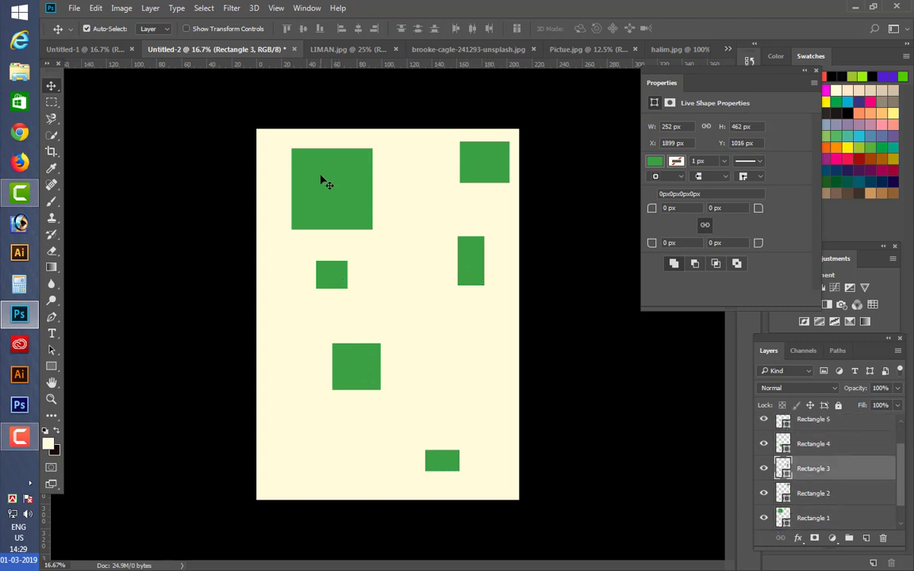
{"action": "left_click", "coordinate": [323, 180]}
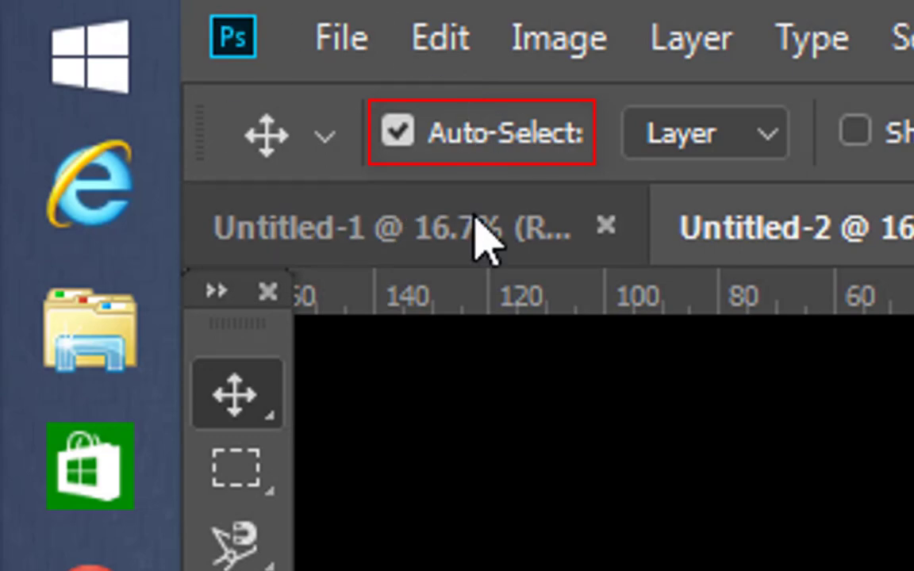
Turn off Auto-Select and drag Rectangle 1 to X 97 px, Y 247 px near the left edge.
{"action": "left_click", "coordinate": [390, 138]}
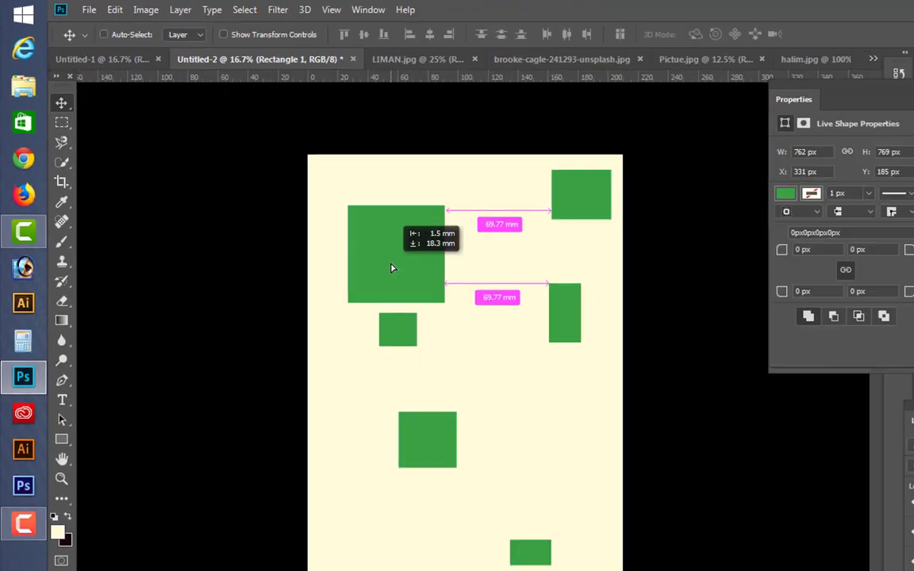
{"action": "left_click_drag", "start_coordinate": [329, 223], "coordinate": [328, 187]}
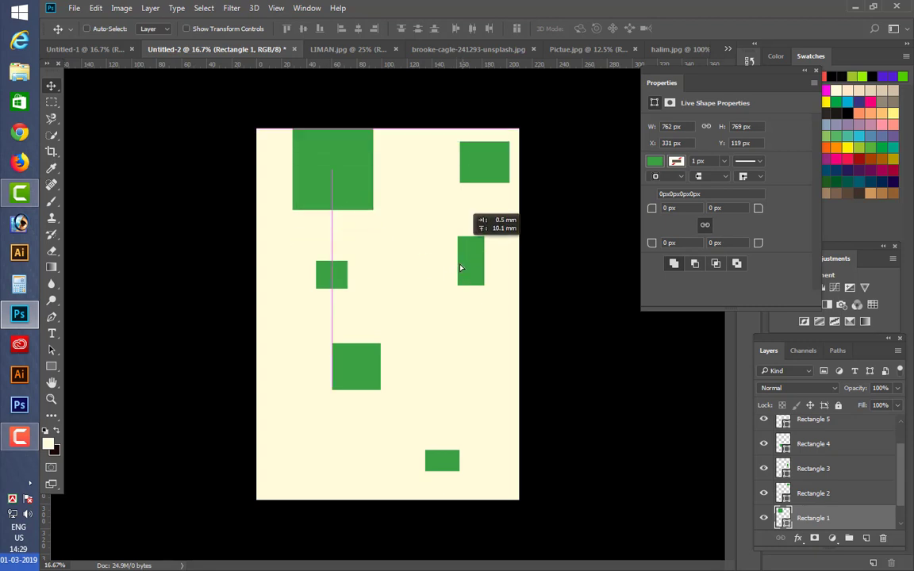
{"action": "left_click_drag", "start_coordinate": [460, 268], "coordinate": [327, 191]}
{"action": "left_click_drag", "start_coordinate": [369, 368], "coordinate": [369, 378]}
{"action": "left_click_drag", "start_coordinate": [449, 469], "coordinate": [486, 357]}
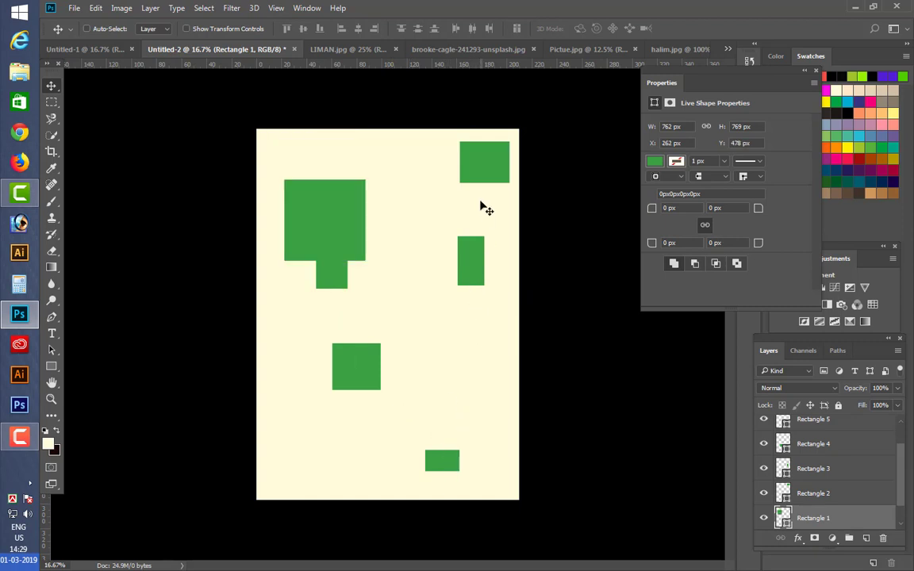
{"action": "left_click_drag", "start_coordinate": [442, 284], "coordinate": [425, 246]}
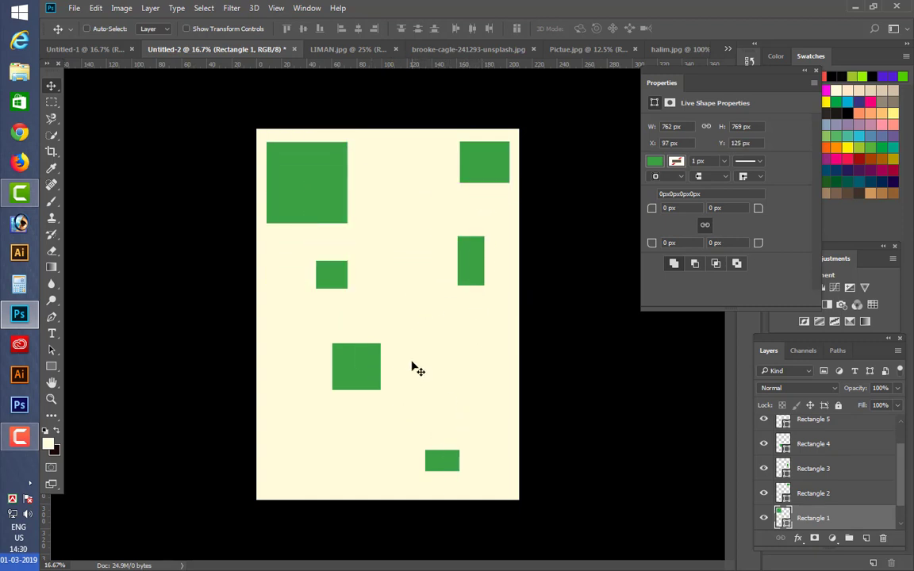
{"action": "left_click_drag", "start_coordinate": [411, 364], "coordinate": [367, 228]}
{"action": "left_click_drag", "start_coordinate": [463, 218], "coordinate": [466, 213]}
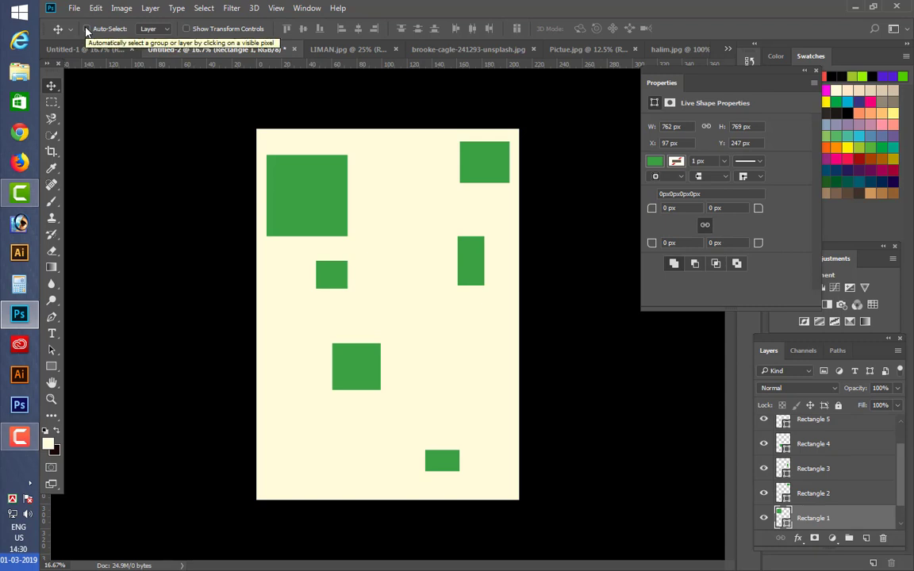
Re-enable Auto-Select and reposition the rectangles, placing Rectangle 4 at X 1096 px, Y 1322 px.
{"action": "left_click", "coordinate": [86, 29]}
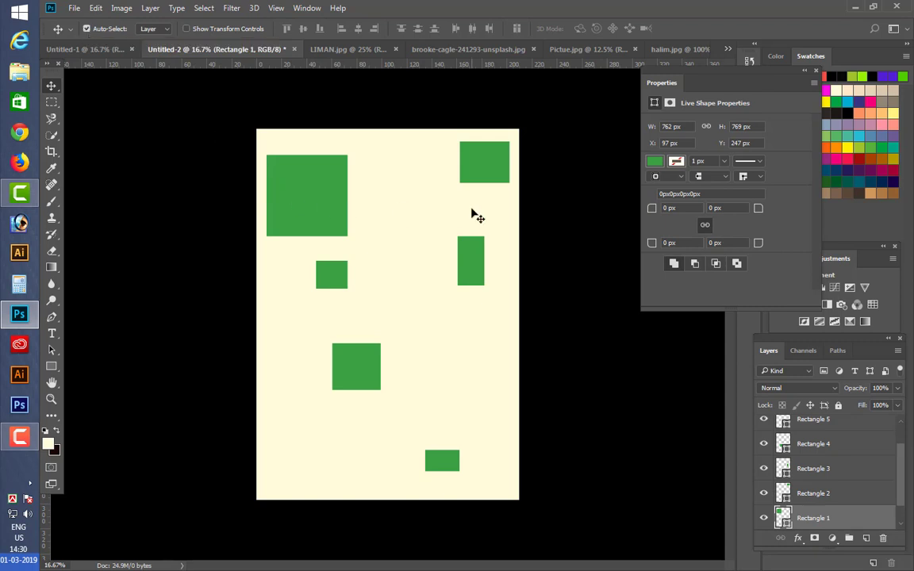
{"action": "mouse_move", "coordinate": [466, 283]}
{"action": "left_mouse_down"}
{"action": "mouse_move", "coordinate": [454, 313]}
{"action": "mouse_move", "coordinate": [453, 268]}
{"action": "left_mouse_up"}
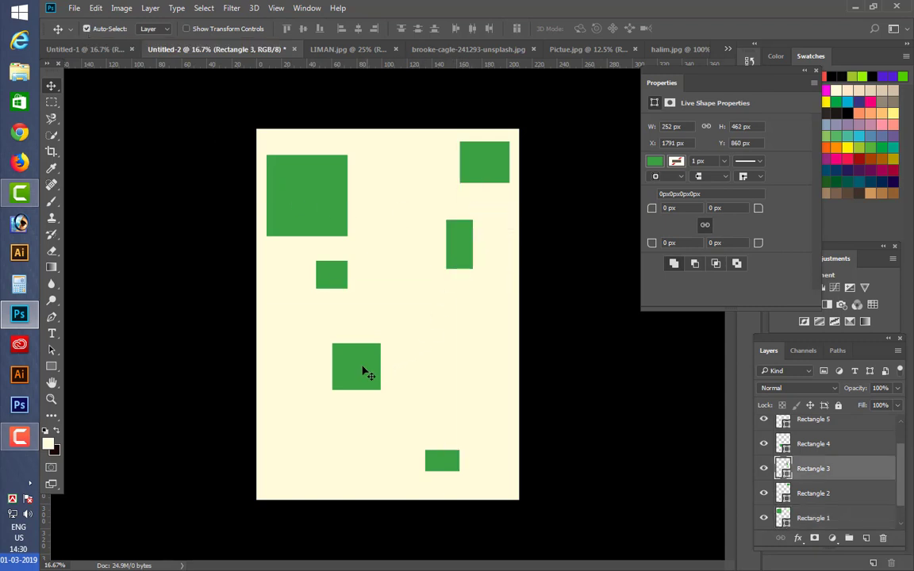
{"action": "left_click_drag", "start_coordinate": [363, 372], "coordinate": [388, 325]}
{"action": "left_click_drag", "start_coordinate": [329, 283], "coordinate": [319, 337]}
{"action": "left_click_drag", "start_coordinate": [445, 455], "coordinate": [457, 387]}
{"action": "left_click_drag", "start_coordinate": [391, 302], "coordinate": [399, 255]}
{"action": "left_click_drag", "start_coordinate": [322, 326], "coordinate": [312, 394]}
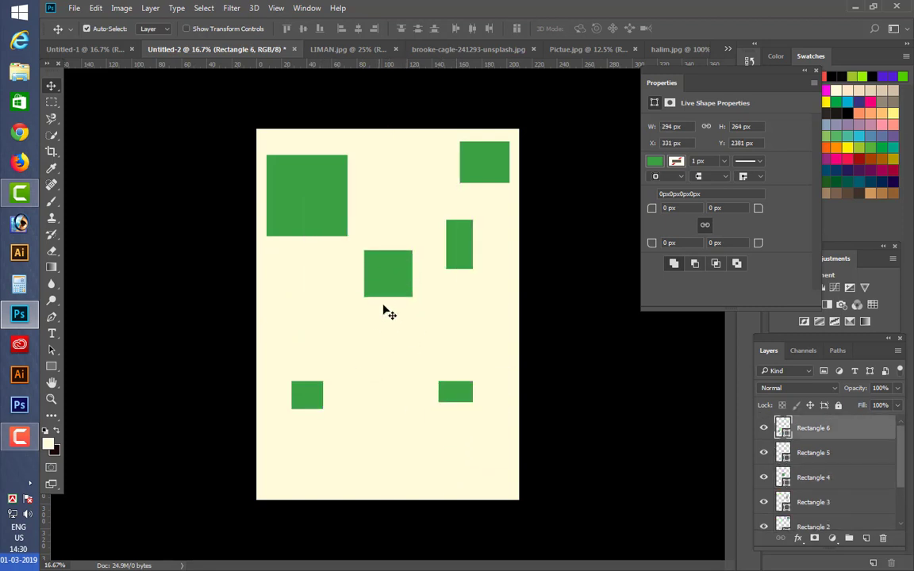
{"action": "left_click_drag", "start_coordinate": [392, 284], "coordinate": [392, 326]}
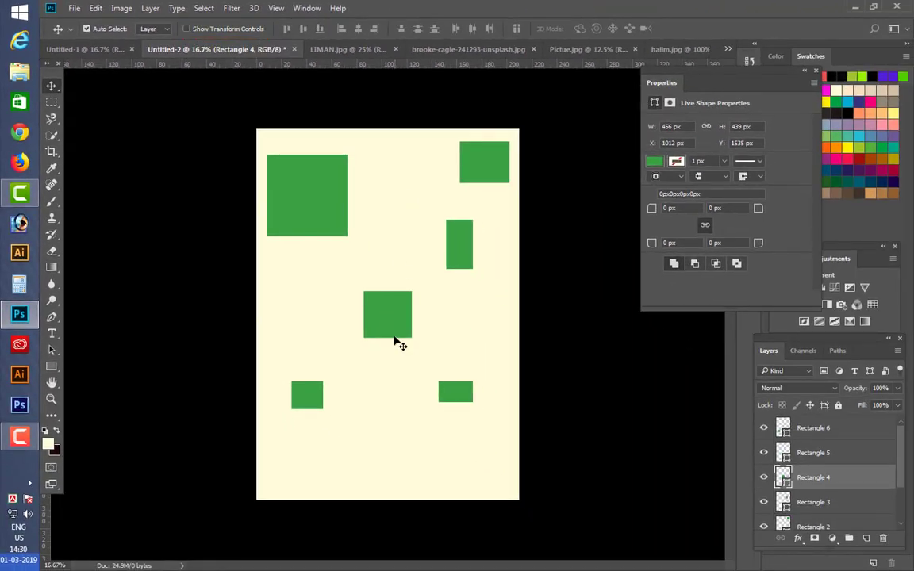
{"action": "left_click_drag", "start_coordinate": [368, 321], "coordinate": [395, 301]}
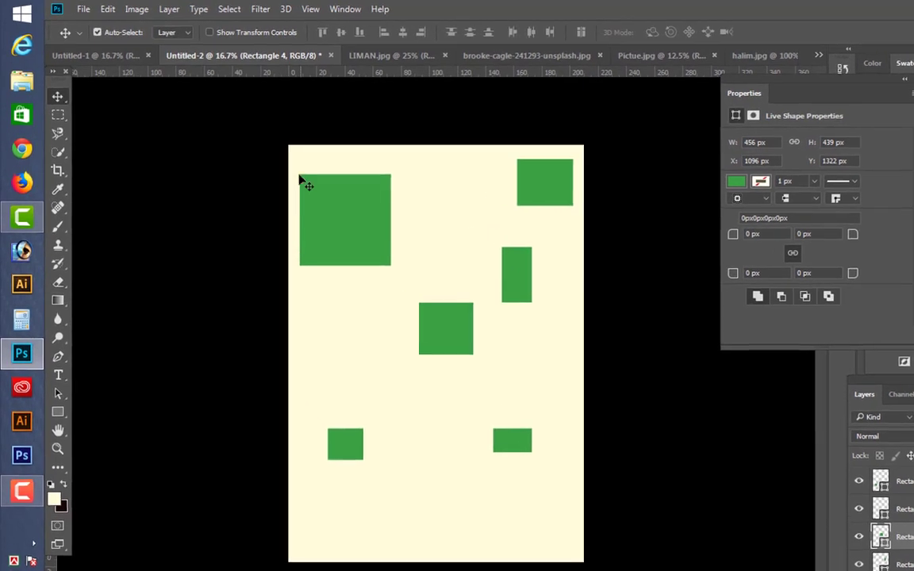
Turn on Show Transform Controls and click through the shapes to select Rectangle 4.
{"action": "left_click", "coordinate": [210, 33]}
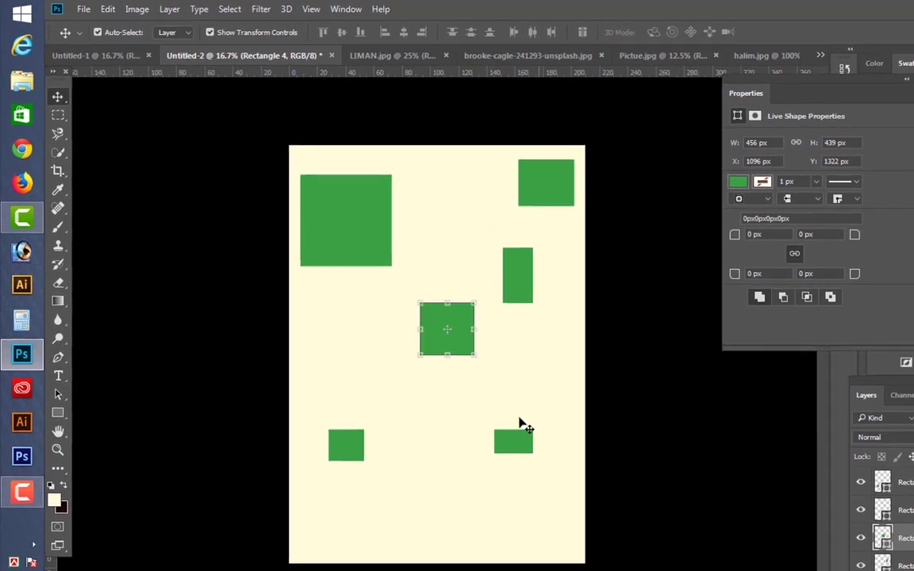
{"action": "left_click", "coordinate": [367, 230]}
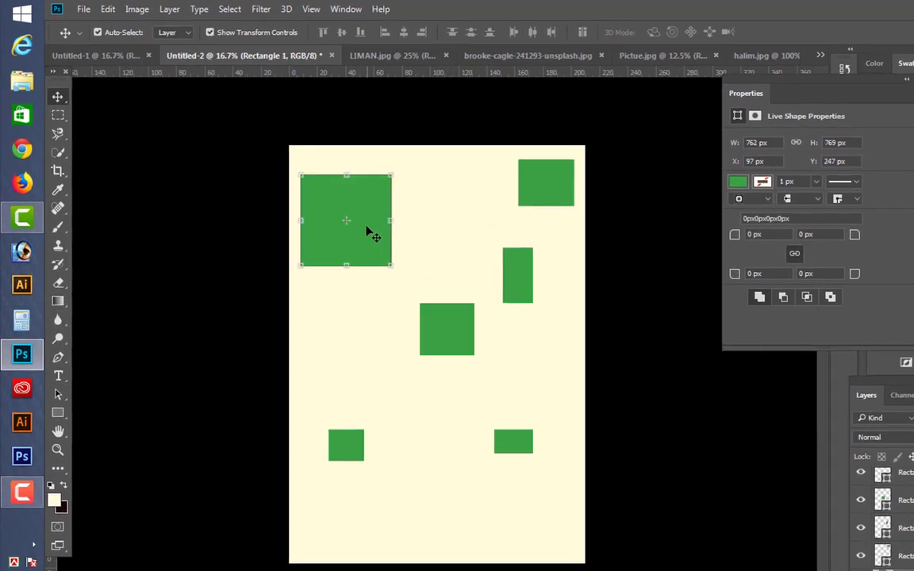
{"action": "left_click", "coordinate": [526, 282]}
{"action": "left_click", "coordinate": [547, 202]}
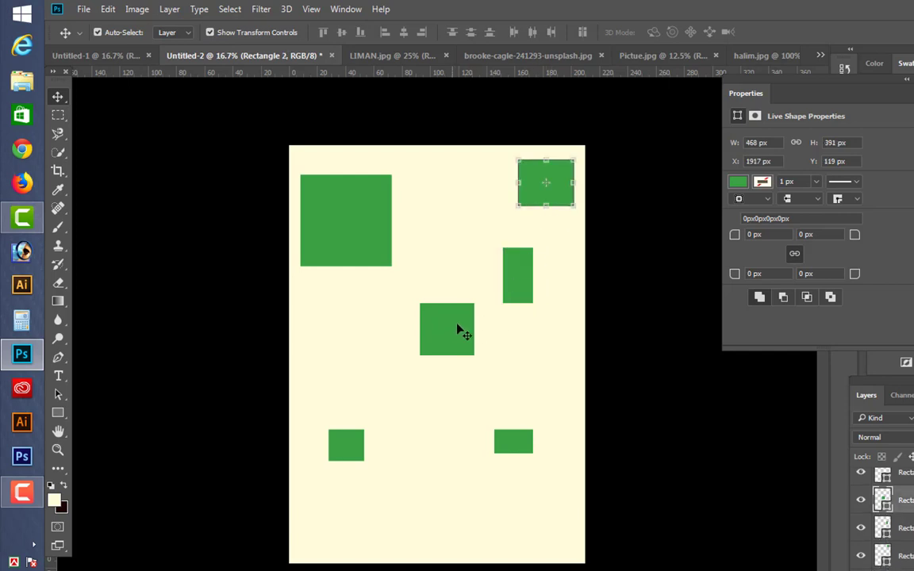
{"action": "left_click_drag", "start_coordinate": [461, 329], "coordinate": [470, 328]}
{"action": "left_click", "coordinate": [515, 287]}
{"action": "left_click", "coordinate": [357, 449]}
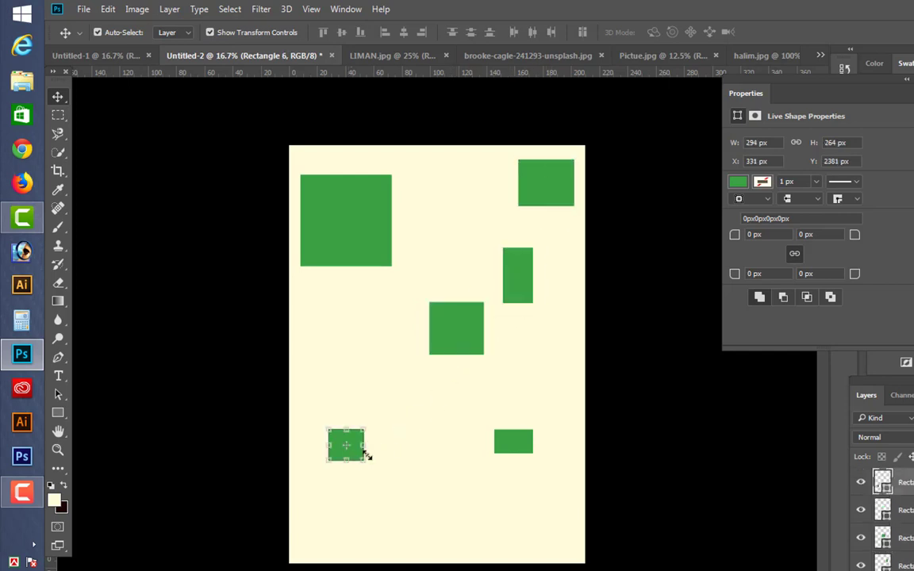
{"action": "left_click", "coordinate": [520, 444]}
{"action": "left_click", "coordinate": [437, 317]}
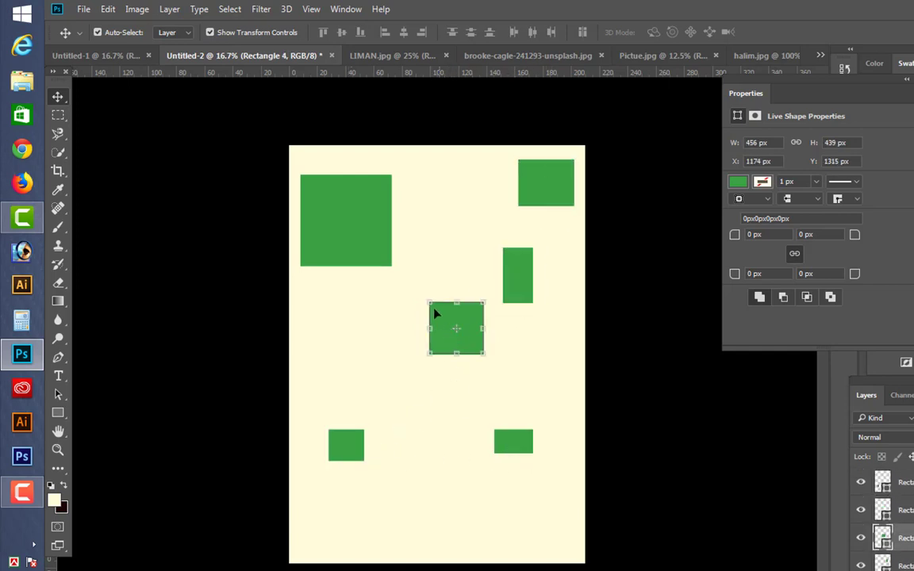
Resize Rectangle 4 by its handles to 1292 × 1244 px and commit the transform.
{"action": "left_click_drag", "start_coordinate": [430, 303], "coordinate": [328, 195]}
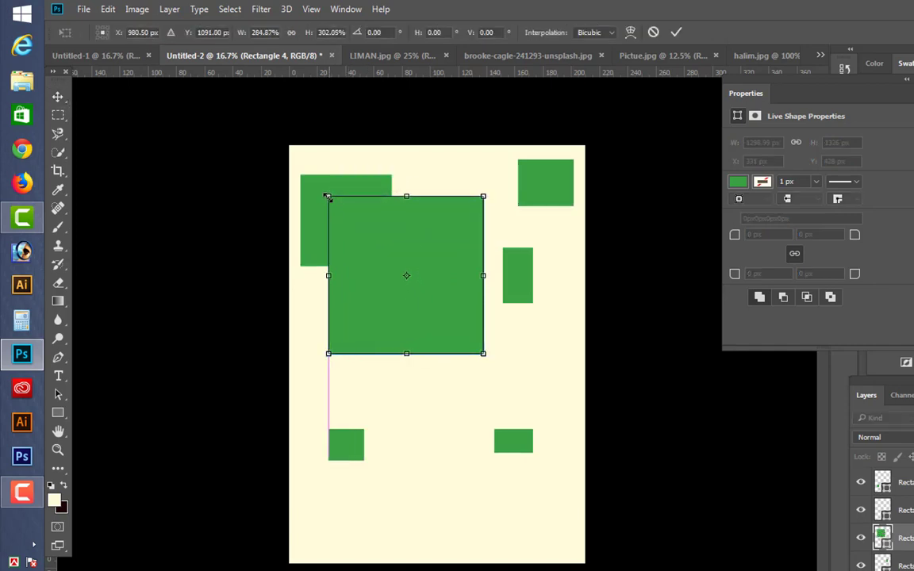
{"action": "left_click_drag", "start_coordinate": [483, 196], "coordinate": [382, 293]}
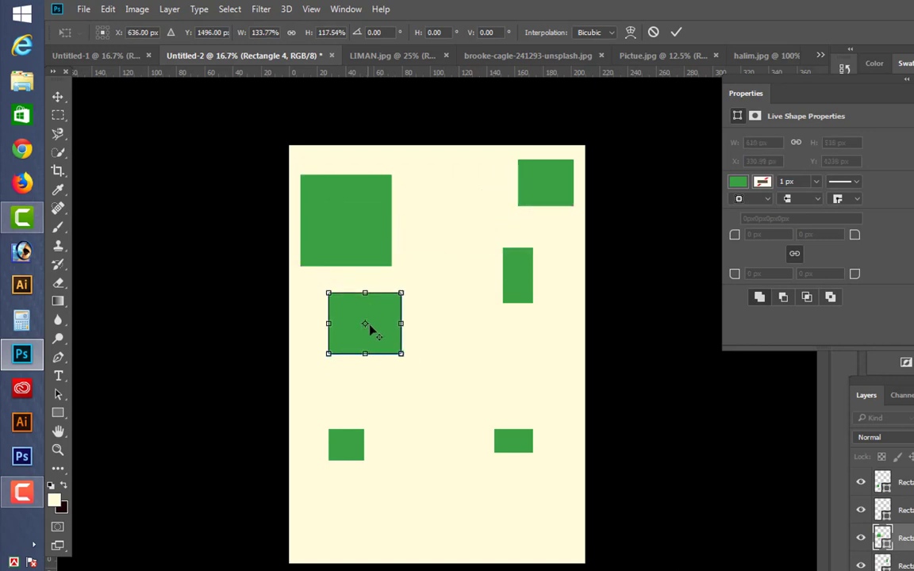
{"action": "left_click_drag", "start_coordinate": [386, 339], "coordinate": [521, 208]}
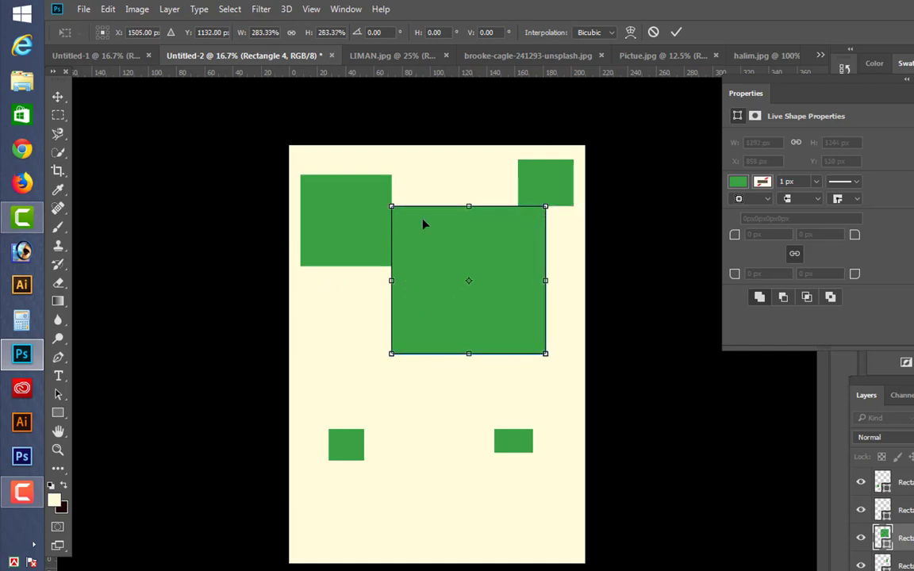
{"action": "key", "text": "Return"}
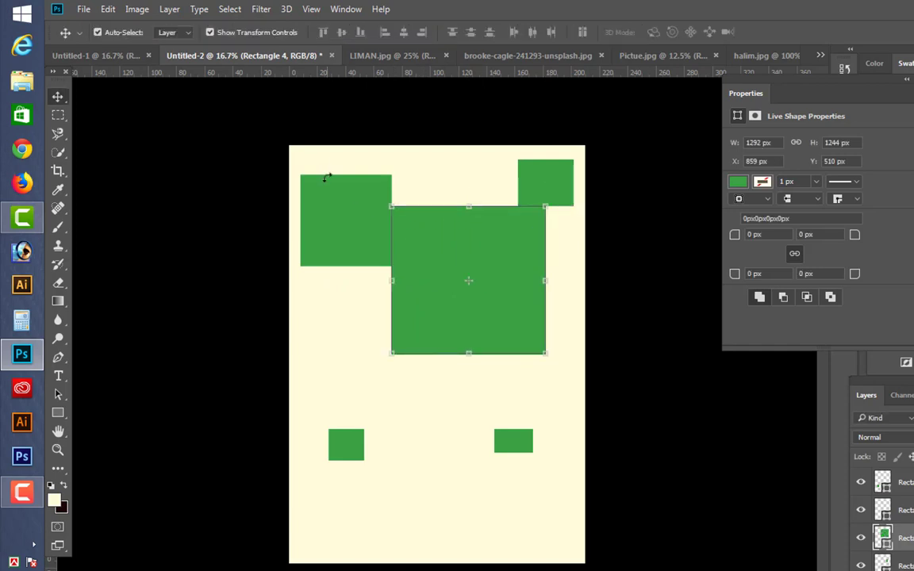
Hide transform controls and move the enlarged square down-left to X 589, Y 1237 px.
{"action": "left_click", "coordinate": [210, 32]}
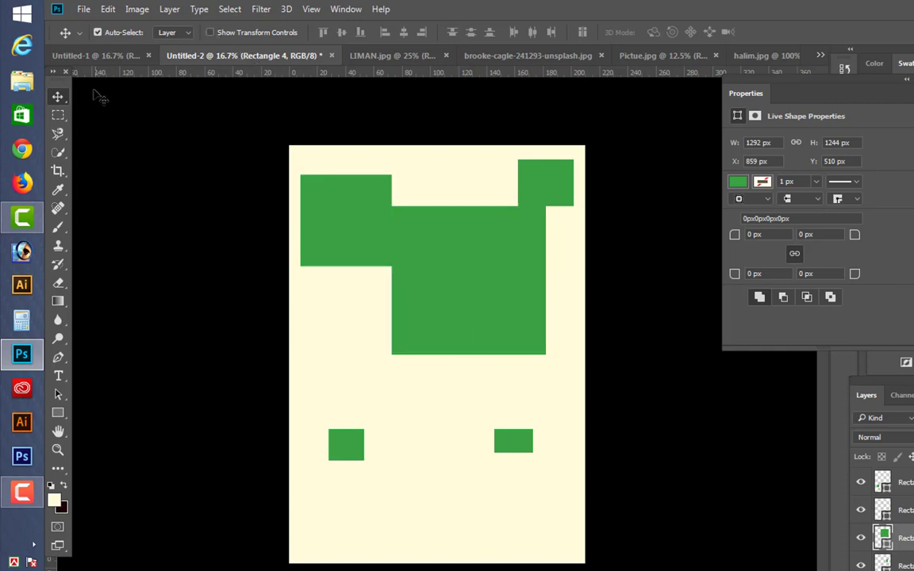
{"action": "left_click_drag", "start_coordinate": [469, 261], "coordinate": [442, 347]}
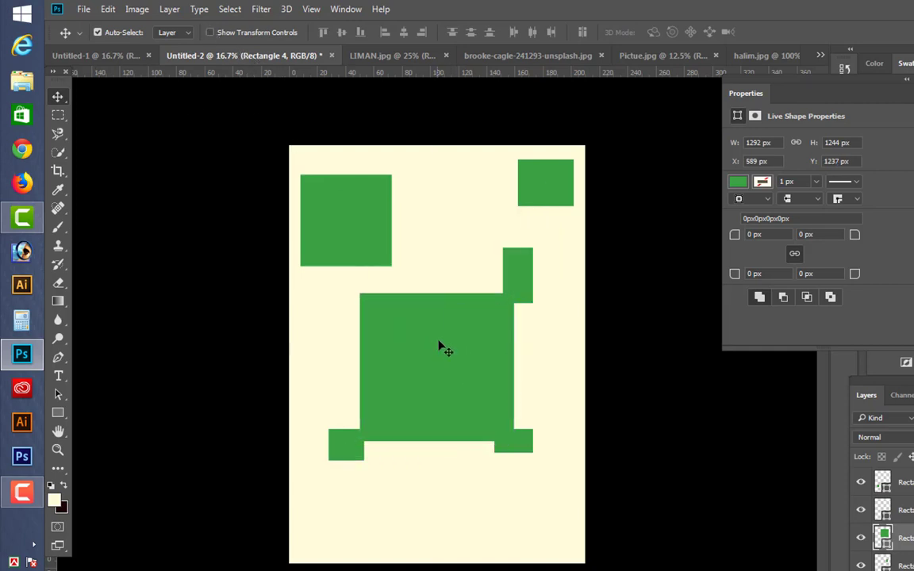
{"action": "right_click", "coordinate": [61, 97]}
Close Untitled-1 and flip between the LIMAN.jpg, Picture.jpg and Untitled-2 tabs.
{"action": "left_click", "coordinate": [106, 109]}
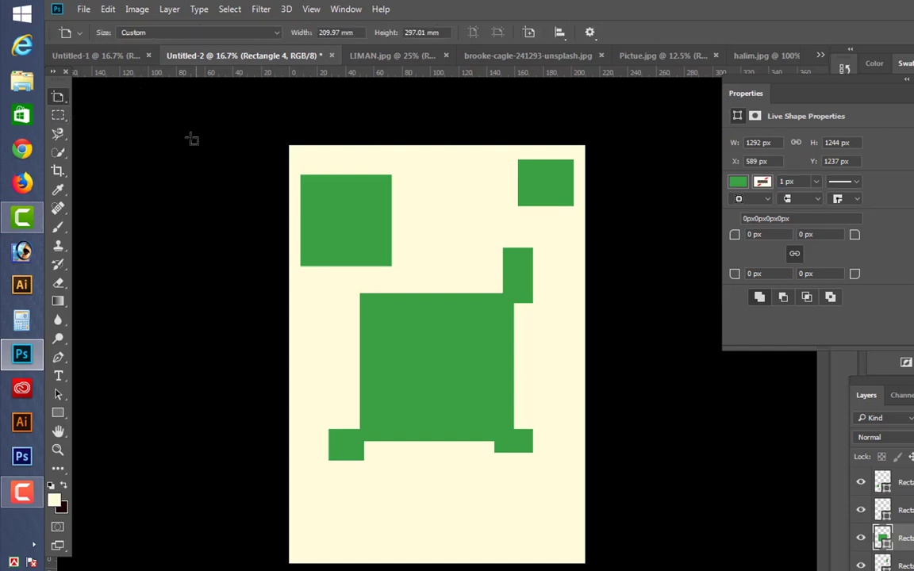
{"action": "left_click", "coordinate": [147, 55]}
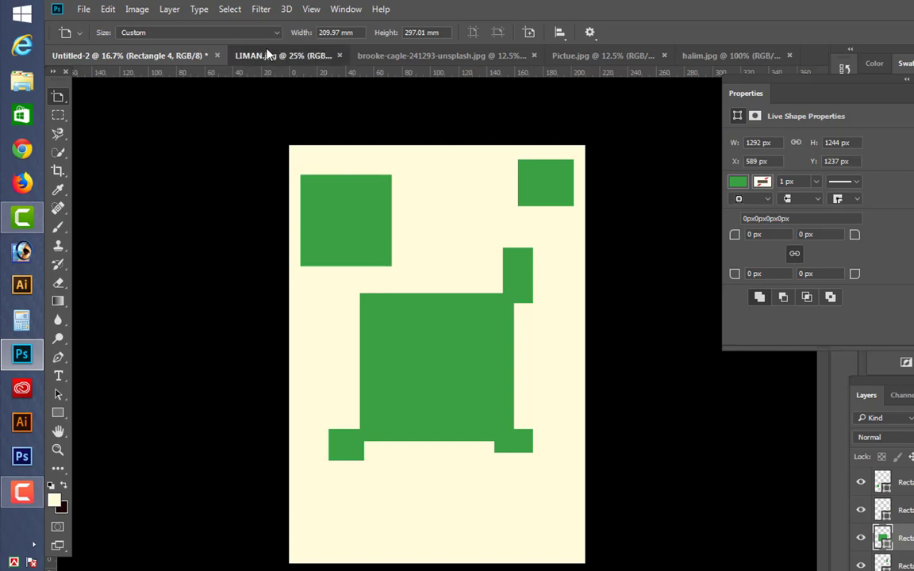
{"action": "left_click", "coordinate": [255, 55]}
{"action": "left_click", "coordinate": [176, 57]}
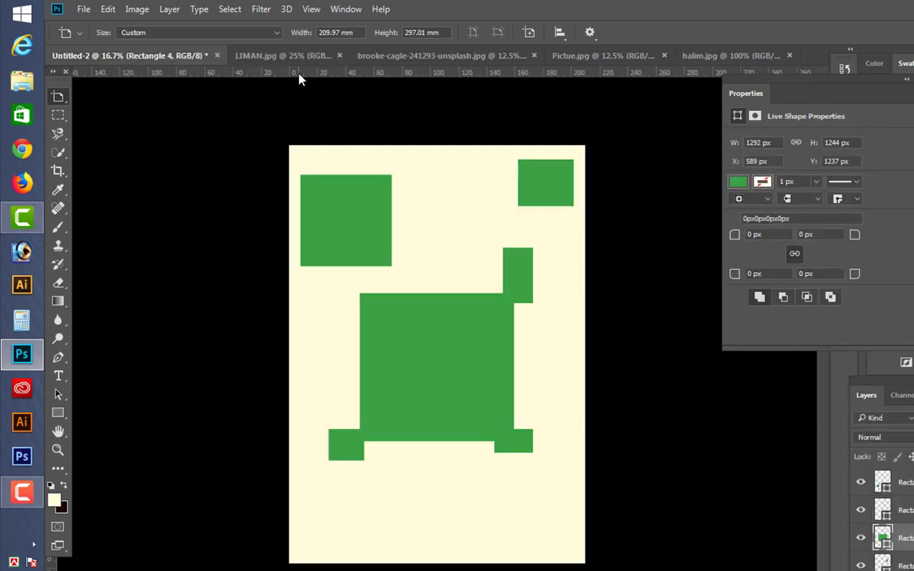
{"action": "left_click", "coordinate": [259, 57]}
{"action": "left_click", "coordinate": [167, 55]}
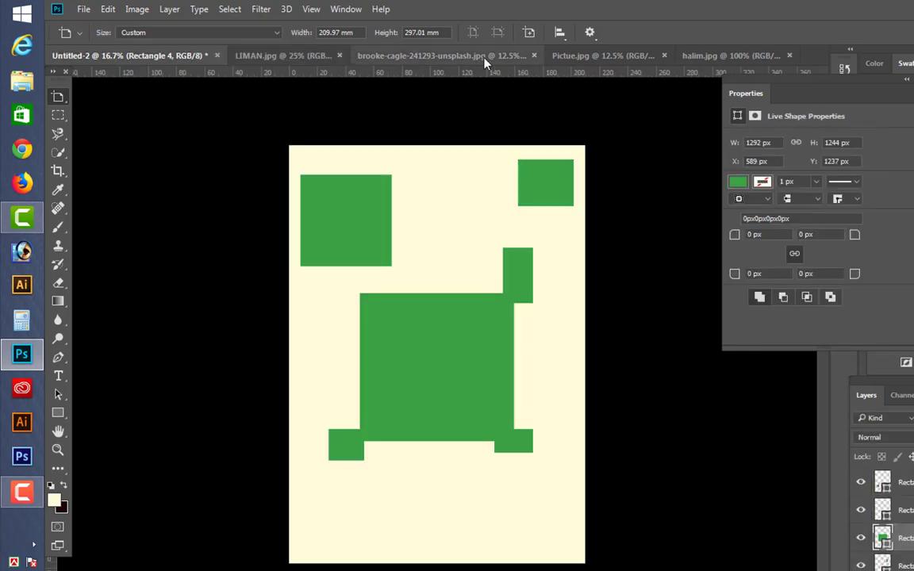
{"action": "left_click", "coordinate": [571, 55]}
{"action": "left_click", "coordinate": [169, 56]}
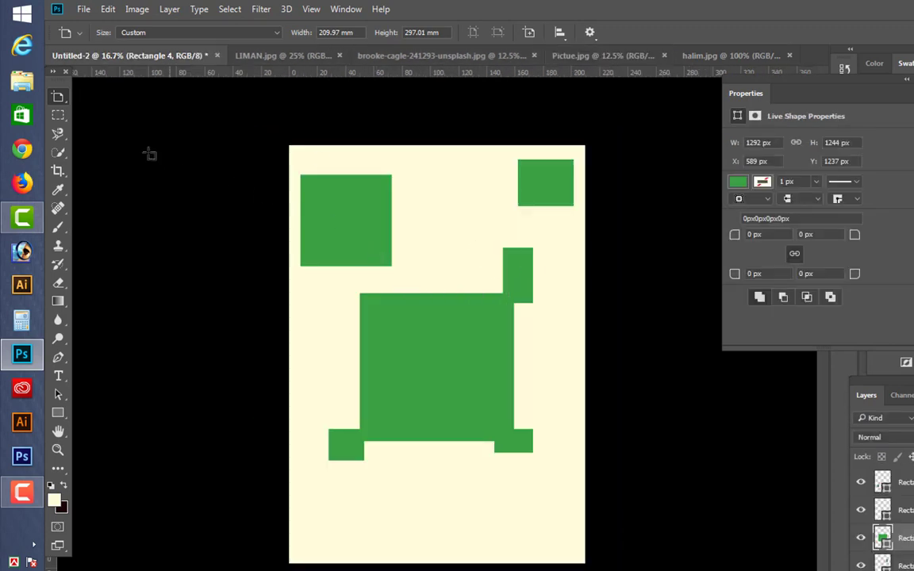
Delete all six green rectangle layers with the Move tool and Delete, then zoom out.
{"action": "left_click", "coordinate": [58, 95]}
{"action": "left_click", "coordinate": [117, 96]}
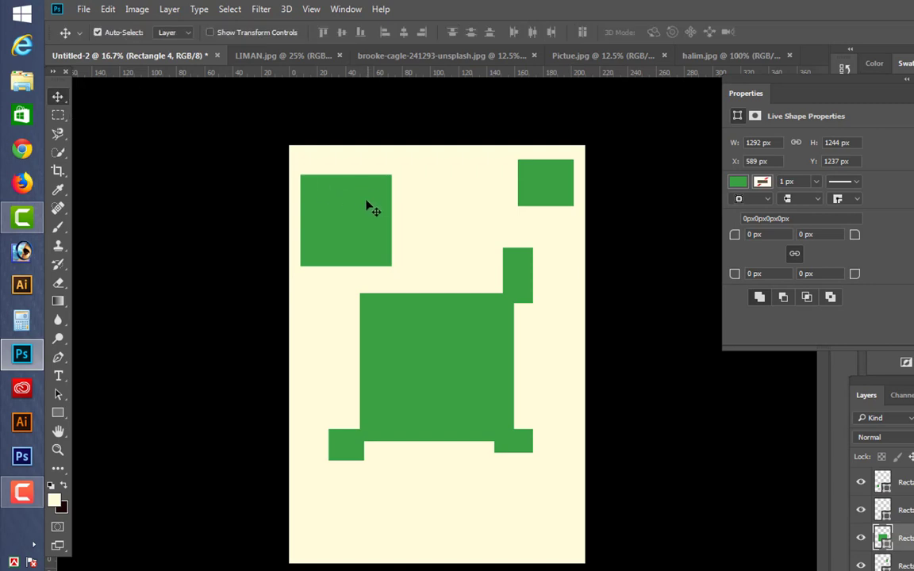
{"action": "left_click", "coordinate": [366, 207]}
{"action": "key", "text": "Delete"}
{"action": "left_click", "coordinate": [524, 208]}
{"action": "key", "text": "Delete"}
{"action": "left_click", "coordinate": [521, 286]}
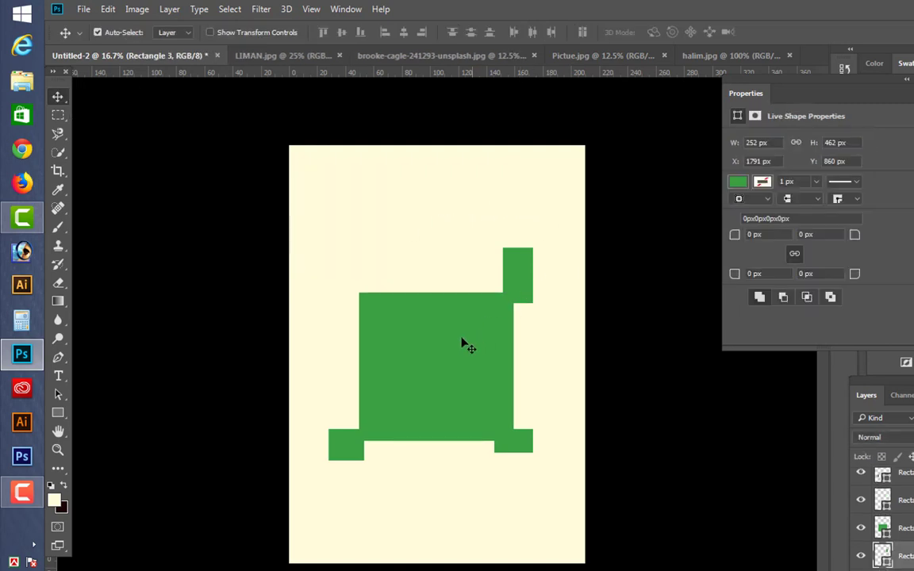
{"action": "key", "text": "Delete"}
{"action": "left_click", "coordinate": [462, 361]}
{"action": "key", "text": "Delete"}
{"action": "left_click", "coordinate": [513, 450]}
{"action": "key", "text": "Delete"}
{"action": "left_click", "coordinate": [349, 454]}
{"action": "key", "text": "Delete"}
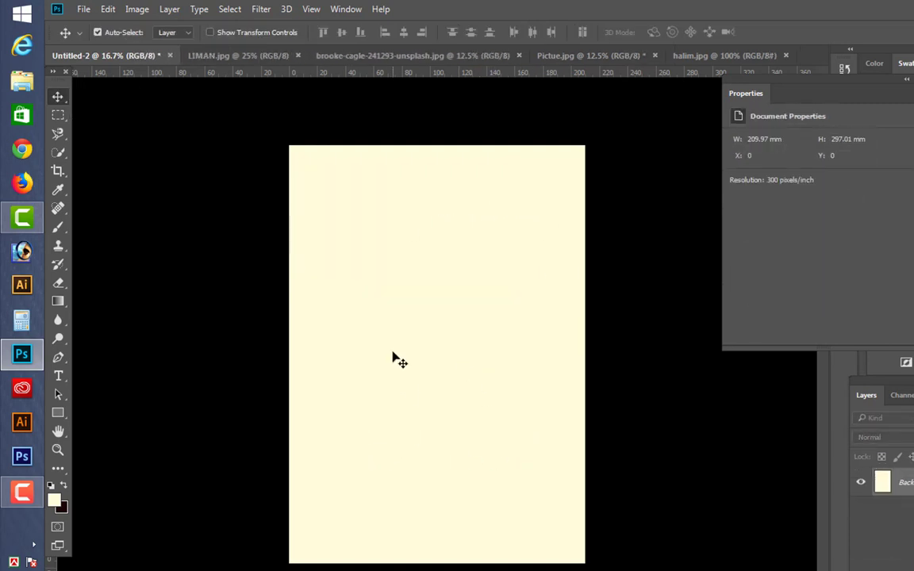
{"action": "key", "text": "ctrl+minus"}
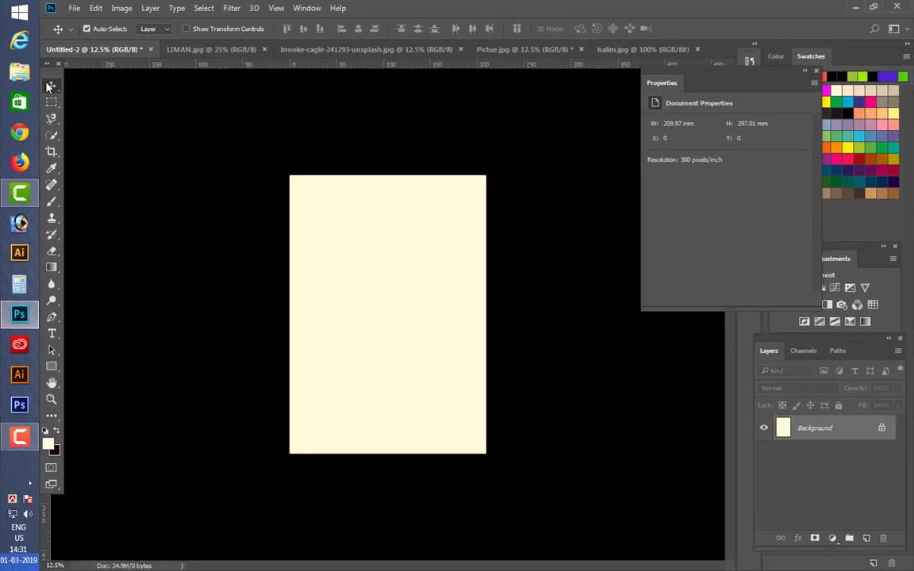
Create an A4 artboard and add three more beside it, making Artboards 1–4 at 209.97 × 297.01 mm.
{"action": "right_click", "coordinate": [49, 86]}
{"action": "left_click", "coordinate": [88, 100]}
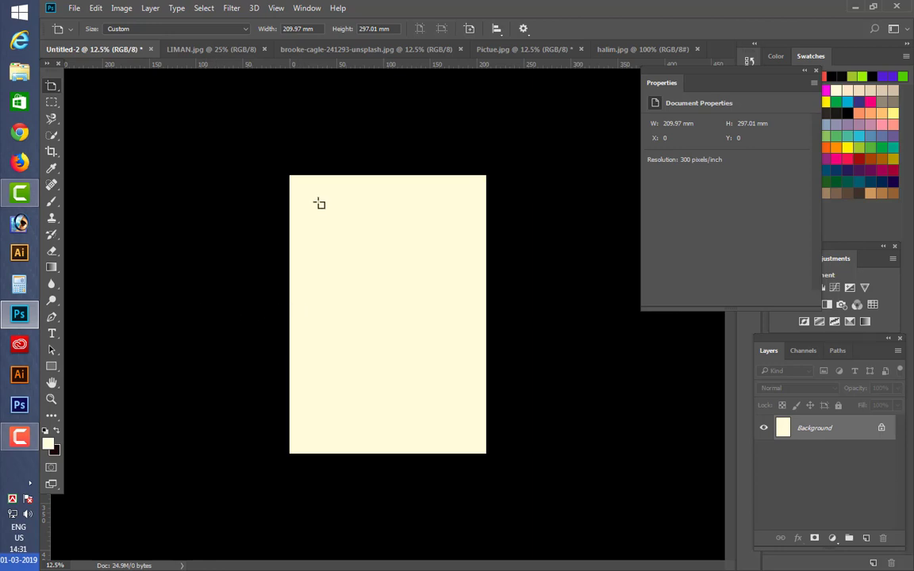
{"action": "left_click_drag", "start_coordinate": [290, 179], "coordinate": [487, 456]}
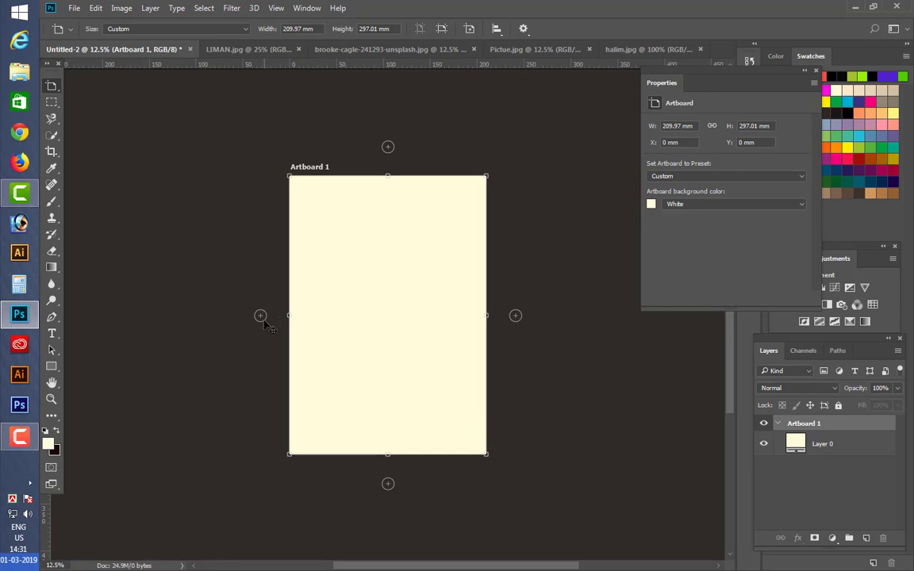
{"action": "left_click", "coordinate": [260, 315]}
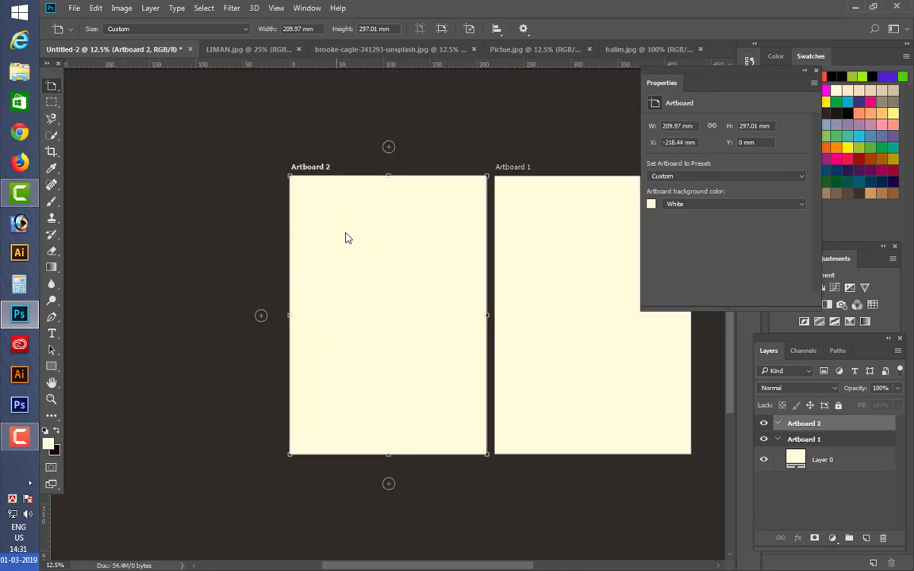
{"action": "left_click", "coordinate": [261, 316]}
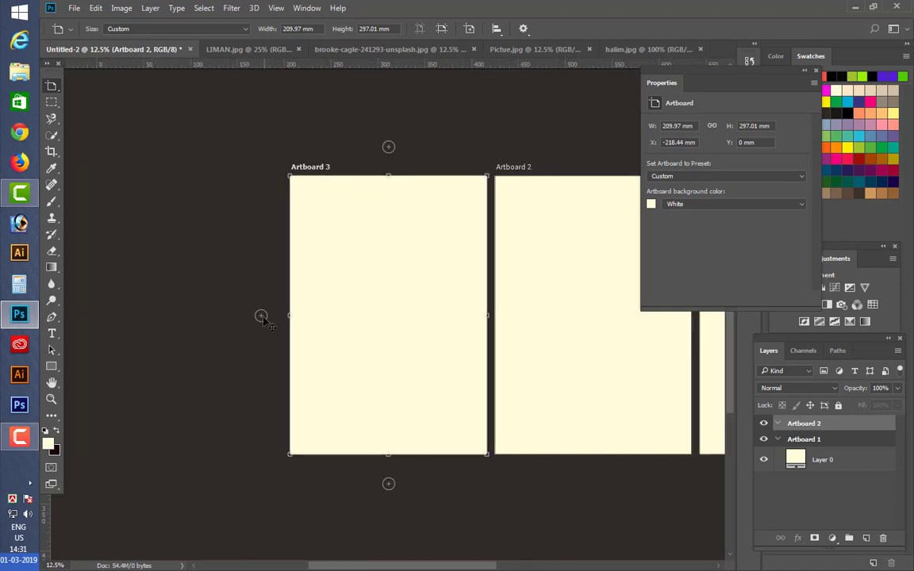
{"action": "left_click", "coordinate": [261, 315]}
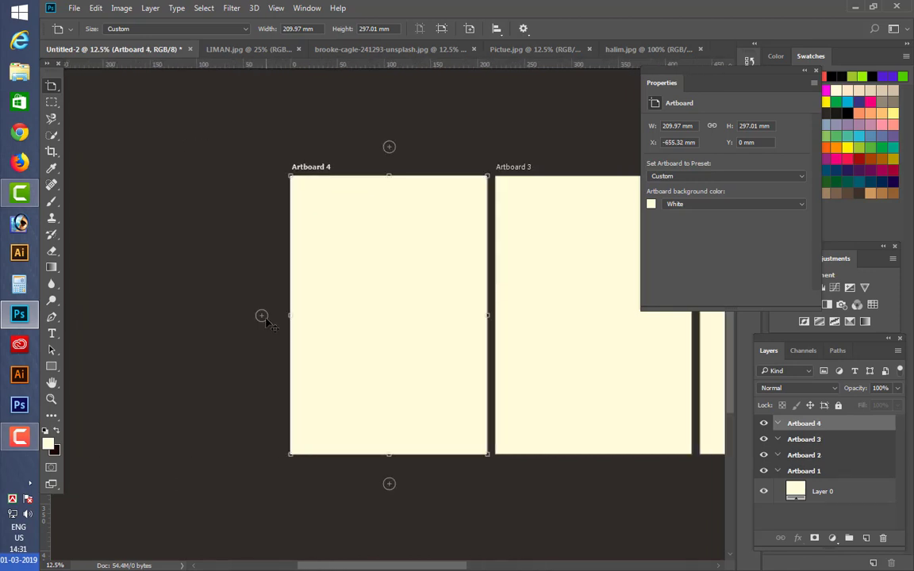
{"action": "key", "text": "ctrl+minus"}
{"action": "key", "text": "ctrl+minus"}
{"action": "key", "text": "ctrl+minus"}
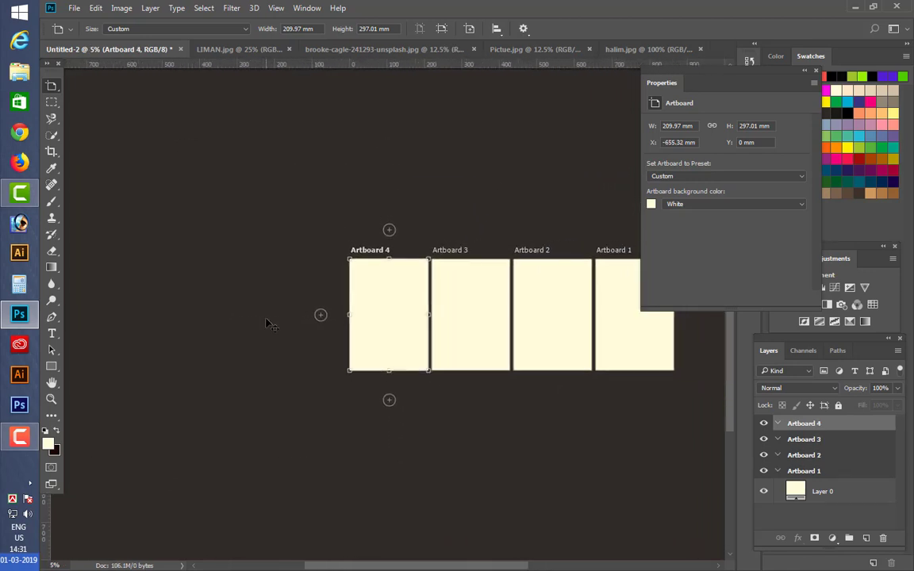
{"action": "scroll", "coordinate": [268, 317], "scroll_direction": "right", "scroll_amount": 3}
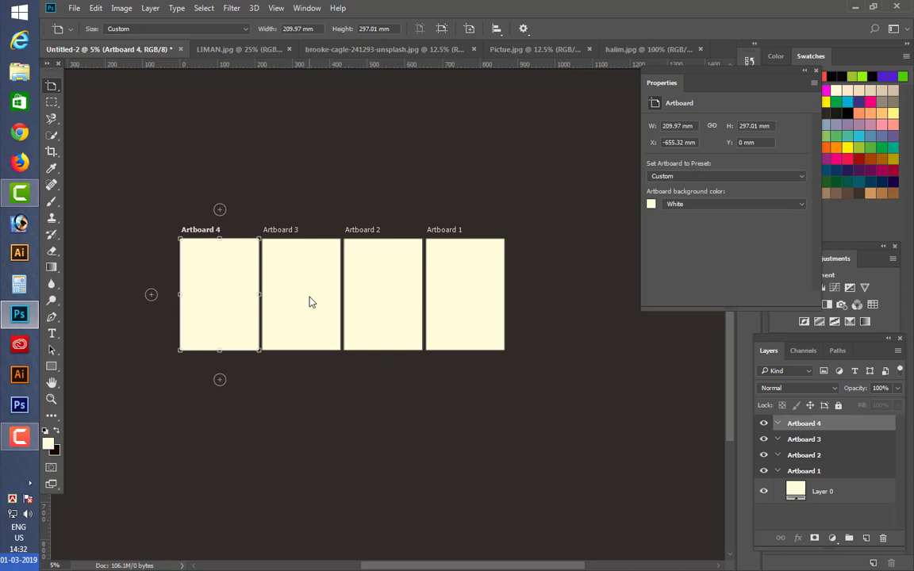
Select the Rectangular Marquee tool from the selection tool group.
{"action": "left_click", "coordinate": [52, 103]}
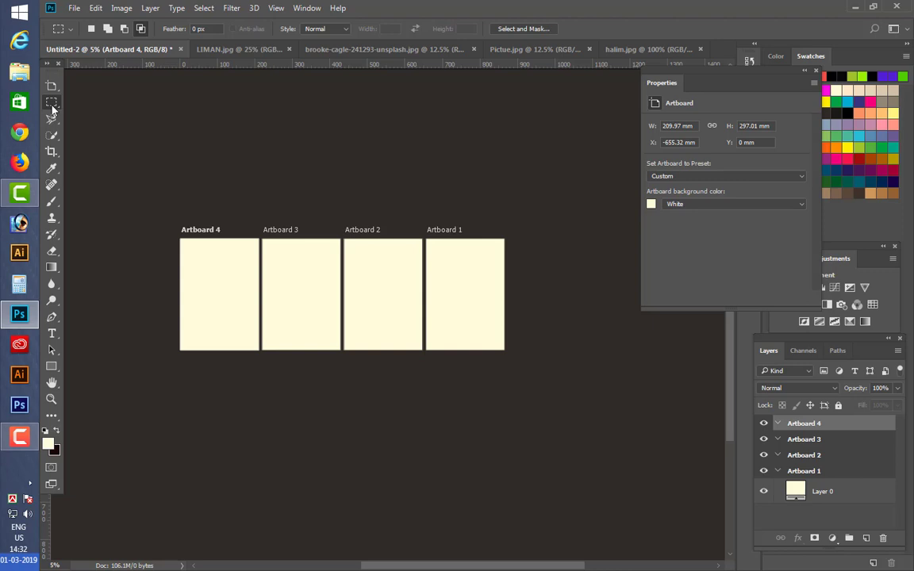
{"action": "right_click", "coordinate": [52, 104]}
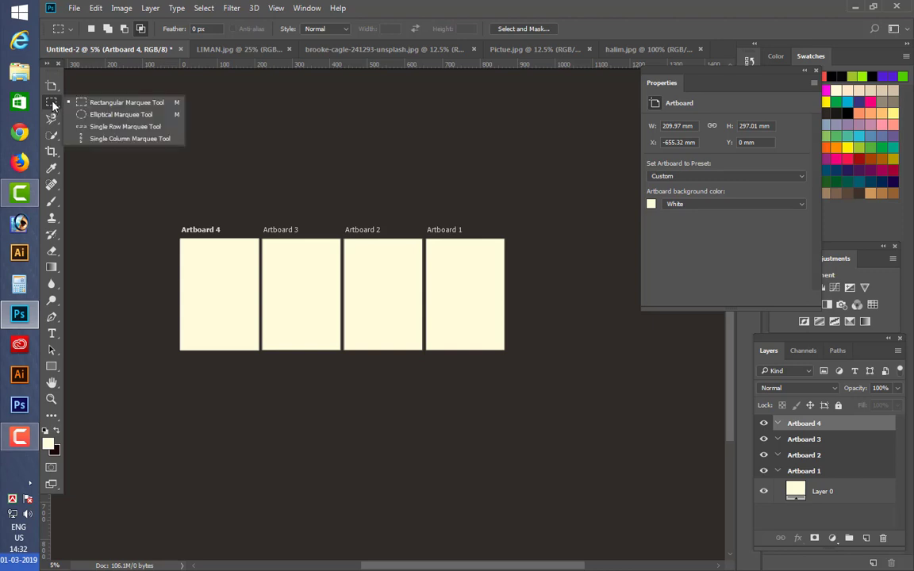
{"action": "left_click", "coordinate": [115, 104]}
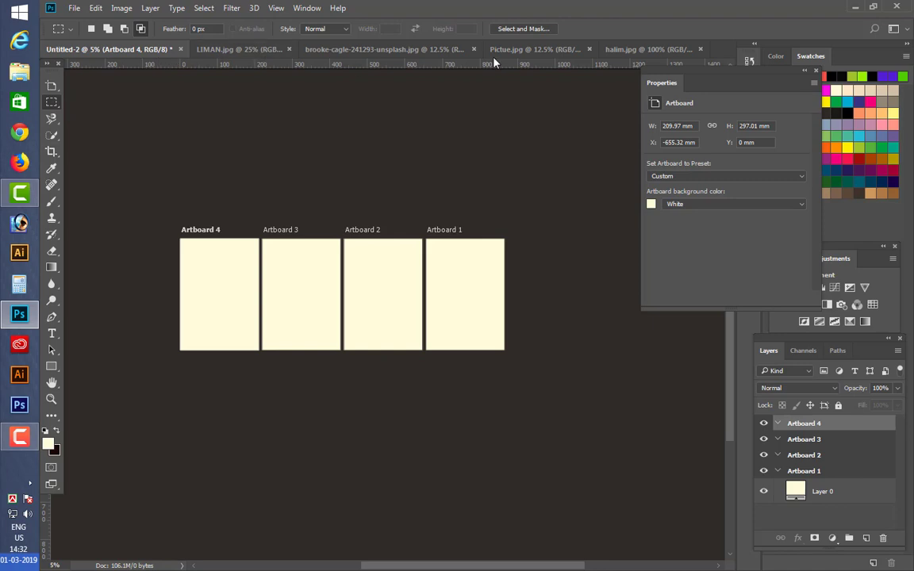
Bring Picture.jpg to the front and zoom in to 16.67%.
{"action": "left_click", "coordinate": [555, 50]}
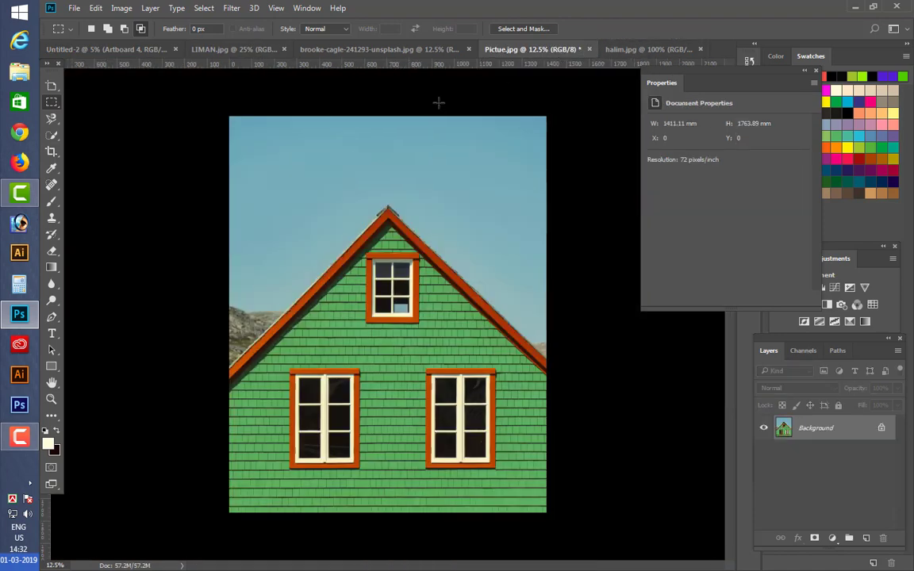
{"action": "key", "text": "ctrl+plus"}
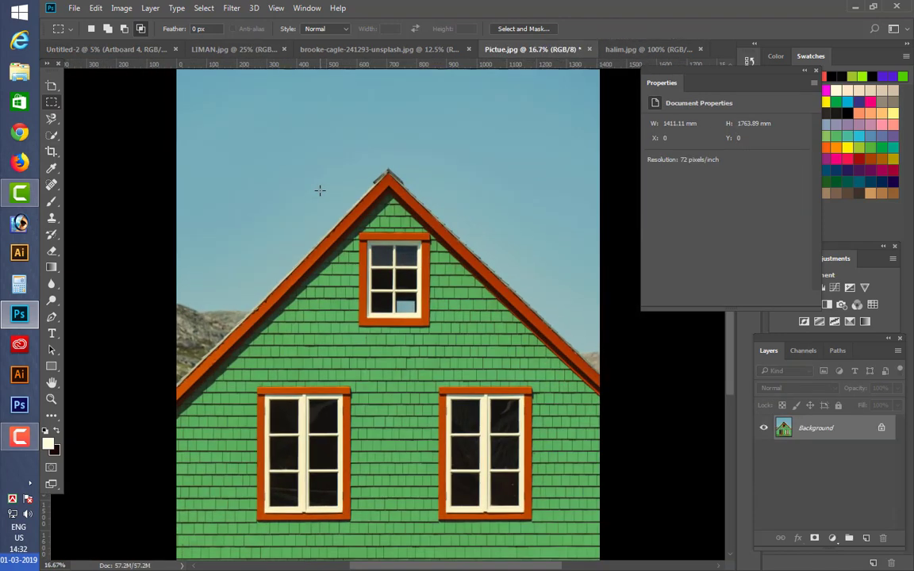
{"action": "scroll", "coordinate": [321, 186], "scroll_direction": "up", "scroll_amount": 1}
Draw several rectangular selections over the sky and house, deselecting each with Ctrl+D.
{"action": "left_click_drag", "start_coordinate": [221, 152], "coordinate": [381, 230]}
{"action": "left_click", "coordinate": [360, 195]}
{"action": "left_click_drag", "start_coordinate": [206, 129], "coordinate": [575, 508]}
{"action": "key", "text": "ctrl+d"}
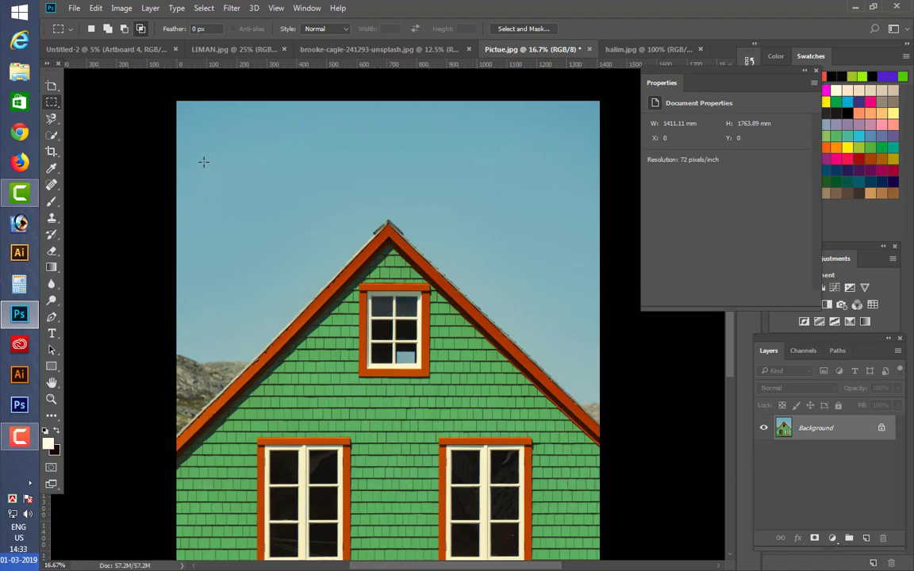
{"action": "left_click_drag", "start_coordinate": [212, 136], "coordinate": [526, 383]}
{"action": "key", "text": "ctrl+d"}
{"action": "left_click_drag", "start_coordinate": [220, 137], "coordinate": [514, 325]}
{"action": "key", "text": "ctrl+d"}
Draw more rectangle selections near the roof peak and in the sky, resizing them while drawing.
{"action": "left_click_drag", "start_coordinate": [312, 148], "coordinate": [389, 212]}
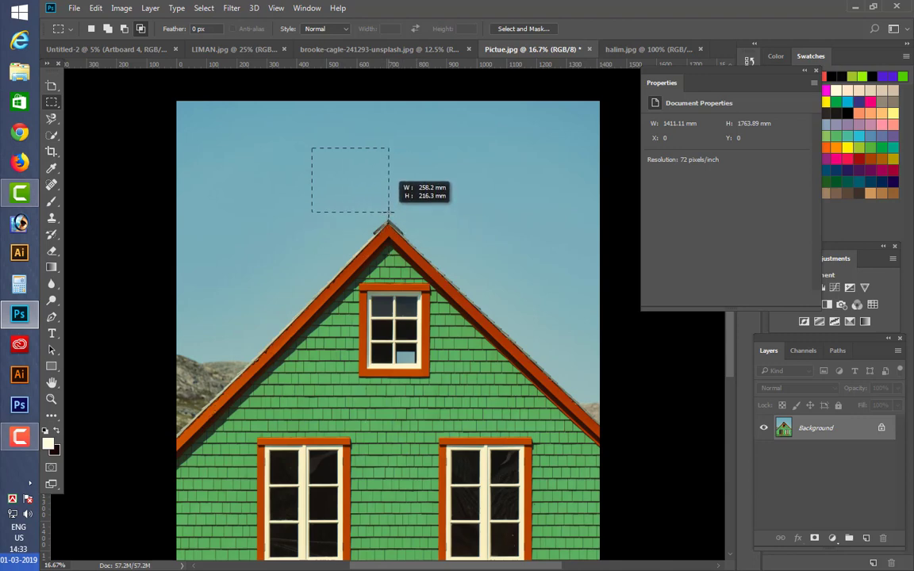
{"action": "left_click_drag", "start_coordinate": [388, 211], "coordinate": [404, 238]}
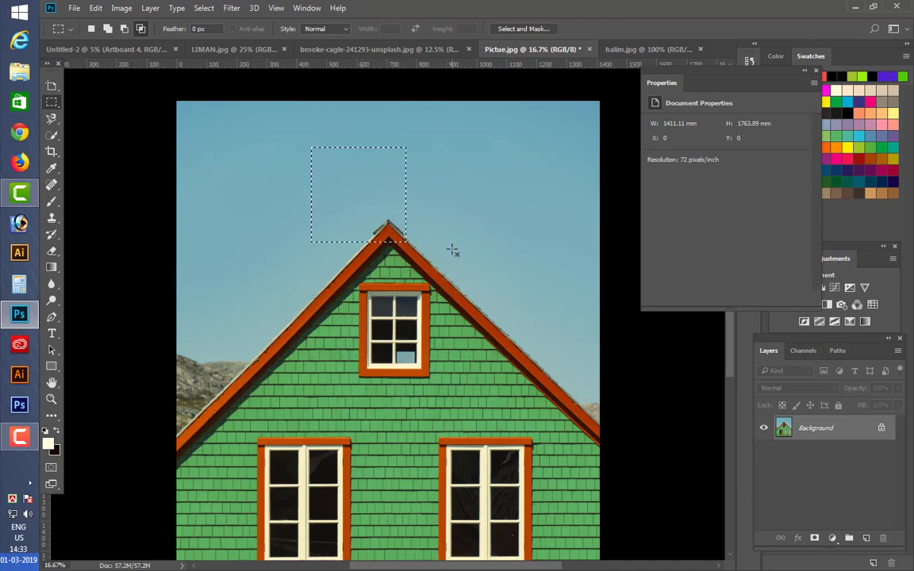
{"action": "left_click", "coordinate": [330, 182]}
{"action": "left_click_drag", "start_coordinate": [259, 159], "coordinate": [341, 247]}
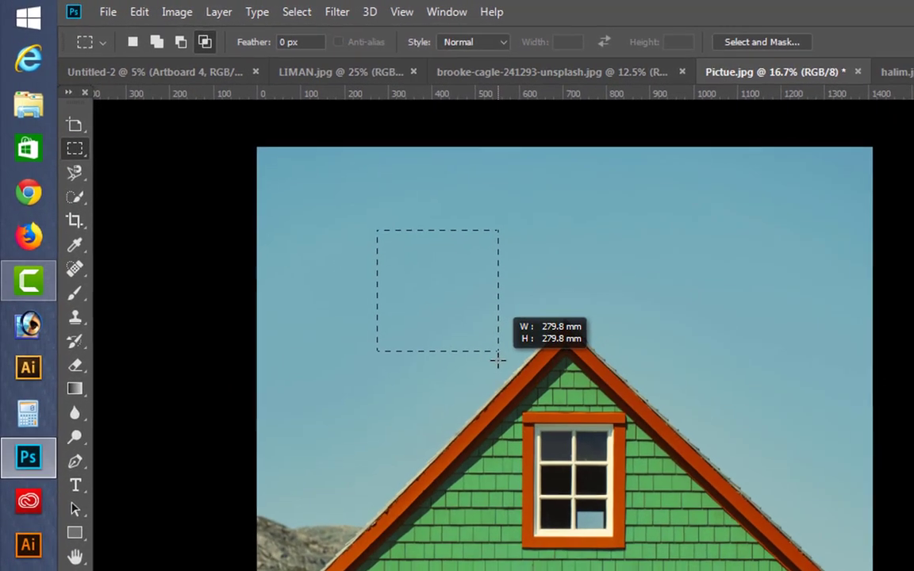
{"action": "mouse_move", "coordinate": [497, 361]}
{"action": "left_mouse_down"}
{"action": "mouse_move", "coordinate": [420, 268]}
{"action": "mouse_move", "coordinate": [442, 300]}
{"action": "mouse_move", "coordinate": [618, 402]}
{"action": "mouse_move", "coordinate": [679, 471]}
{"action": "left_mouse_up"}
Try single rectangular selections over the sky and roof peak, ending with one left of the peak.
{"action": "left_click", "coordinate": [476, 274]}
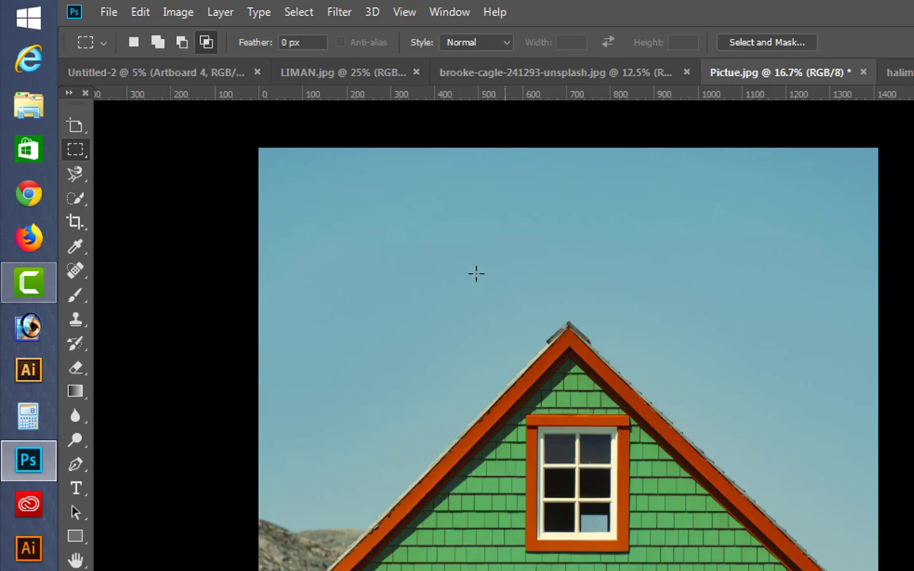
{"action": "left_click_drag", "start_coordinate": [398, 225], "coordinate": [518, 347]}
{"action": "left_click", "coordinate": [555, 349]}
{"action": "left_click_drag", "start_coordinate": [568, 328], "coordinate": [697, 460]}
{"action": "left_click", "coordinate": [681, 466]}
{"action": "left_click_drag", "start_coordinate": [376, 252], "coordinate": [474, 336]}
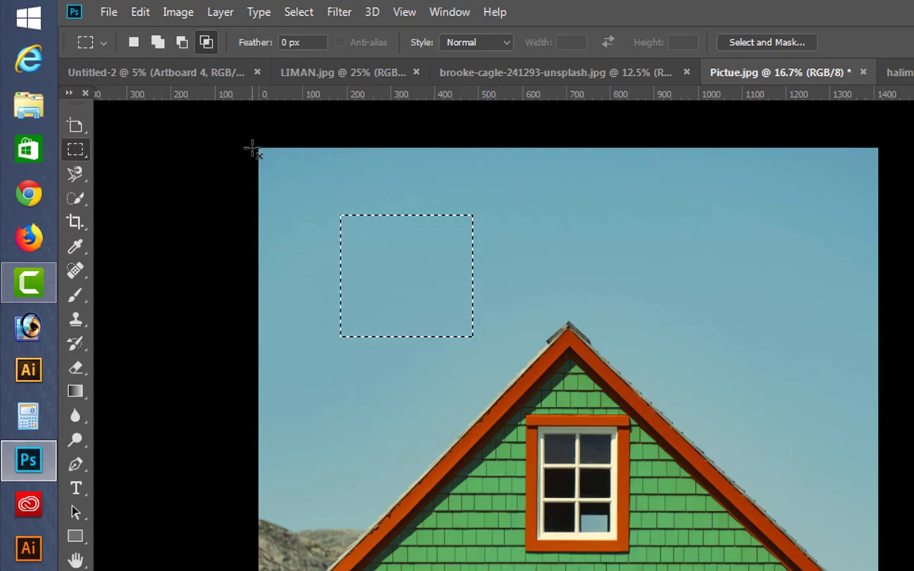
In Add to Selection mode, add overlapping rectangles into a stepped selection reaching down over the gable.
{"action": "left_click", "coordinate": [158, 45]}
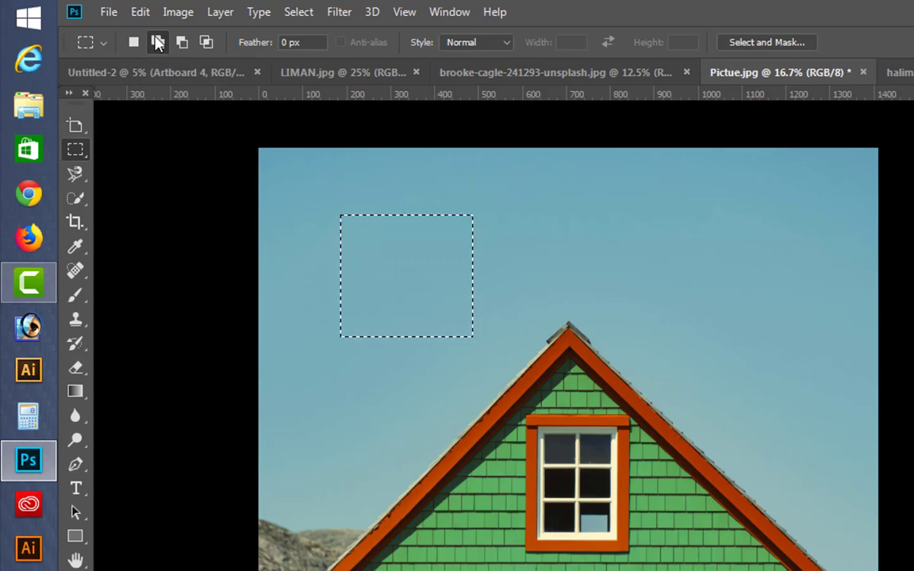
{"action": "left_click_drag", "start_coordinate": [433, 261], "coordinate": [528, 401]}
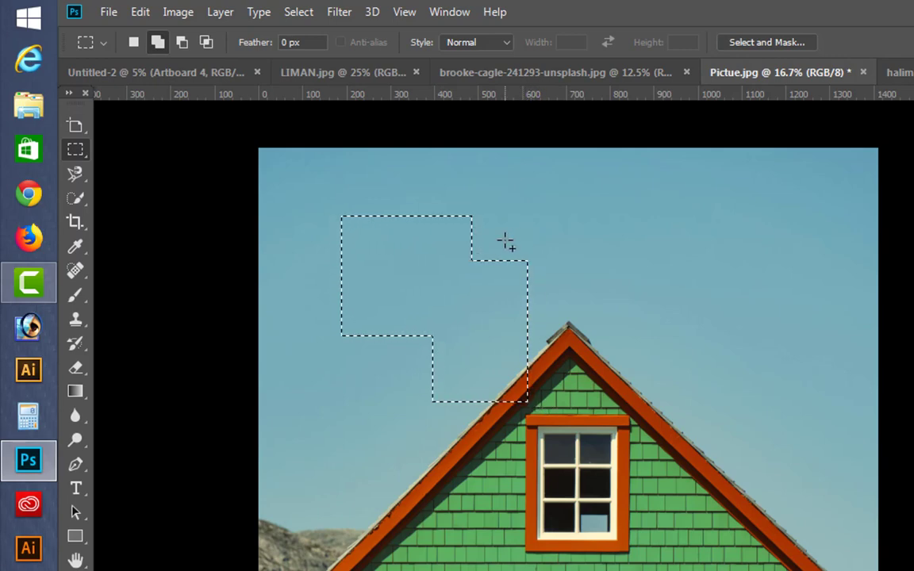
{"action": "left_click_drag", "start_coordinate": [488, 224], "coordinate": [601, 303]}
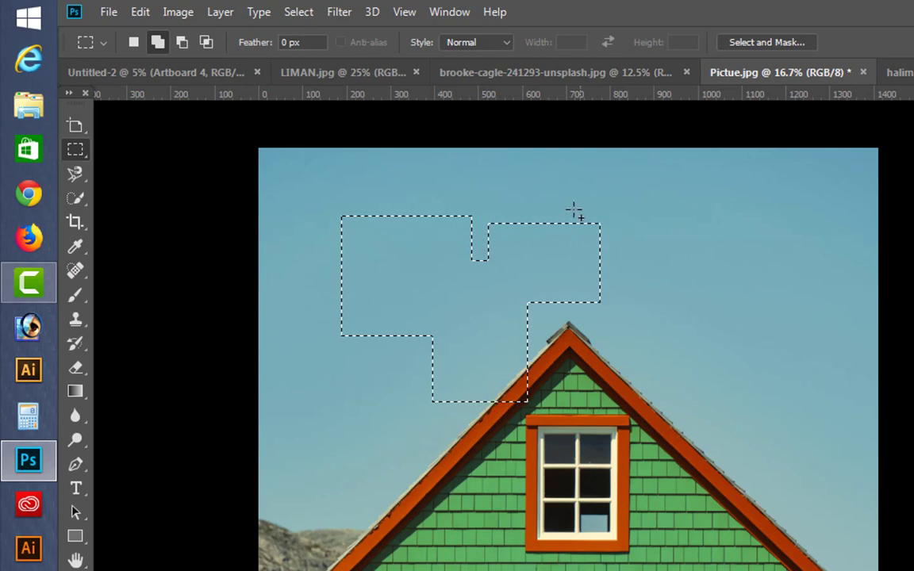
{"action": "left_click_drag", "start_coordinate": [569, 201], "coordinate": [643, 260]}
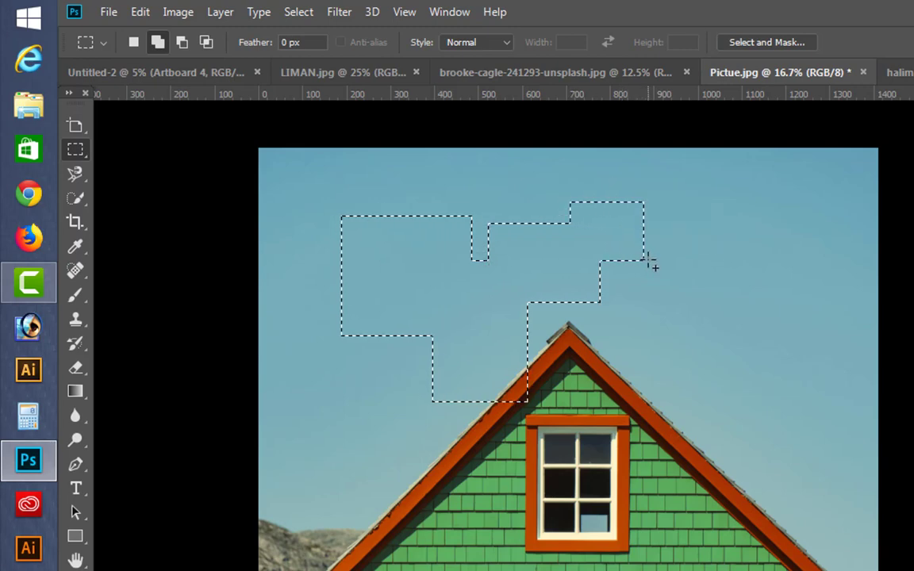
{"action": "left_click_drag", "start_coordinate": [378, 297], "coordinate": [336, 393]}
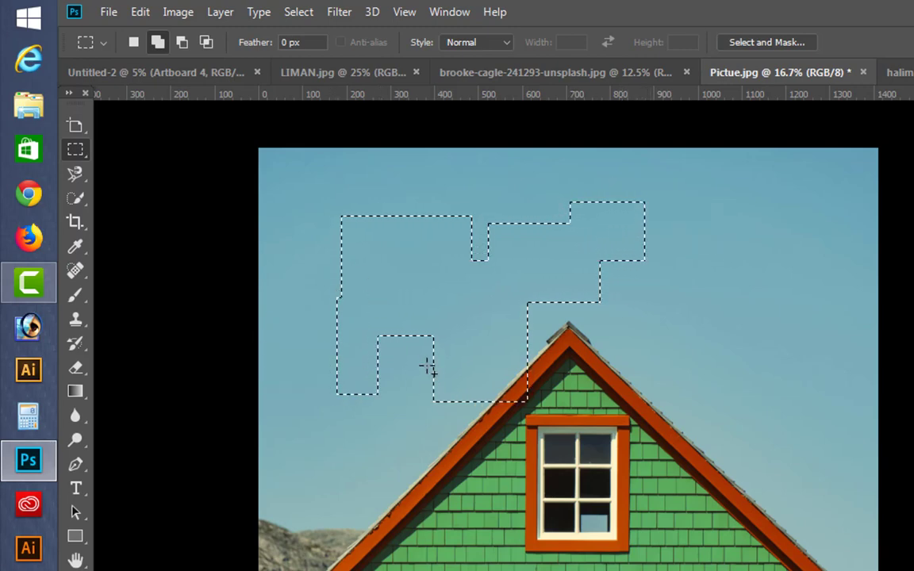
{"action": "left_click_drag", "start_coordinate": [410, 359], "coordinate": [561, 466]}
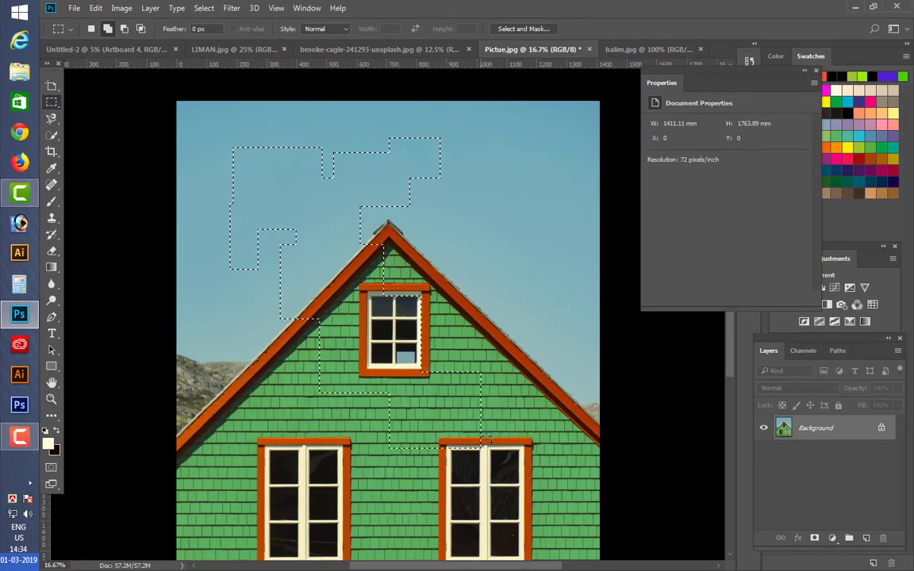
Add more rectangles stepping down the right roof slope, then deselect everything.
{"action": "left_click", "coordinate": [91, 28]}
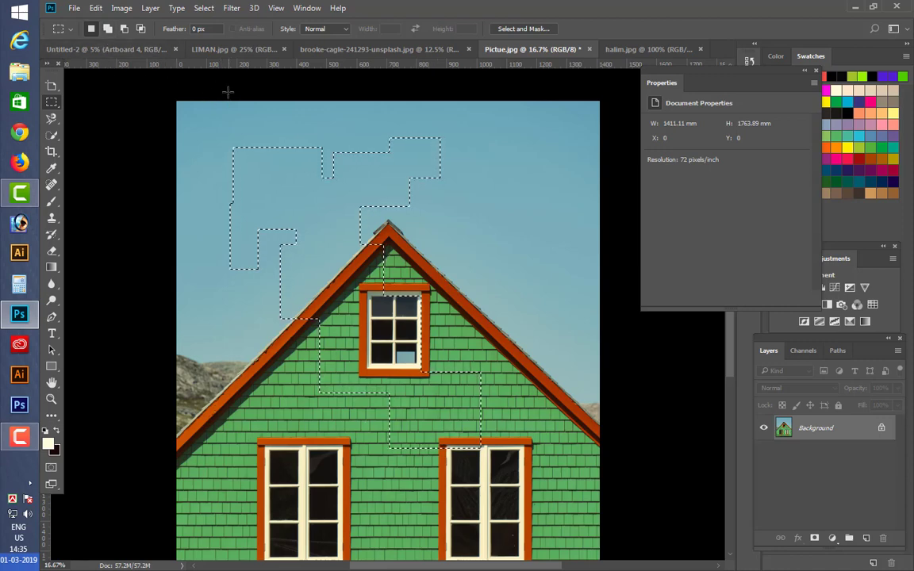
{"action": "left_click", "coordinate": [109, 28]}
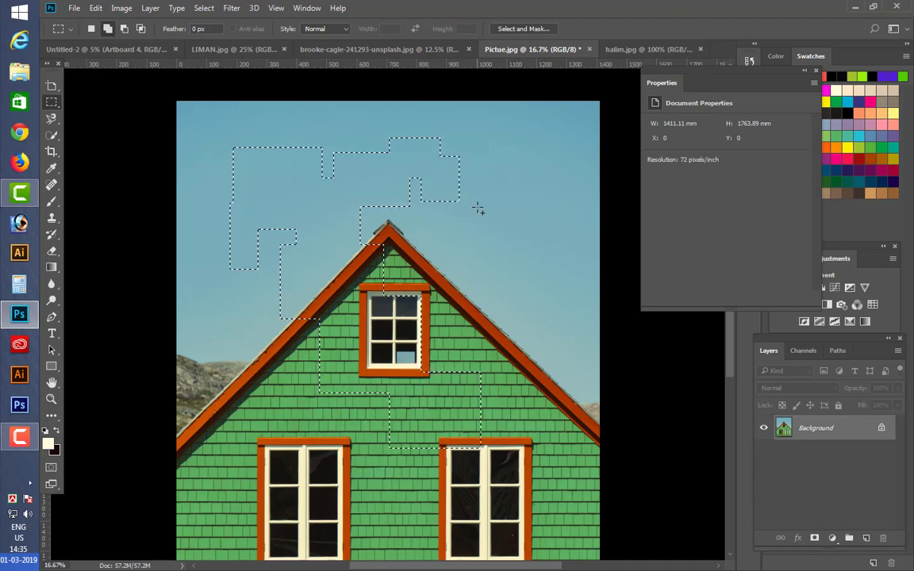
{"action": "left_click_drag", "start_coordinate": [441, 180], "coordinate": [548, 304]}
{"action": "left_click_drag", "start_coordinate": [519, 263], "coordinate": [576, 338]}
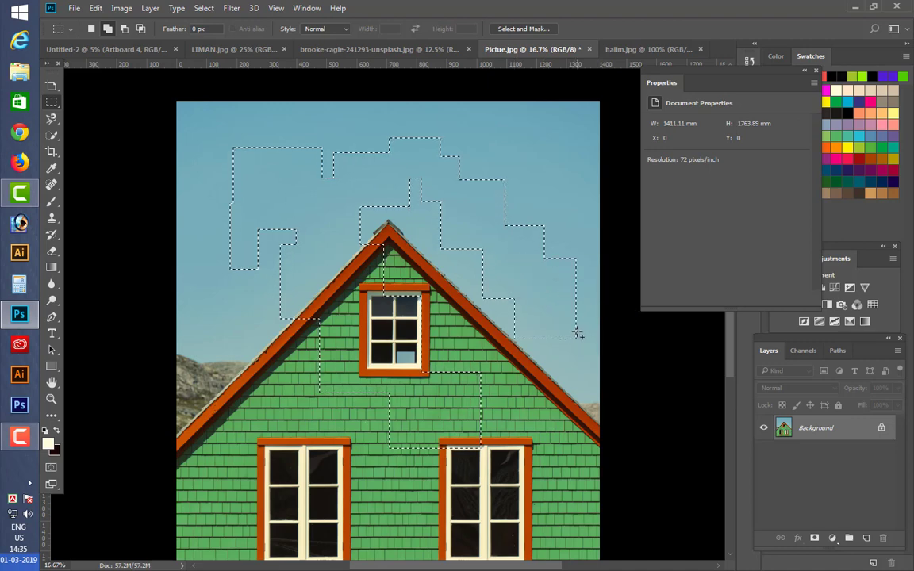
{"action": "left_click_drag", "start_coordinate": [520, 317], "coordinate": [568, 379]}
{"action": "left_click_drag", "start_coordinate": [531, 345], "coordinate": [579, 412]}
{"action": "left_click_drag", "start_coordinate": [548, 445], "coordinate": [491, 398]}
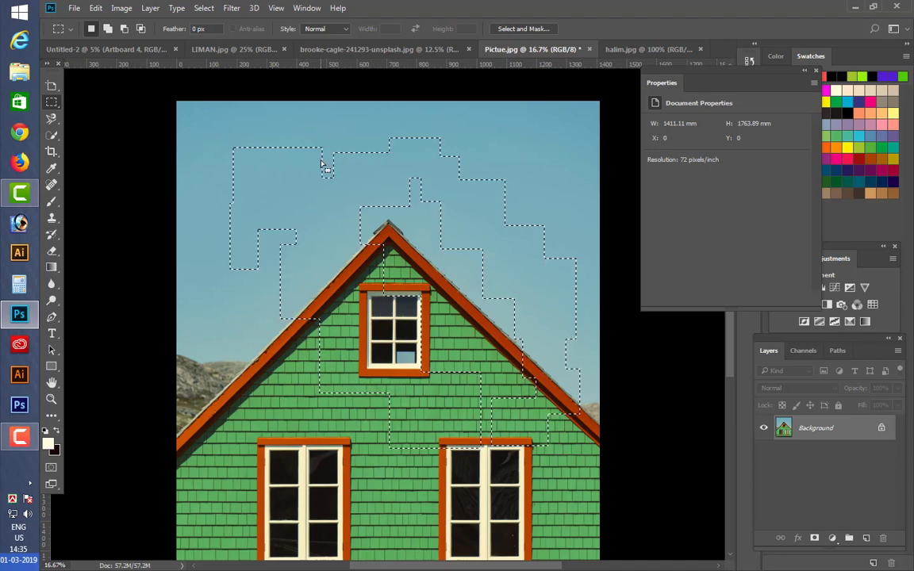
{"action": "left_click", "coordinate": [108, 81]}
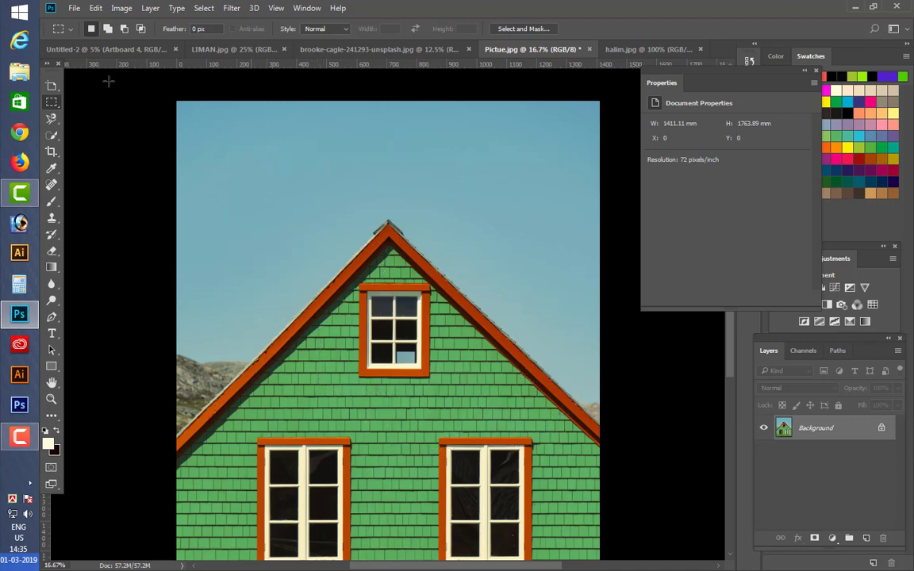
{"action": "left_click", "coordinate": [109, 29]}
{"action": "left_click_drag", "start_coordinate": [269, 162], "coordinate": [375, 254]}
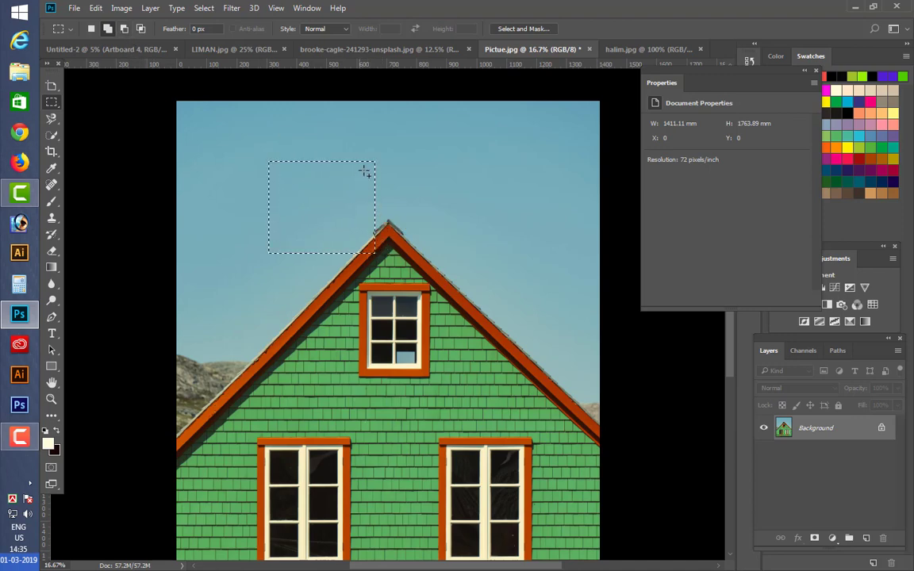
{"action": "left_click", "coordinate": [124, 30]}
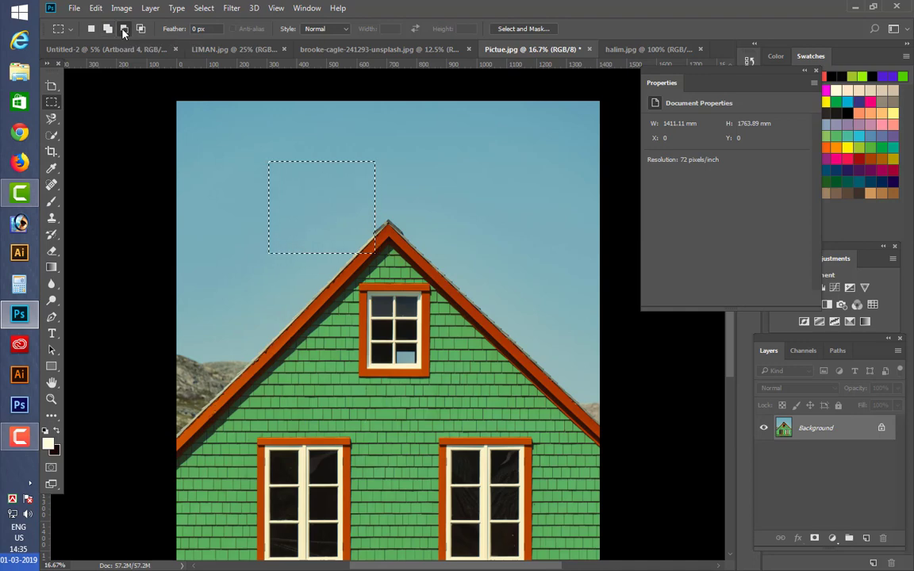
{"action": "left_click_drag", "start_coordinate": [333, 139], "coordinate": [455, 344]}
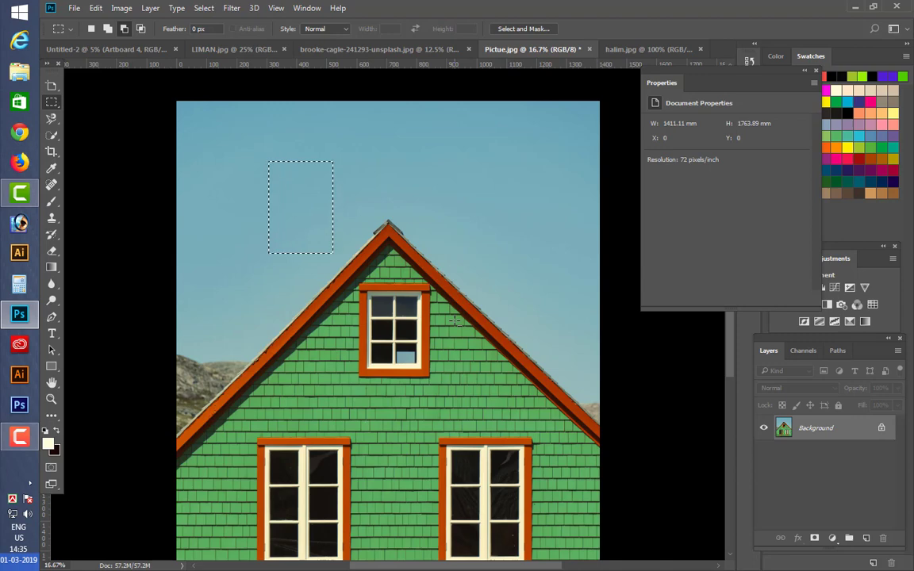
{"action": "left_click_drag", "start_coordinate": [304, 150], "coordinate": [365, 274]}
{"action": "left_click", "coordinate": [90, 28]}
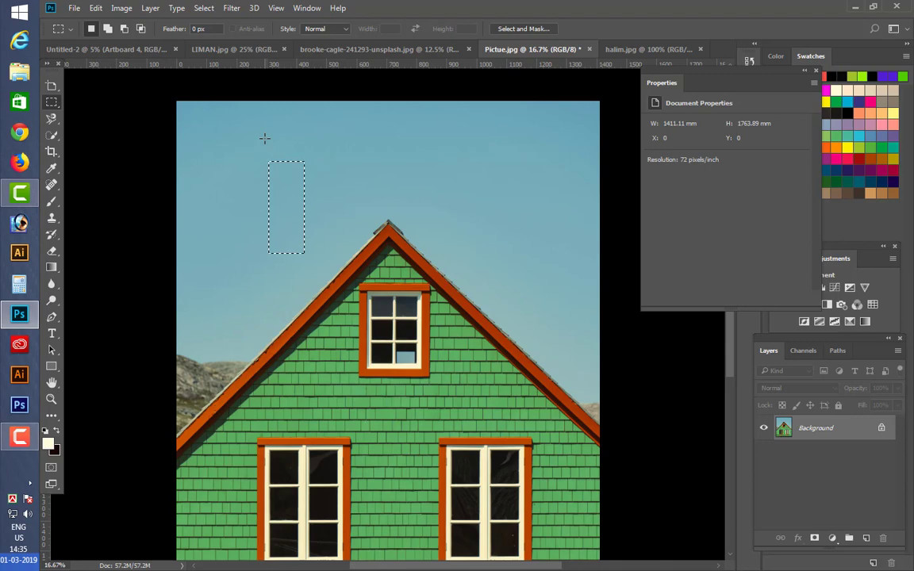
{"action": "key", "text": "alt"}
{"action": "left_click_drag", "start_coordinate": [256, 148], "coordinate": [330, 197]}
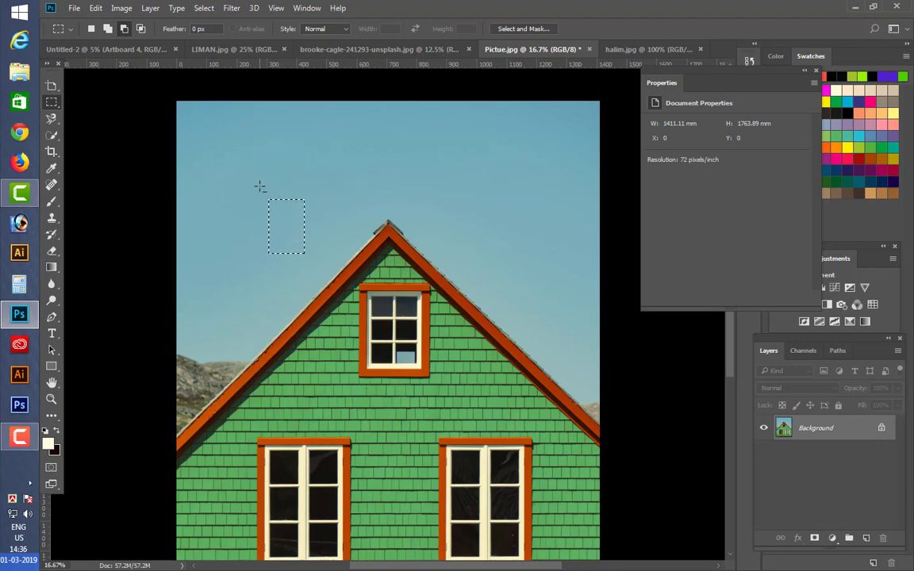
{"action": "left_click_drag", "start_coordinate": [259, 186], "coordinate": [349, 243]}
{"action": "left_click_drag", "start_coordinate": [259, 210], "coordinate": [357, 272]}
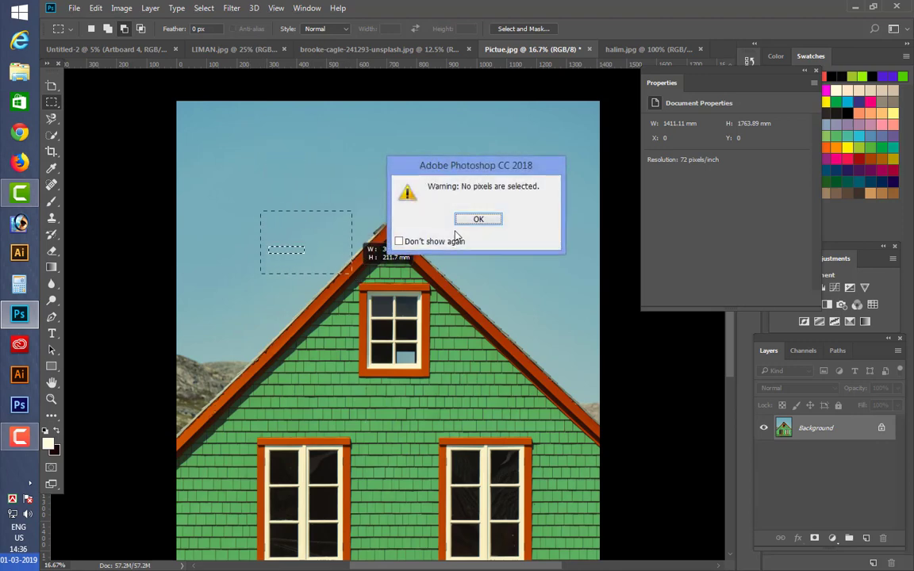
{"action": "key", "text": "Return"}
{"action": "left_click_drag", "start_coordinate": [239, 158], "coordinate": [317, 231]}
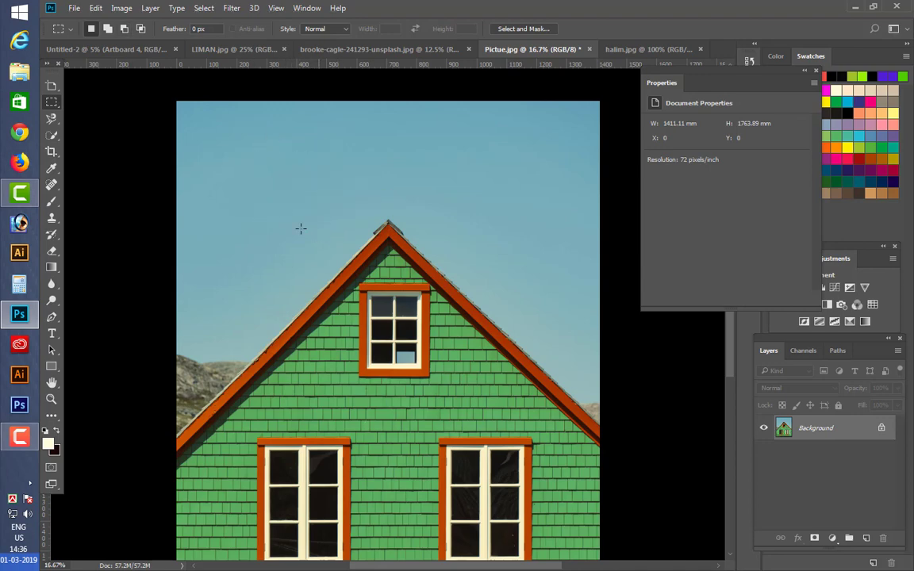
In Intersect mode, keep only the overlap of two sky rectangles.
{"action": "left_click", "coordinate": [140, 29]}
{"action": "left_click_drag", "start_coordinate": [225, 142], "coordinate": [294, 220]}
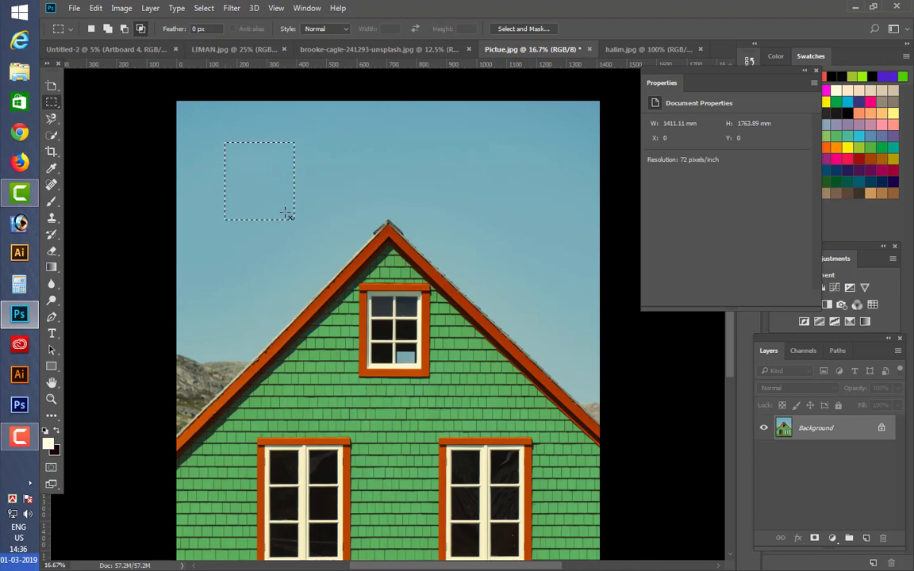
{"action": "left_click_drag", "start_coordinate": [259, 176], "coordinate": [328, 274]}
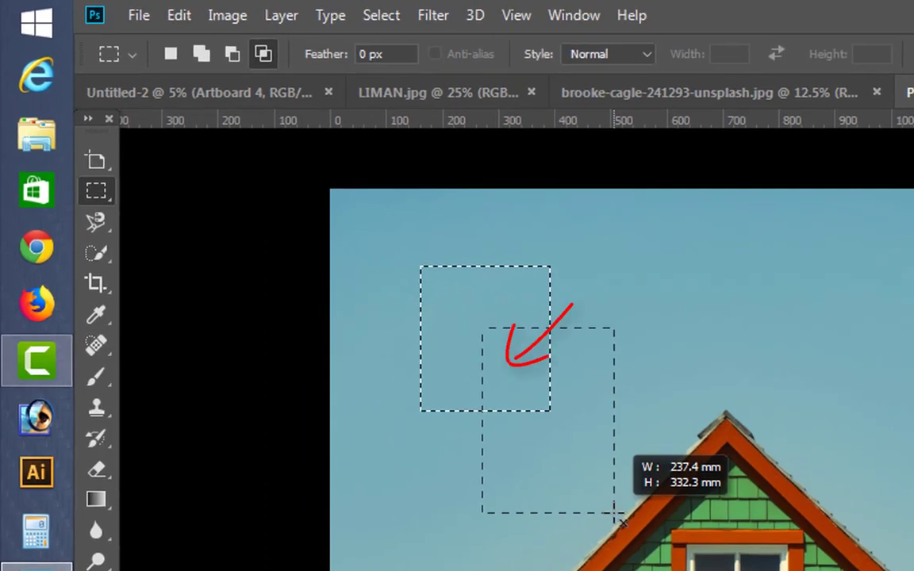
{"action": "left_click_drag", "start_coordinate": [622, 522], "coordinate": [609, 495]}
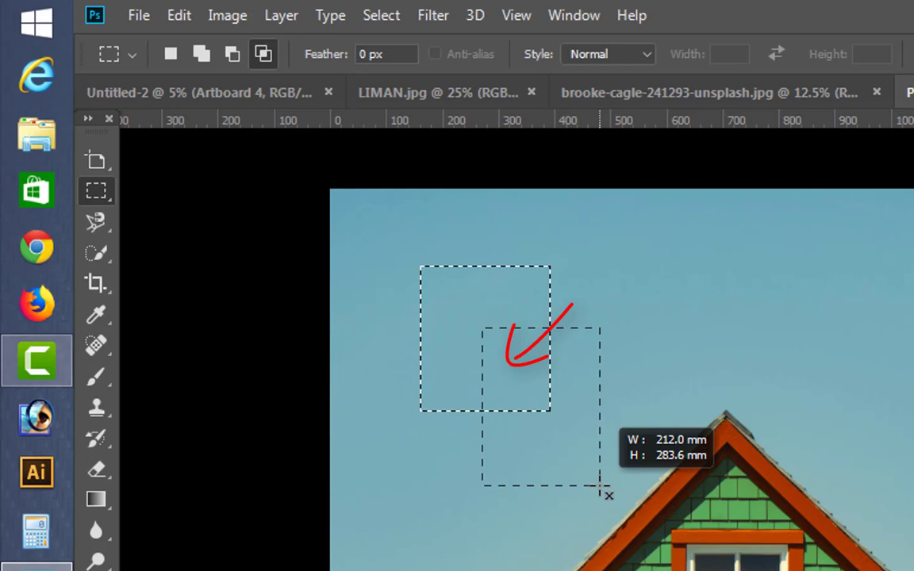
{"action": "left_click_drag", "start_coordinate": [600, 486], "coordinate": [601, 484]}
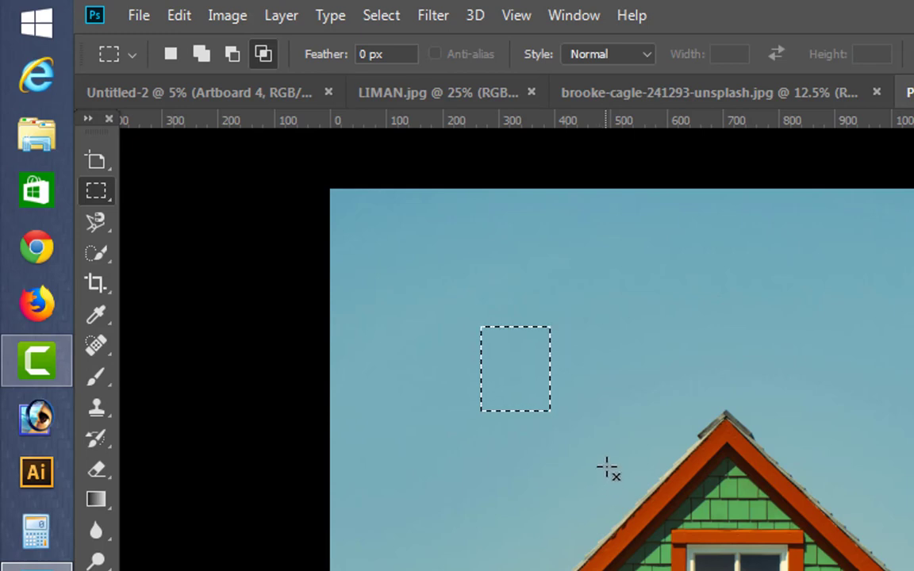
Intersect a series of rectangles down to a thin sky strip, then deselect it.
{"action": "left_click_drag", "start_coordinate": [426, 255], "coordinate": [561, 426]}
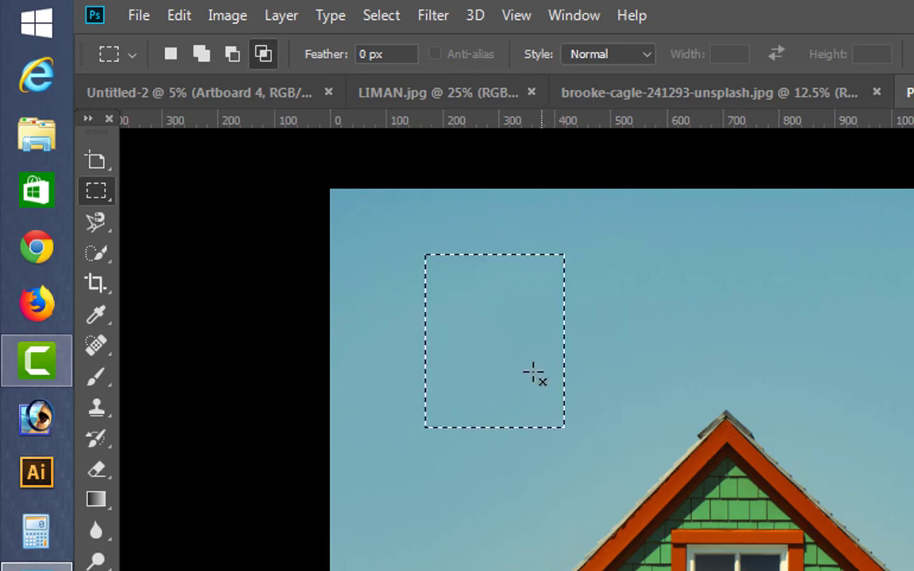
{"action": "left_click_drag", "start_coordinate": [492, 328], "coordinate": [626, 421]}
{"action": "left_click_drag", "start_coordinate": [537, 318], "coordinate": [639, 390]}
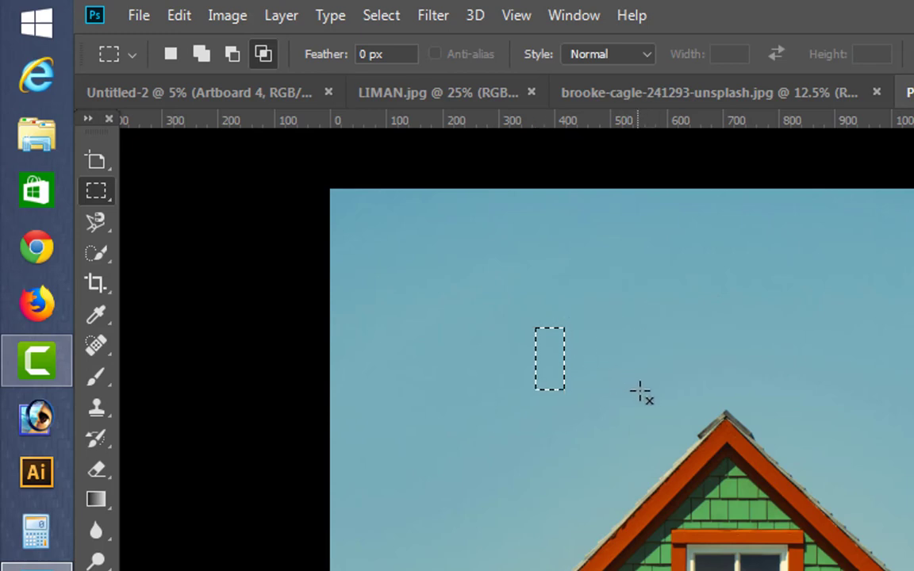
{"action": "left_click_drag", "start_coordinate": [508, 310], "coordinate": [552, 402]}
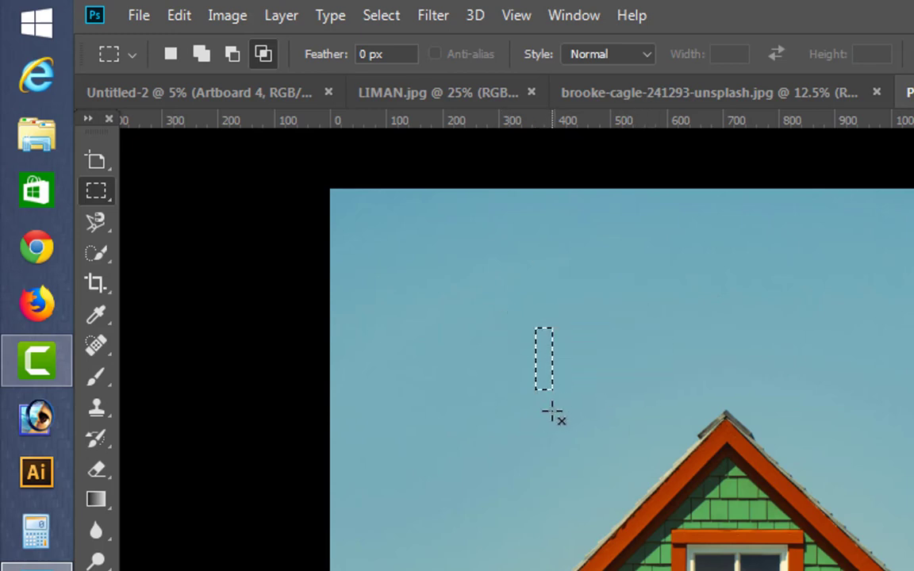
{"action": "left_click", "coordinate": [553, 413]}
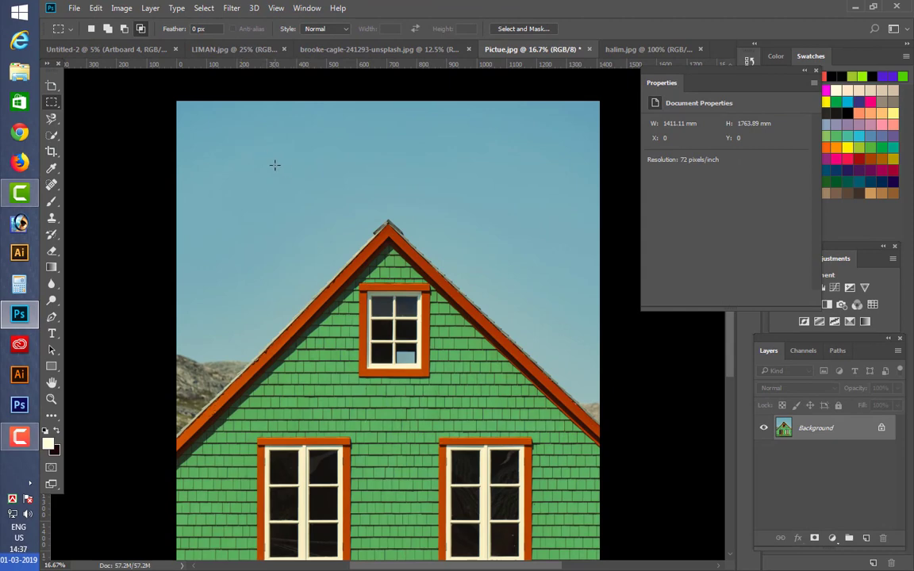
Duplicate Background as Layer 1, marquee the roof peak and attic window, and add empty Layer 2.
{"action": "left_click_drag", "start_coordinate": [323, 165], "coordinate": [468, 338]}
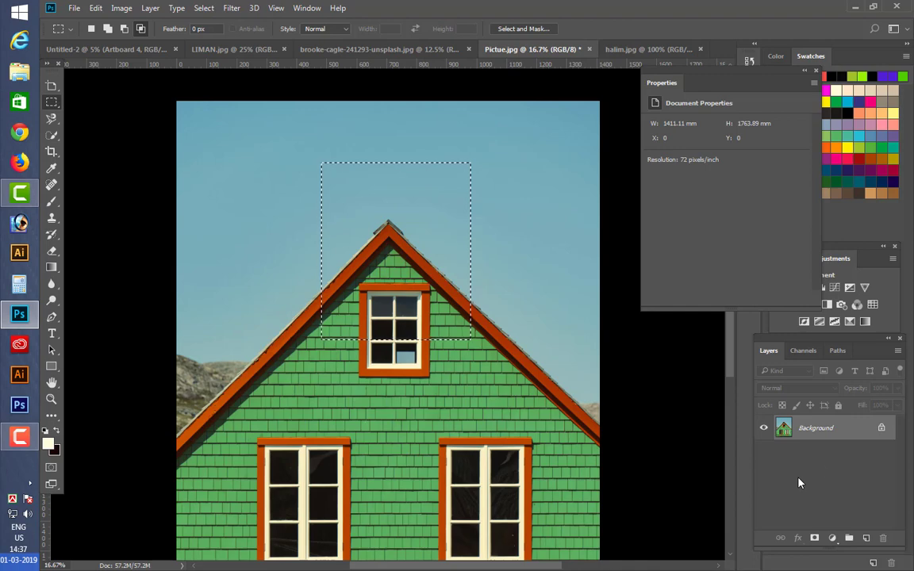
{"action": "key", "text": "ctrl+j"}
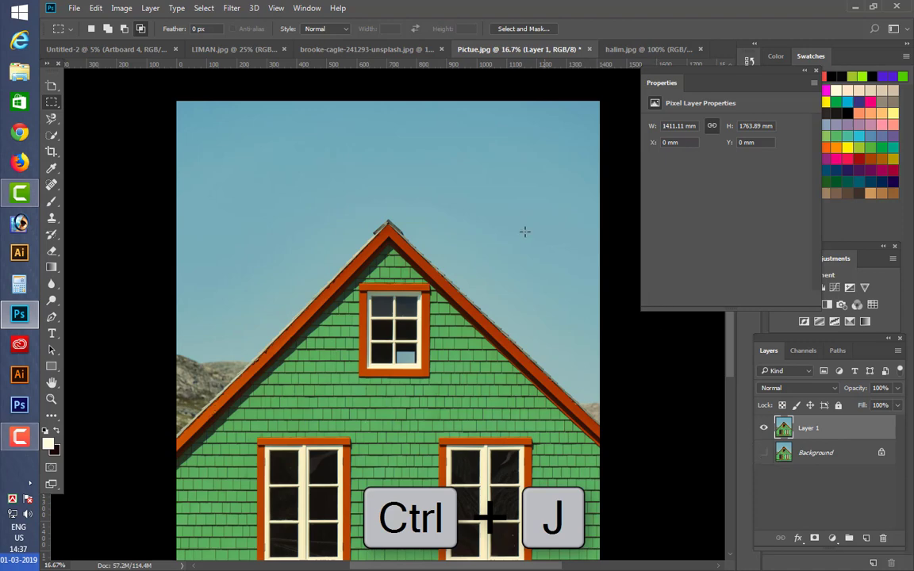
{"action": "left_click_drag", "start_coordinate": [330, 194], "coordinate": [467, 357]}
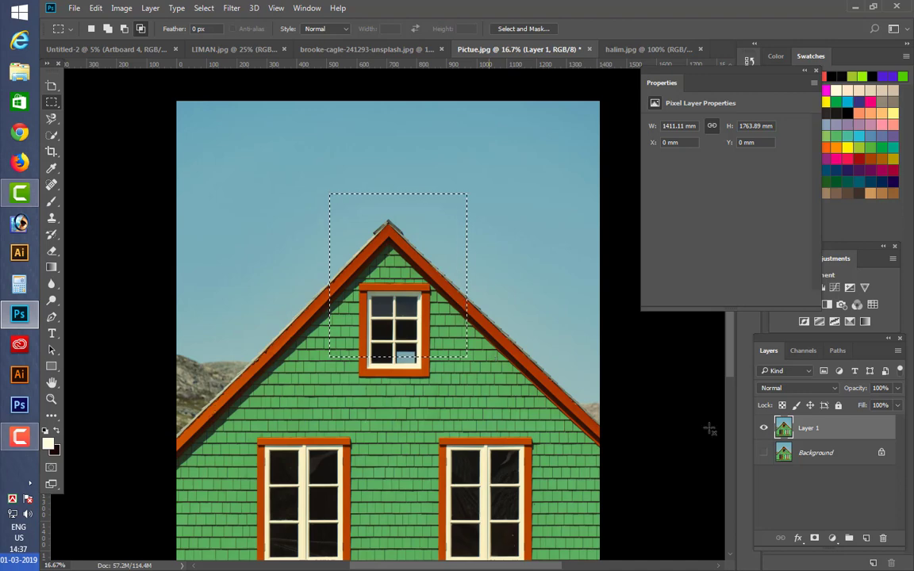
{"action": "left_click", "coordinate": [867, 538]}
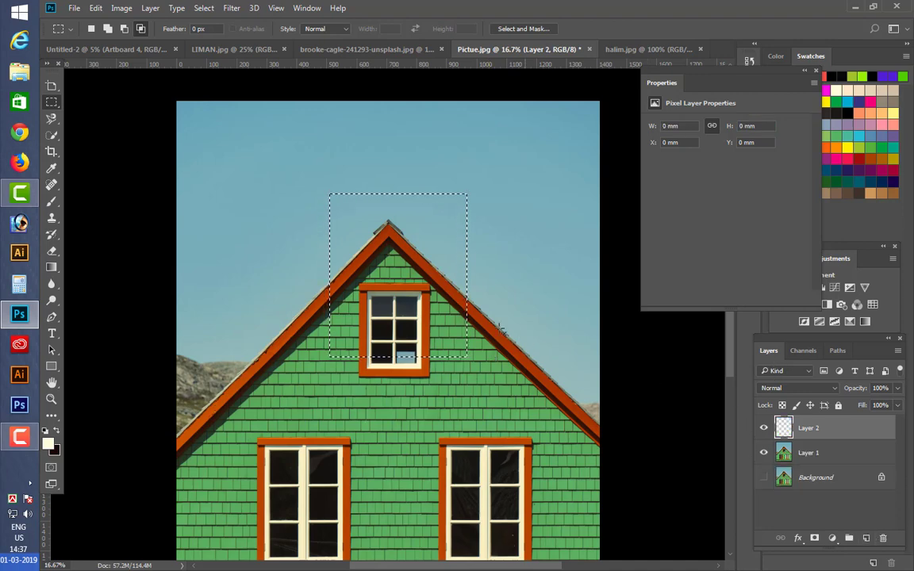
Set the background colour to a bright orange and fill the Layer 2 selection with it.
{"action": "left_click", "coordinate": [54, 452]}
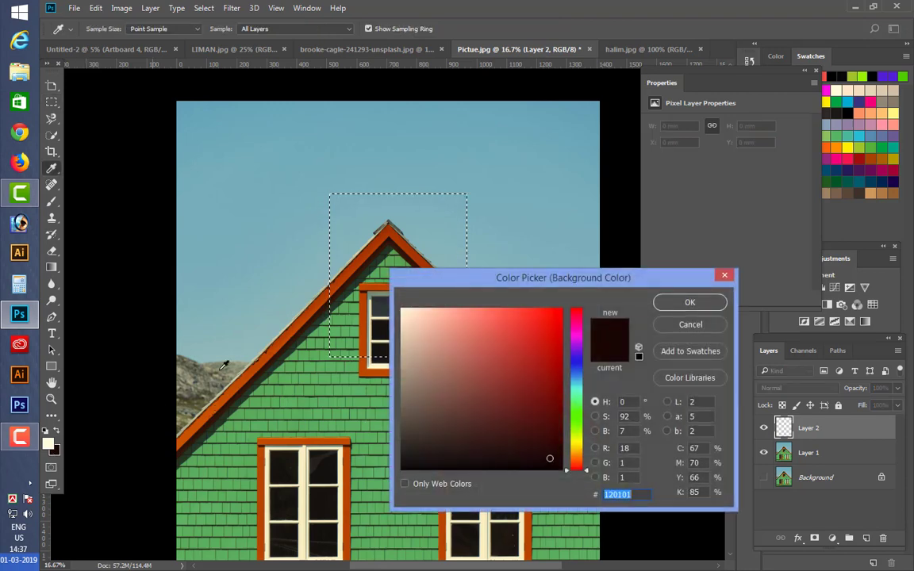
{"action": "left_click", "coordinate": [325, 291]}
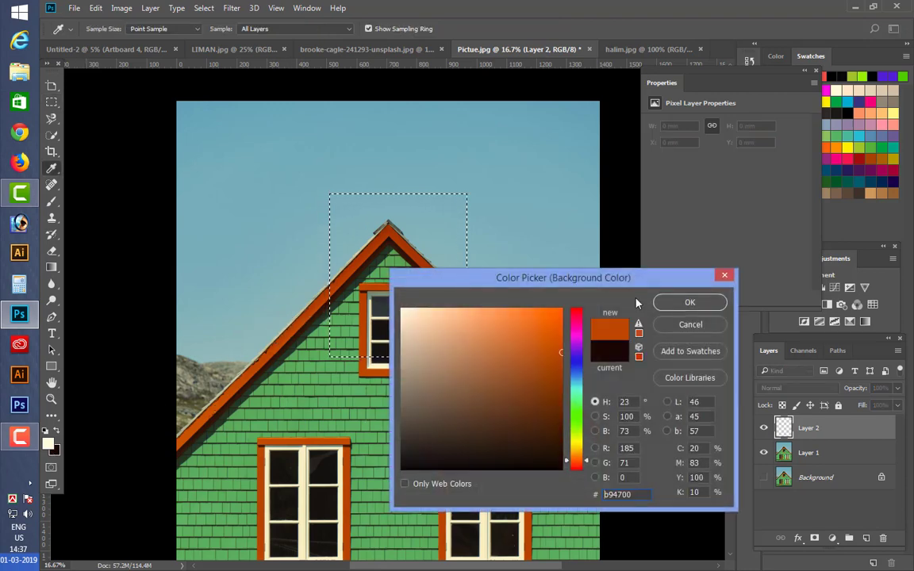
{"action": "left_click", "coordinate": [545, 320]}
{"action": "left_click", "coordinate": [687, 302]}
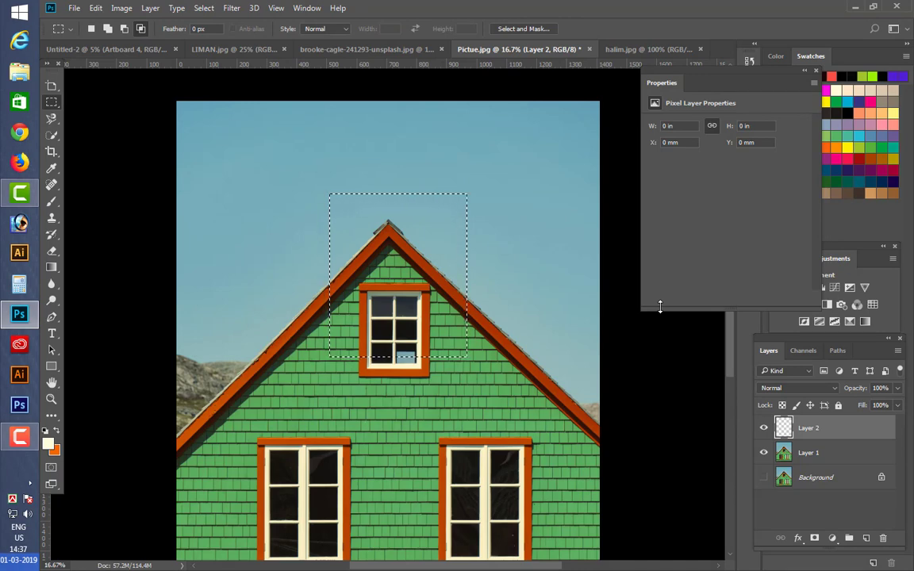
{"action": "key", "text": "ctrl+BackSpace"}
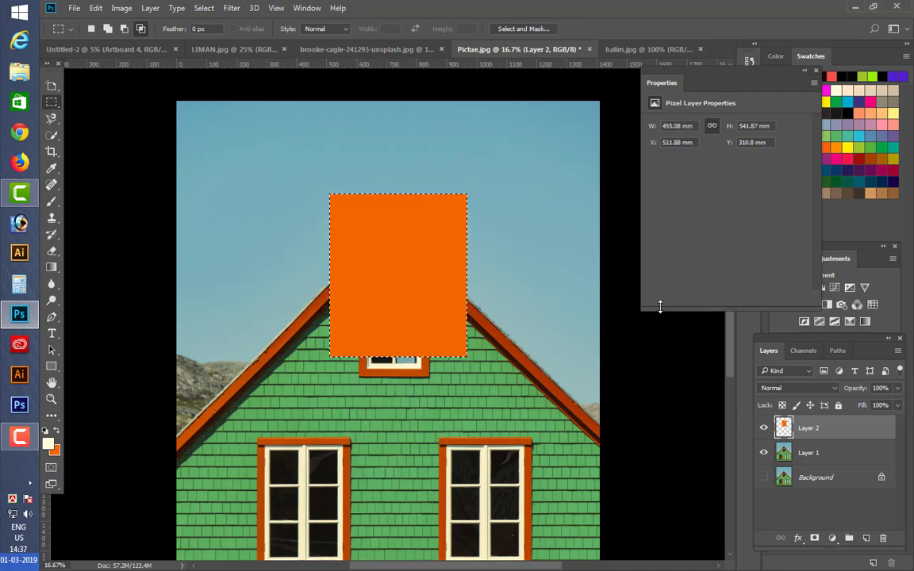
{"action": "key", "text": "ctrl+d"}
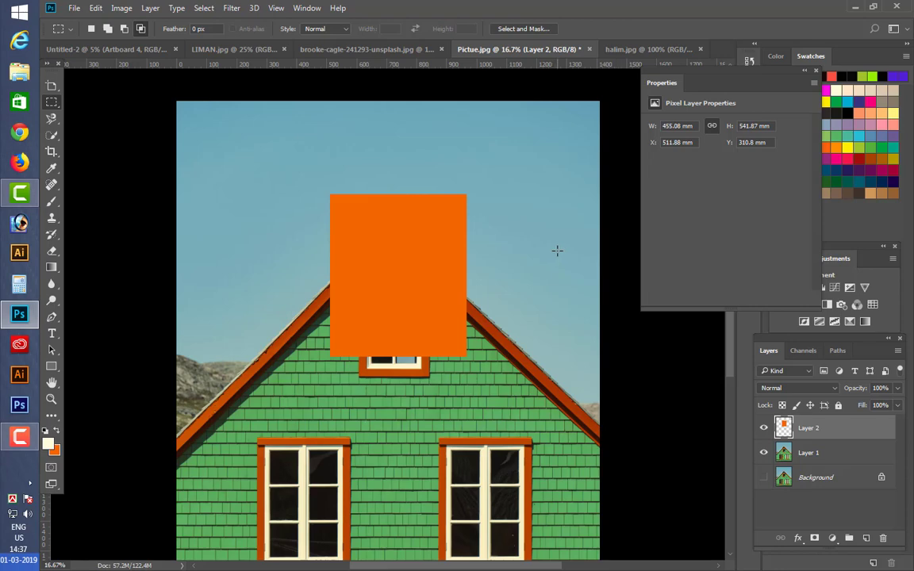
Move the orange rectangle around with the Move tool, then delete Layer 2.
{"action": "key", "text": "v"}
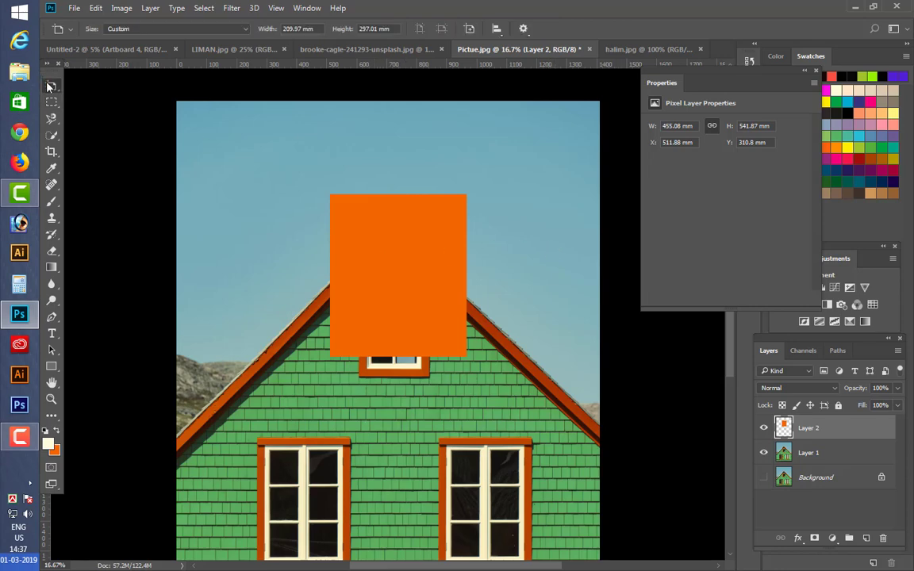
{"action": "left_click_drag", "start_coordinate": [49, 86], "coordinate": [87, 84]}
{"action": "left_click_drag", "start_coordinate": [415, 293], "coordinate": [290, 233]}
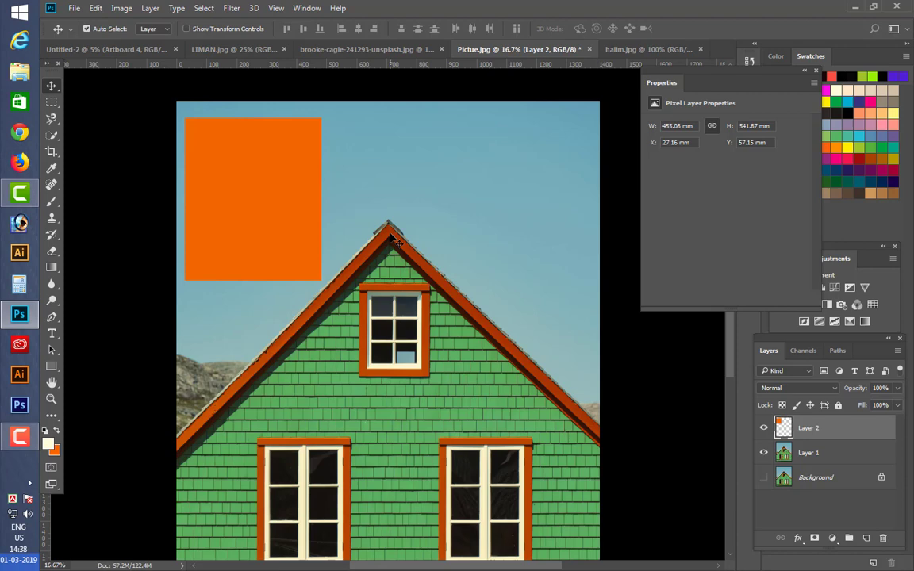
{"action": "left_click_drag", "start_coordinate": [287, 216], "coordinate": [391, 225]}
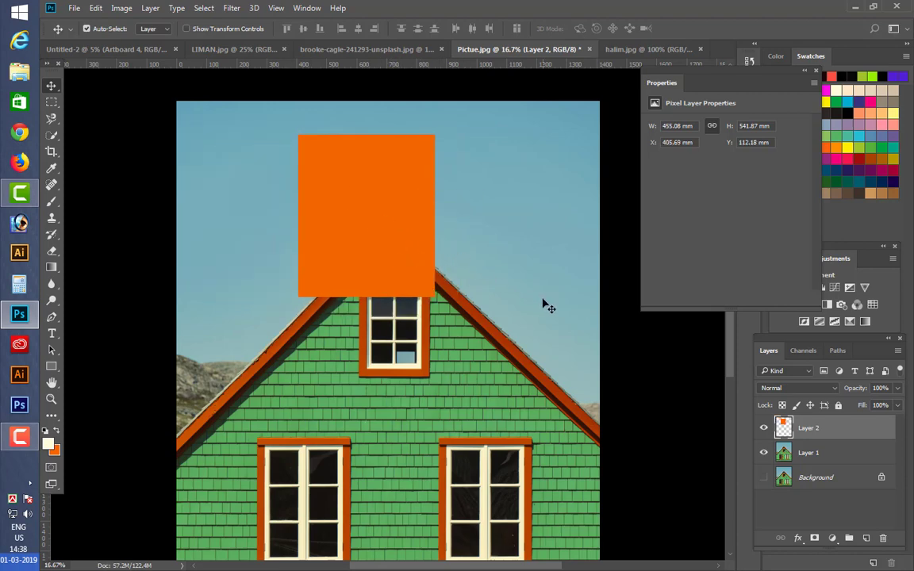
{"action": "key", "text": "Delete"}
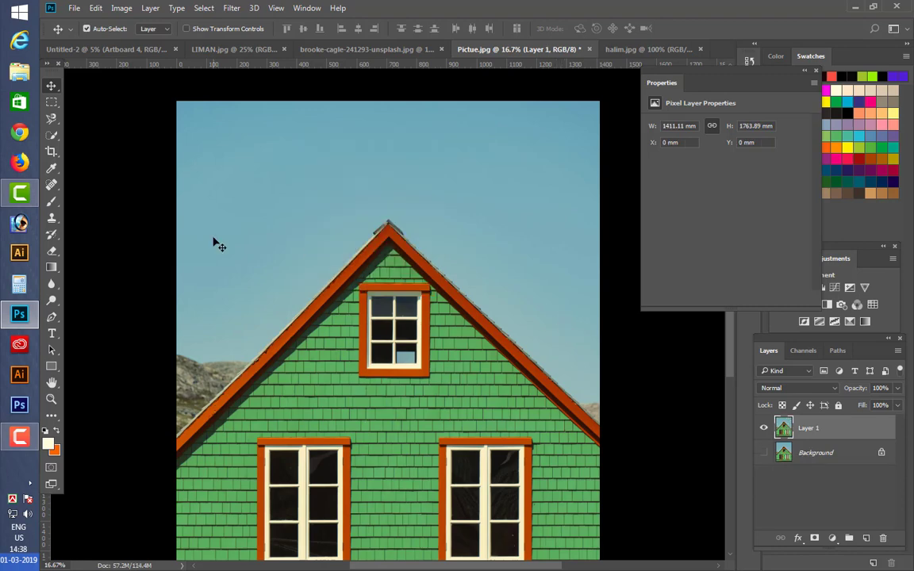
{"action": "key", "text": "m"}
{"action": "left_click_drag", "start_coordinate": [337, 203], "coordinate": [473, 391]}
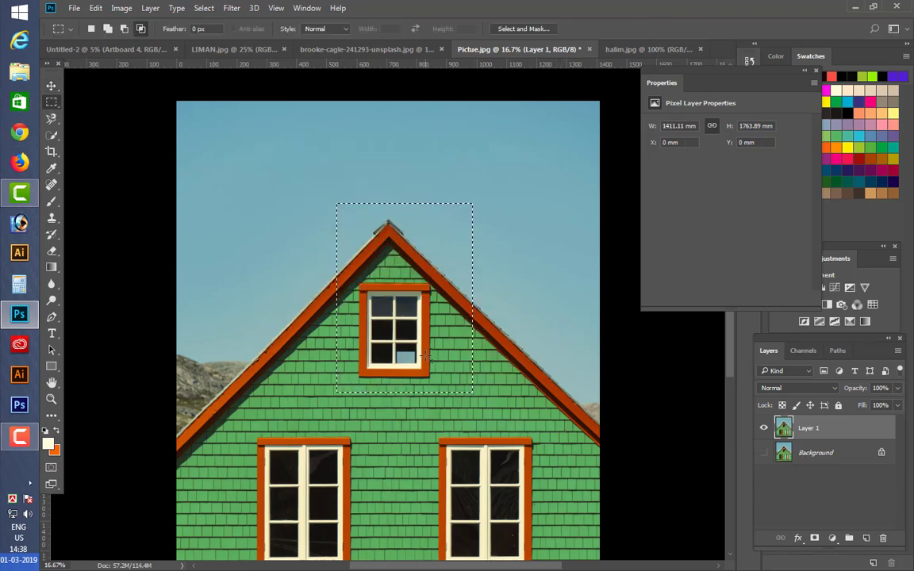
{"action": "key", "text": "ctrl+j"}
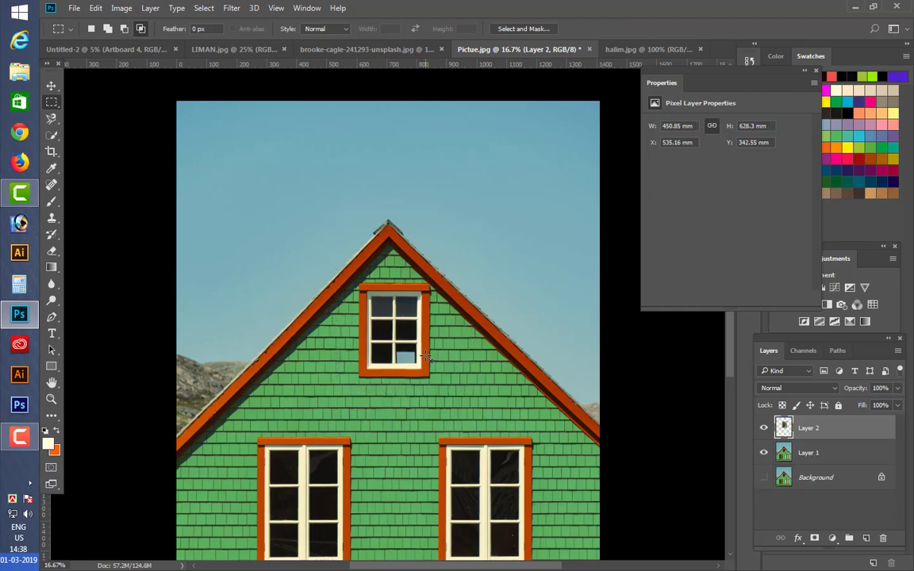
{"action": "left_click", "coordinate": [764, 453]}
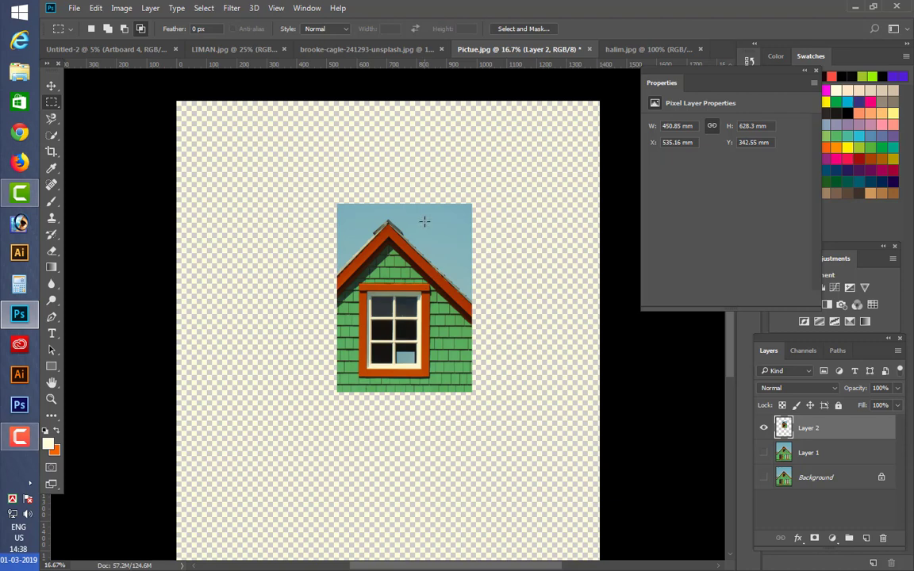
{"action": "key", "text": "ctrl+alt+z"}
{"action": "key", "text": "ctrl+alt+z"}
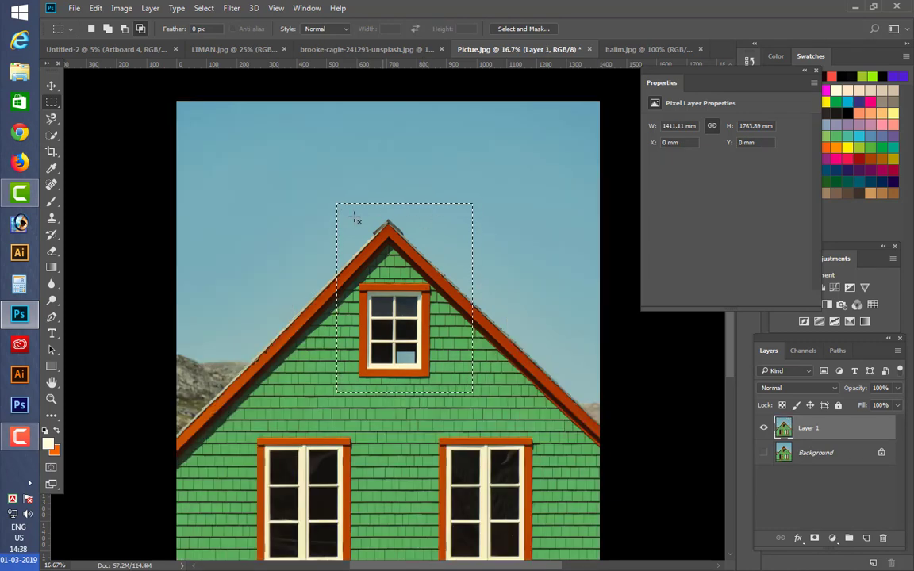
{"action": "key", "text": "ctrl+d"}
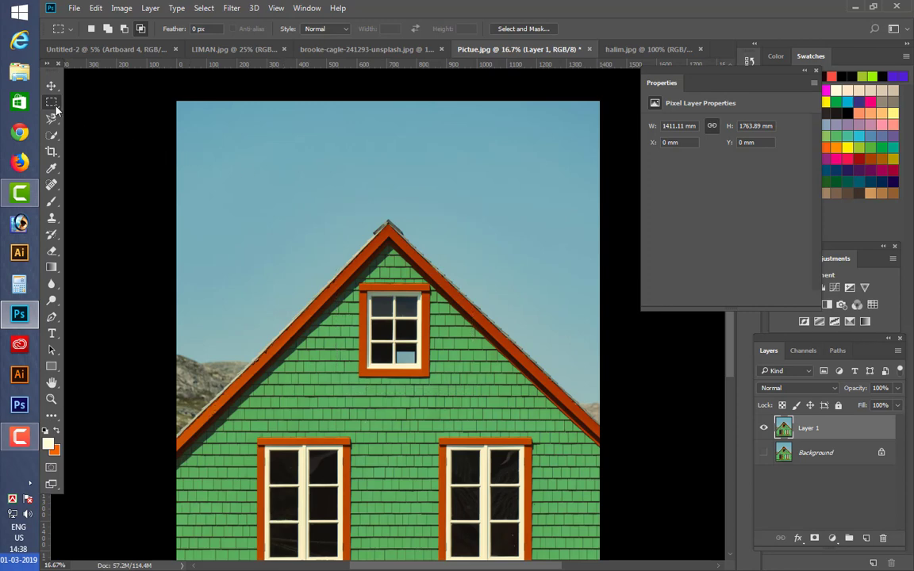
{"action": "right_click", "coordinate": [52, 104]}
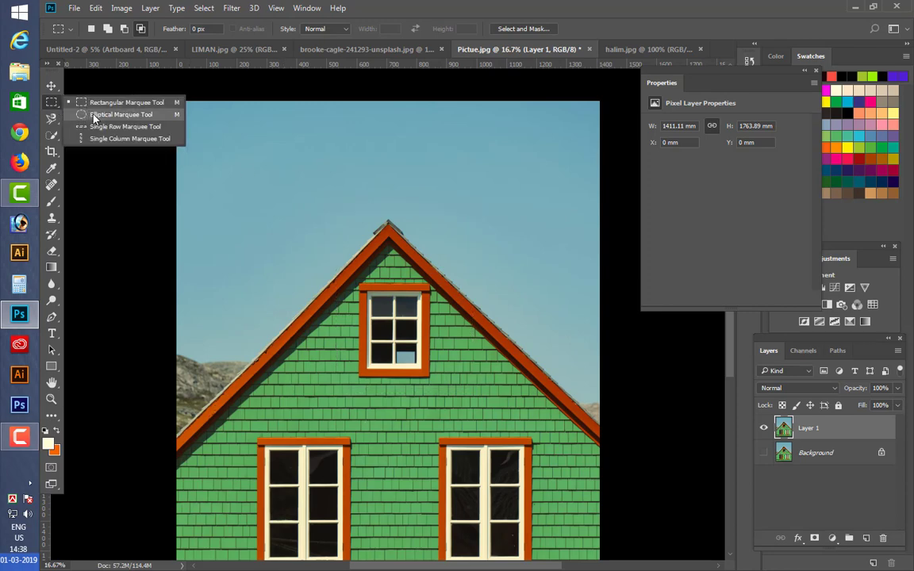
{"action": "left_click", "coordinate": [91, 139]}
{"action": "right_click", "coordinate": [60, 104]}
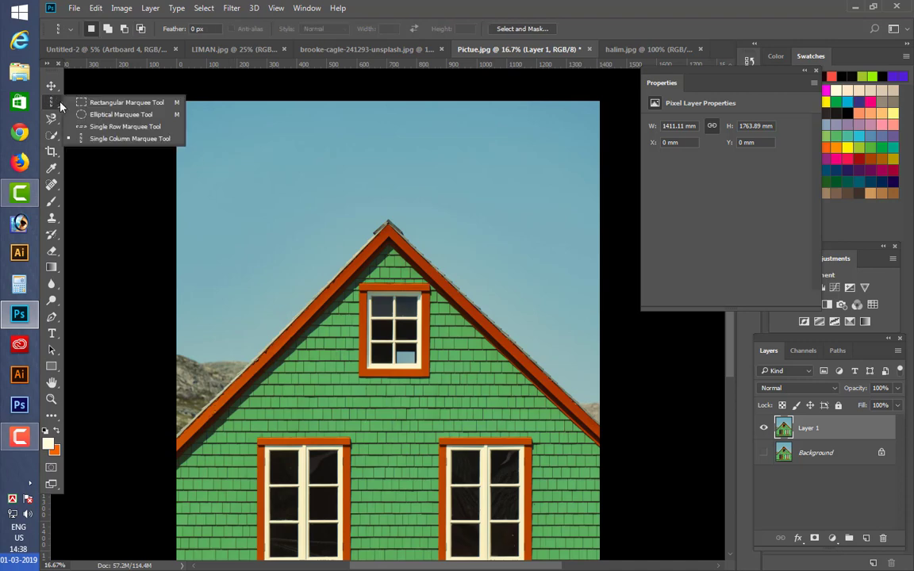
{"action": "left_click", "coordinate": [91, 114]}
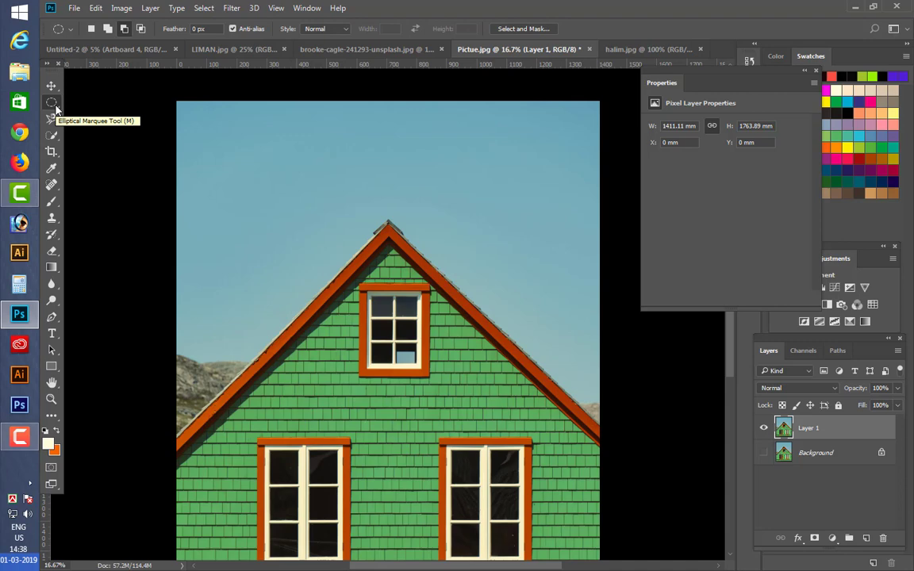
{"action": "right_click", "coordinate": [54, 104]}
{"action": "left_click", "coordinate": [87, 101]}
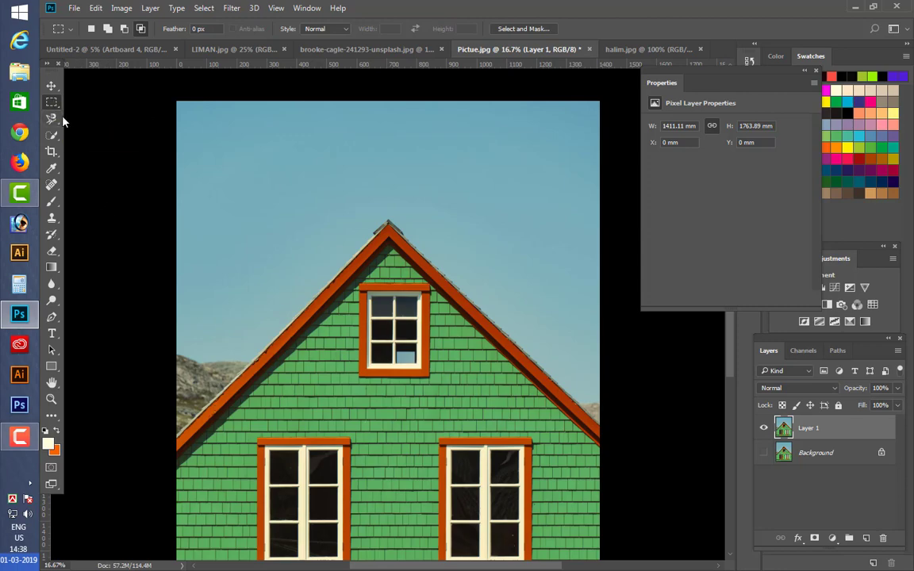
{"action": "right_click", "coordinate": [52, 103]}
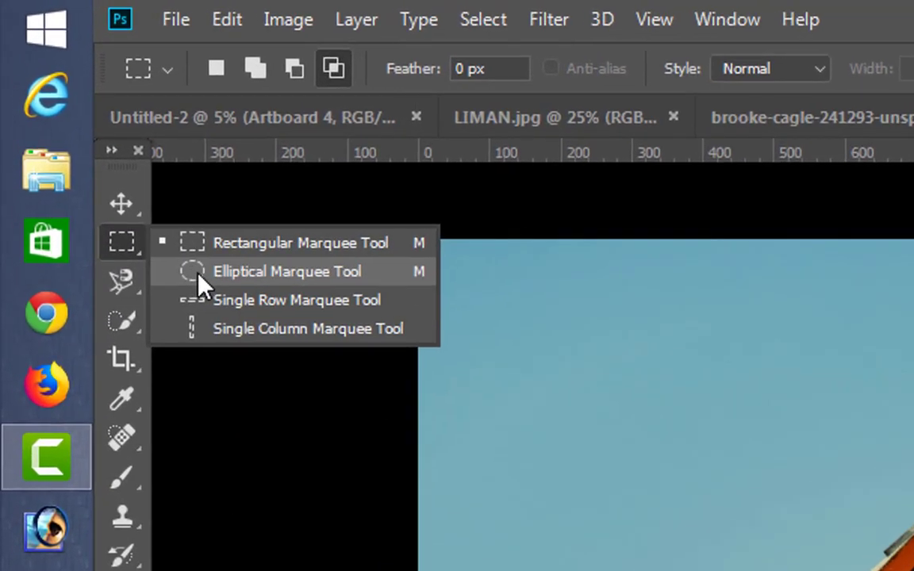
{"action": "left_click", "coordinate": [195, 270]}
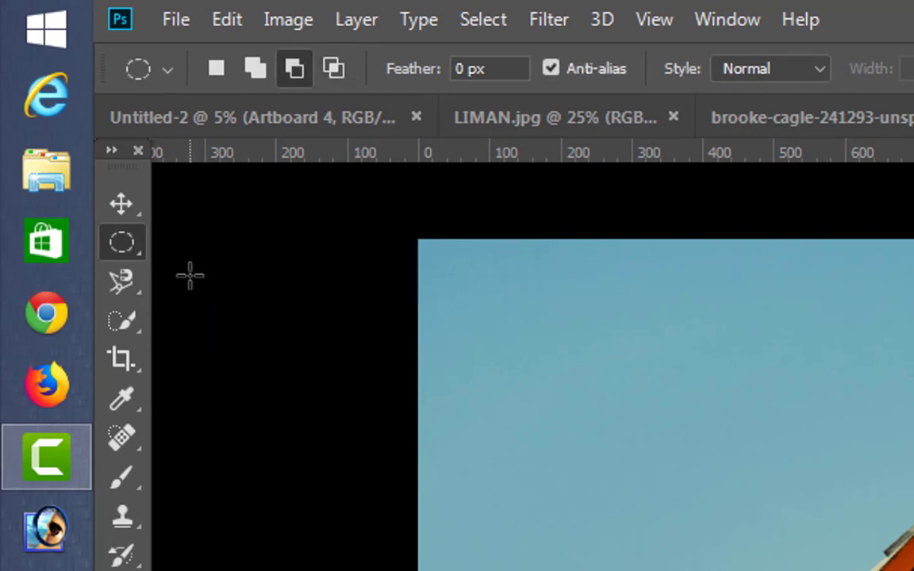
{"action": "key", "text": "shift+m"}
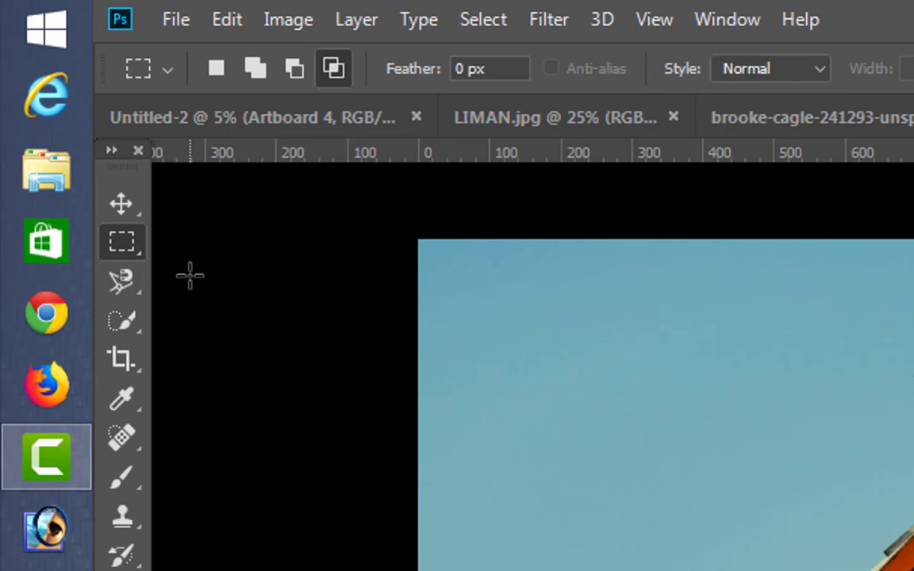
{"action": "right_click", "coordinate": [129, 244]}
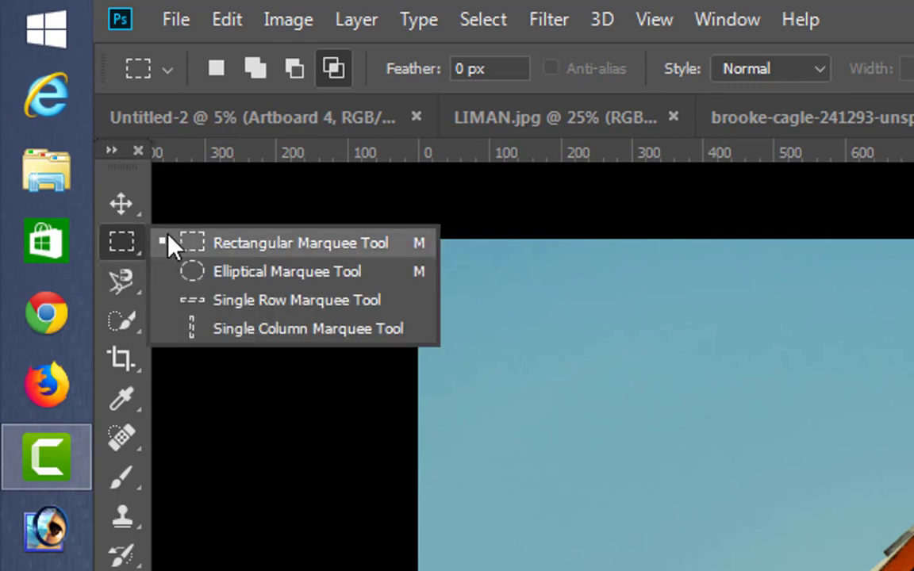
{"action": "left_click", "coordinate": [211, 241]}
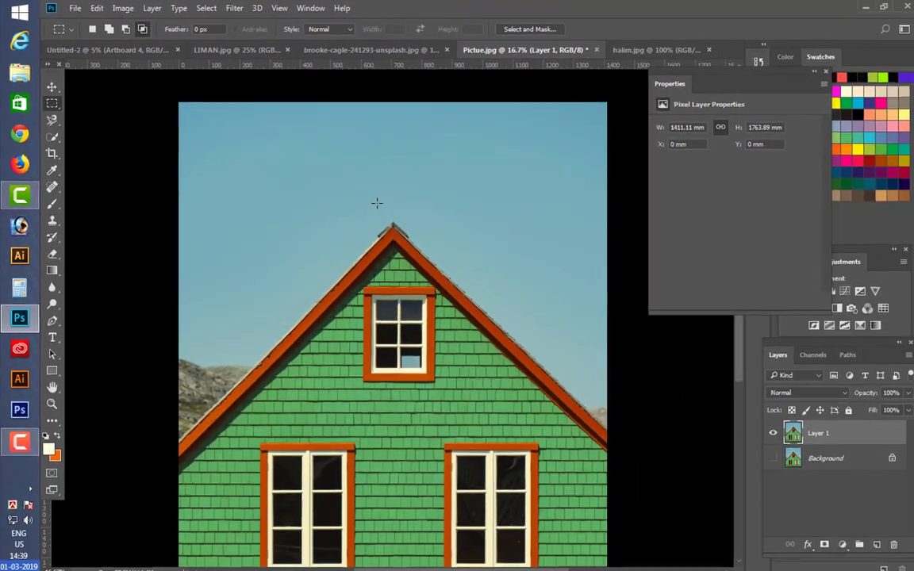
After several redrawn tries around the roof peak, select a small sky patch above it.
{"action": "left_click_drag", "start_coordinate": [337, 177], "coordinate": [458, 332]}
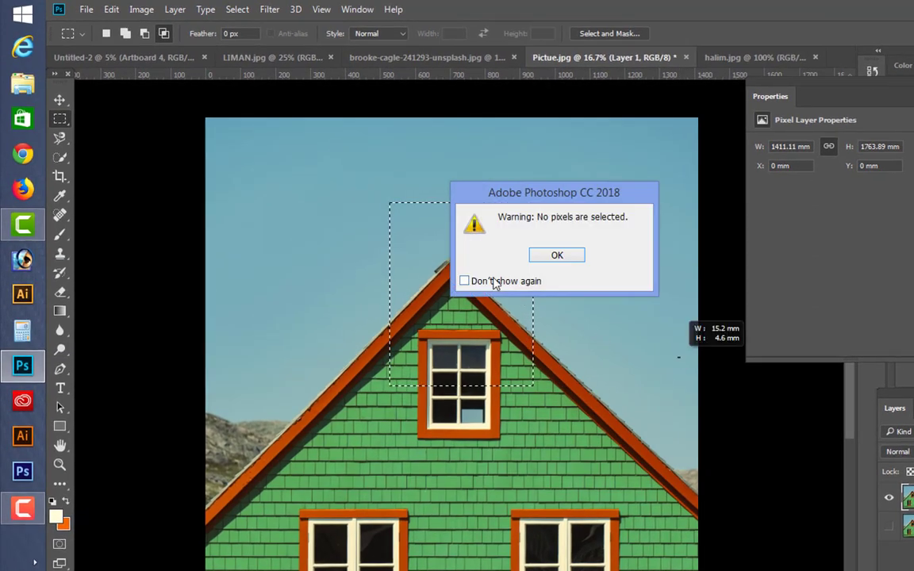
{"action": "left_click", "coordinate": [547, 255]}
{"action": "left_click_drag", "start_coordinate": [408, 213], "coordinate": [516, 326]}
{"action": "left_click", "coordinate": [395, 230]}
{"action": "left_click_drag", "start_coordinate": [389, 221], "coordinate": [502, 360]}
{"action": "left_click", "coordinate": [390, 221]}
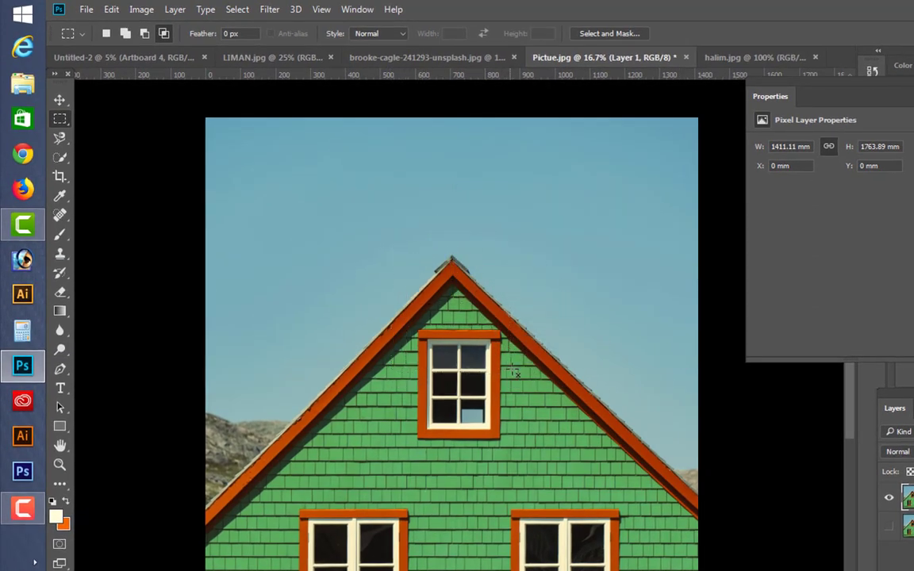
{"action": "left_click_drag", "start_coordinate": [390, 221], "coordinate": [511, 371]}
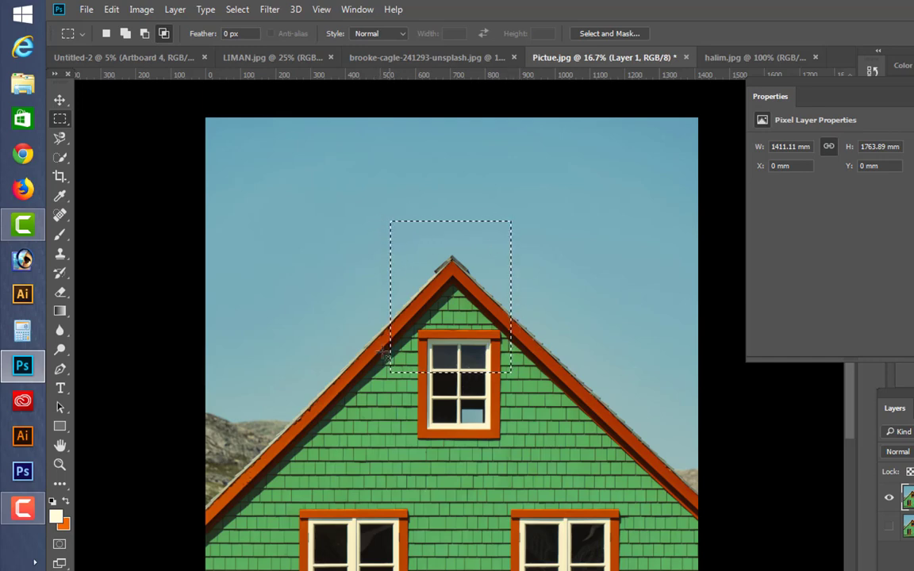
{"action": "left_click", "coordinate": [406, 228]}
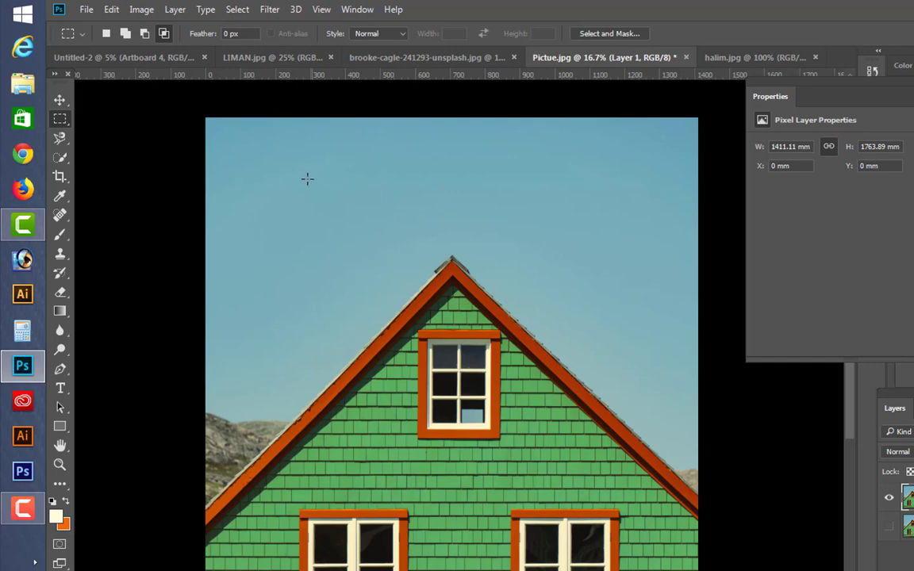
{"action": "left_click_drag", "start_coordinate": [305, 159], "coordinate": [383, 264]}
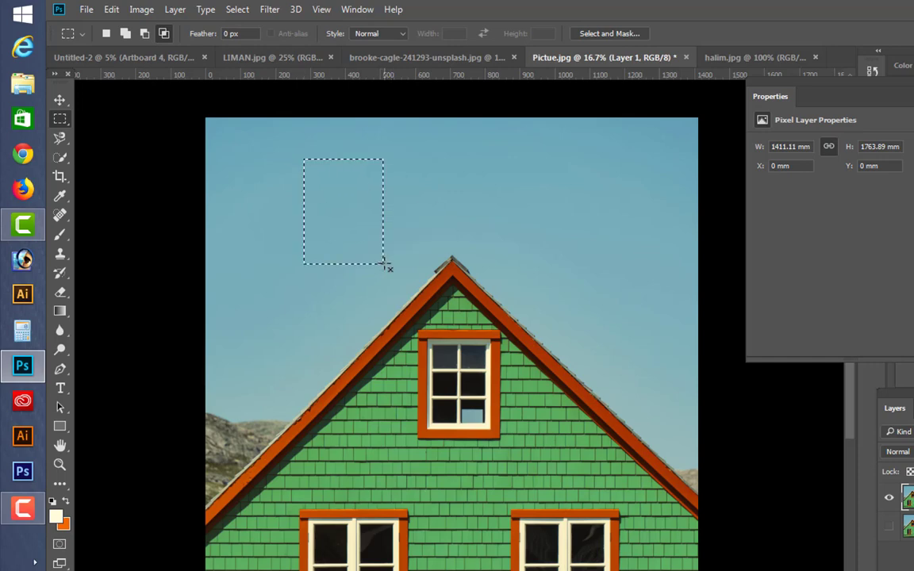
Copy the selected sky patch, then select Artboard 2 in Untitled-2.
{"action": "left_click", "coordinate": [112, 10]}
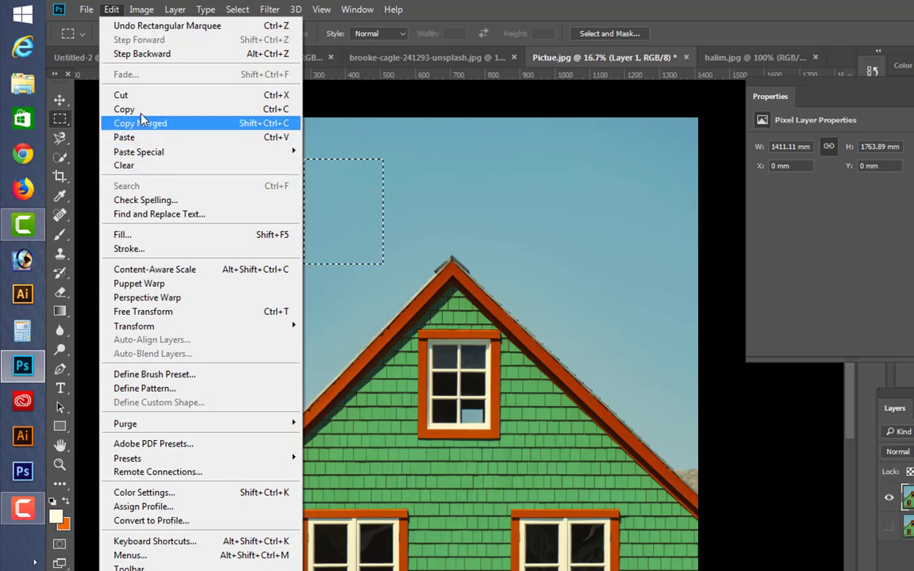
{"action": "left_click", "coordinate": [126, 106]}
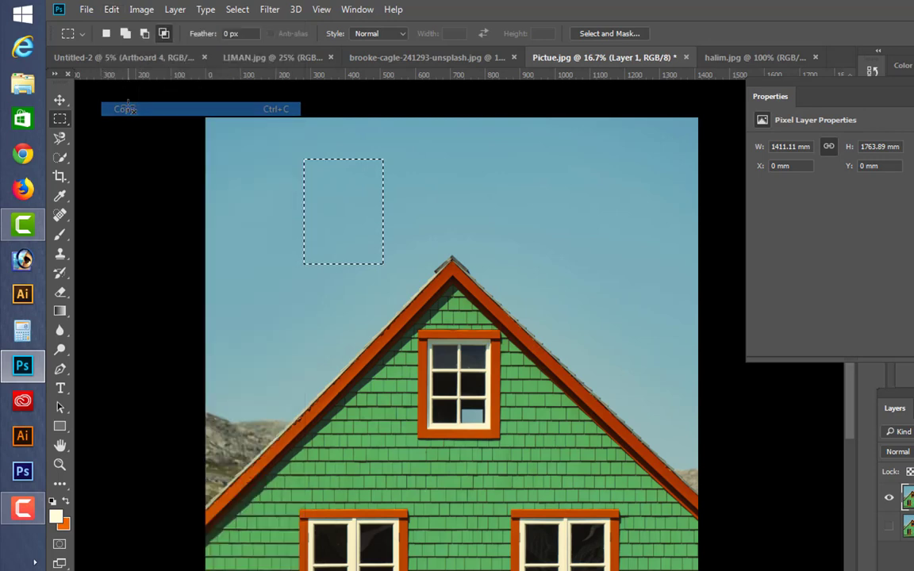
{"action": "left_click", "coordinate": [143, 57]}
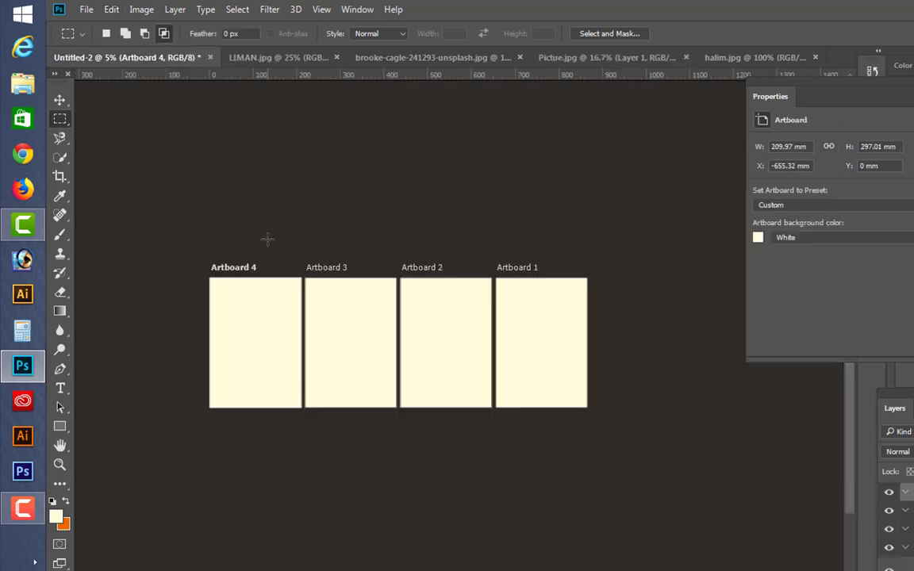
{"action": "key", "text": "ctrl+plus"}
{"action": "key", "text": "ctrl+plus"}
{"action": "key", "text": "ctrl+plus"}
{"action": "key", "text": "ctrl+plus"}
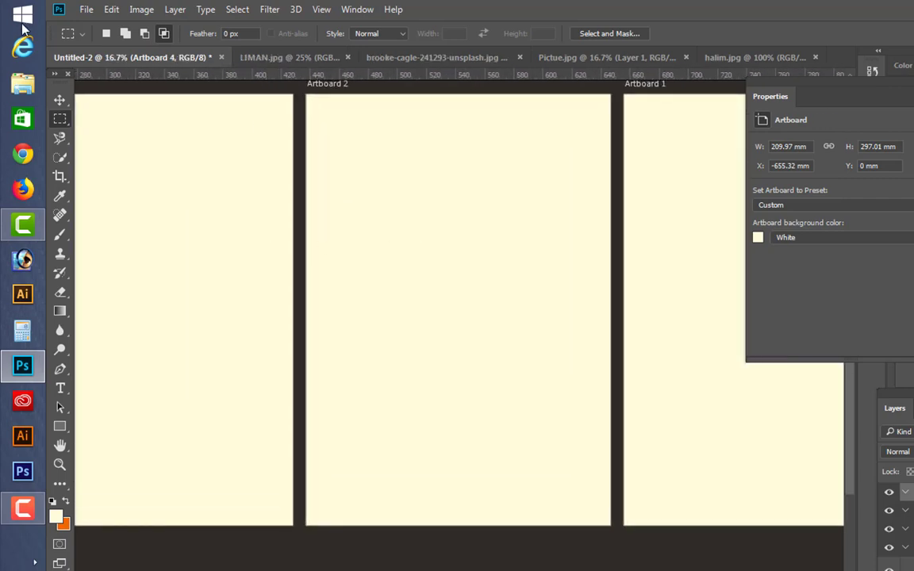
{"action": "left_click", "coordinate": [59, 100]}
{"action": "left_click", "coordinate": [413, 200]}
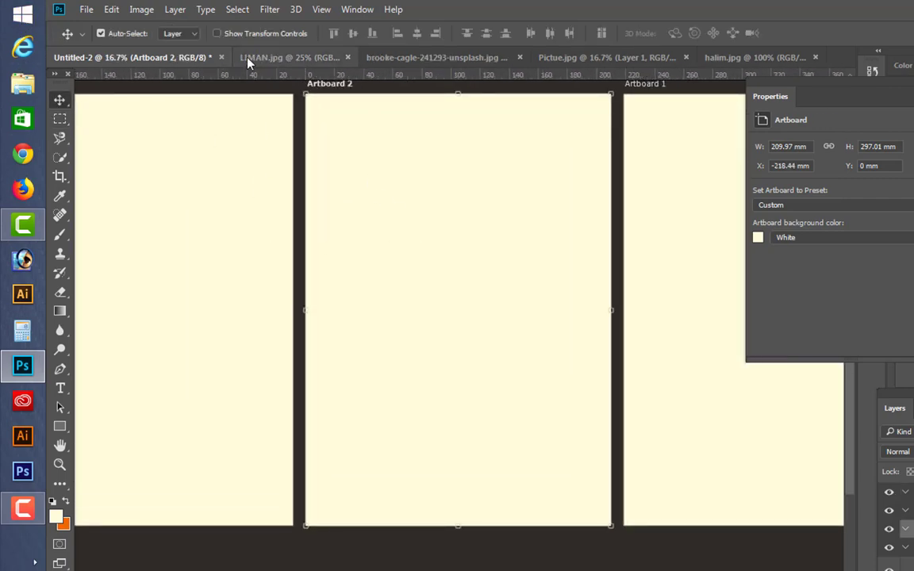
Create a new A4 (210 × 297 mm) document, paste the sky patch, and move it left.
{"action": "key", "text": "ctrl+n"}
{"action": "left_click", "coordinate": [314, 252]}
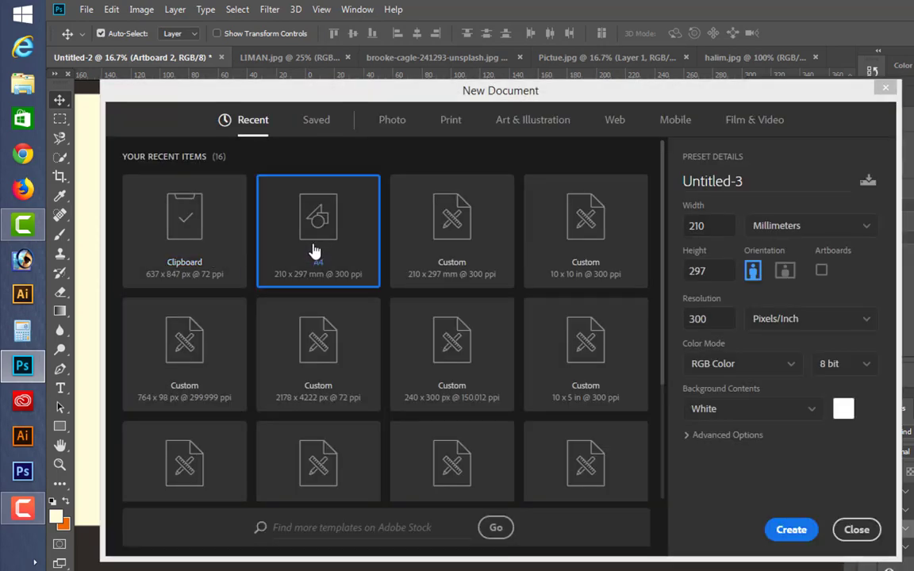
{"action": "double_click", "coordinate": [315, 251]}
{"action": "key", "text": "ctrl+plus"}
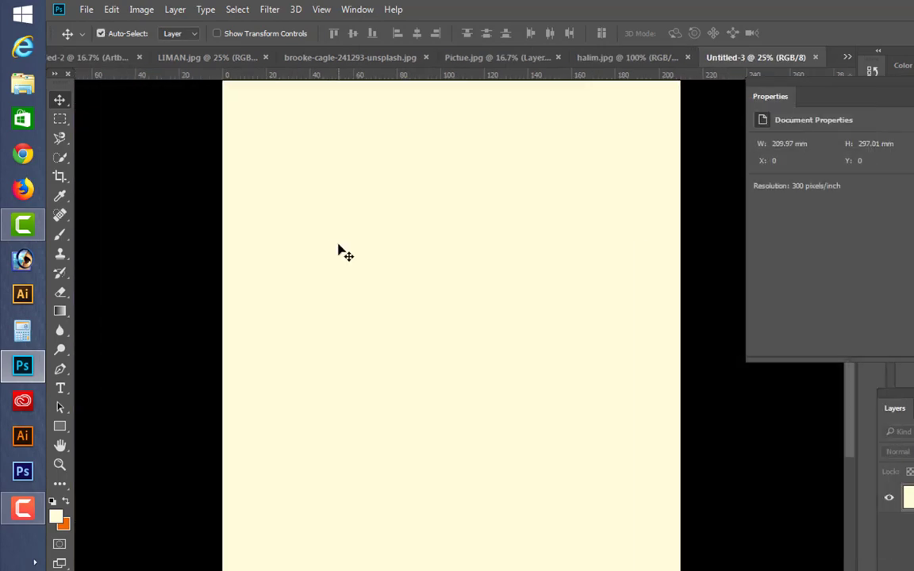
{"action": "key", "text": "ctrl+v"}
{"action": "key", "text": "ctrl+plus"}
{"action": "key", "text": "ctrl+plus"}
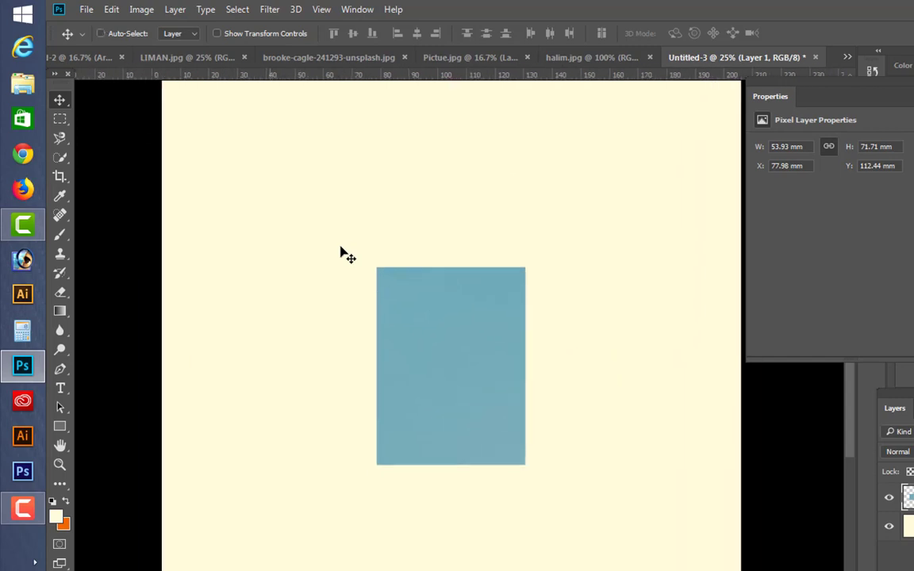
{"action": "left_click_drag", "start_coordinate": [379, 279], "coordinate": [196, 273]}
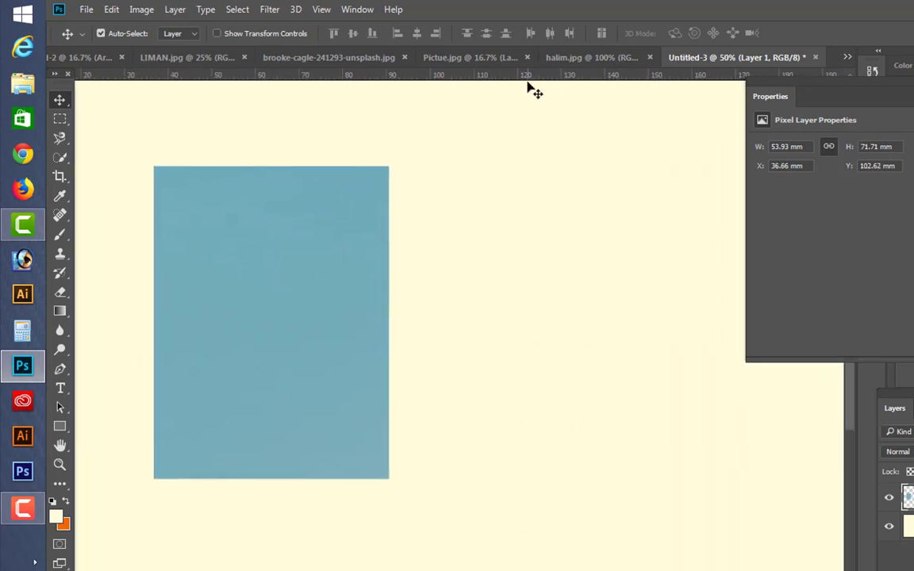
On Picture.jpg, set a 10 px feather and select a tall sky patch above the roof.
{"action": "left_click", "coordinate": [446, 64]}
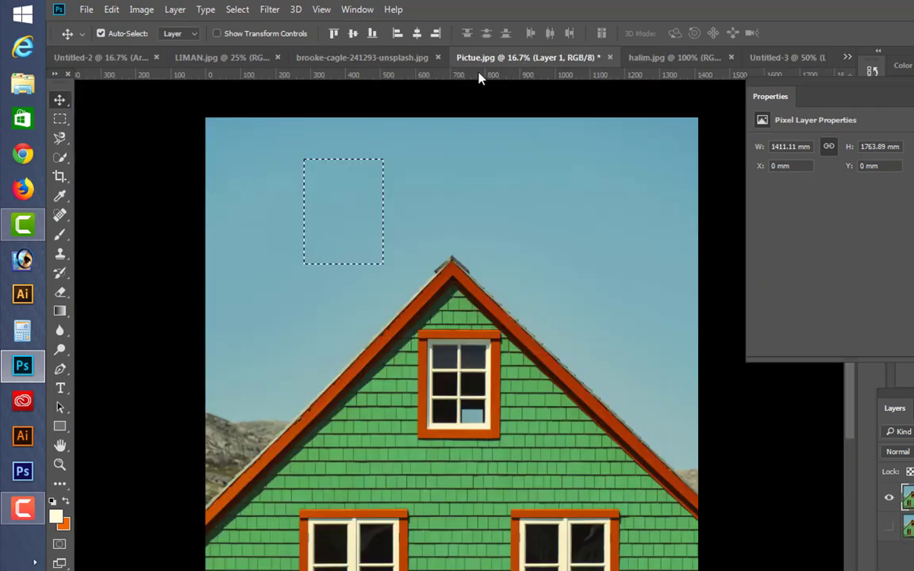
{"action": "key", "text": "ctrl+d"}
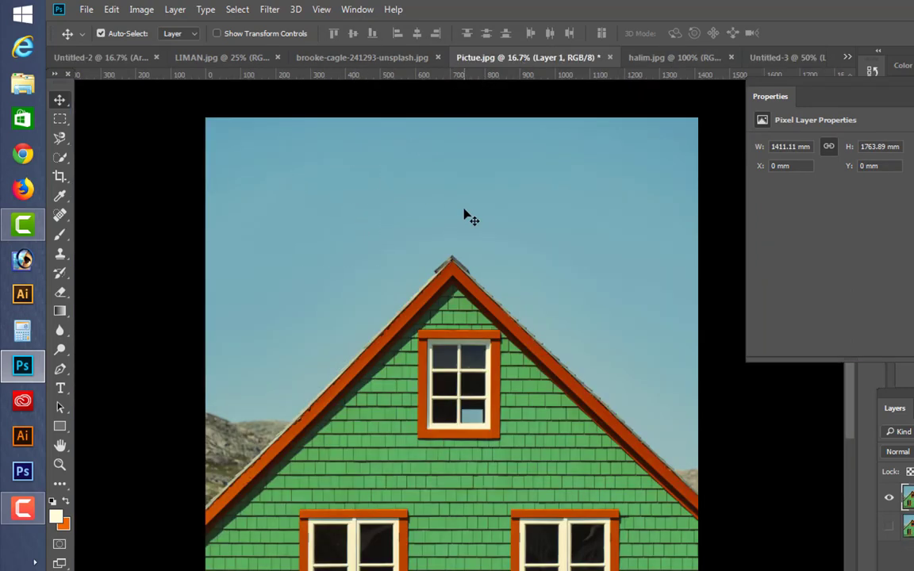
{"action": "key", "text": "m"}
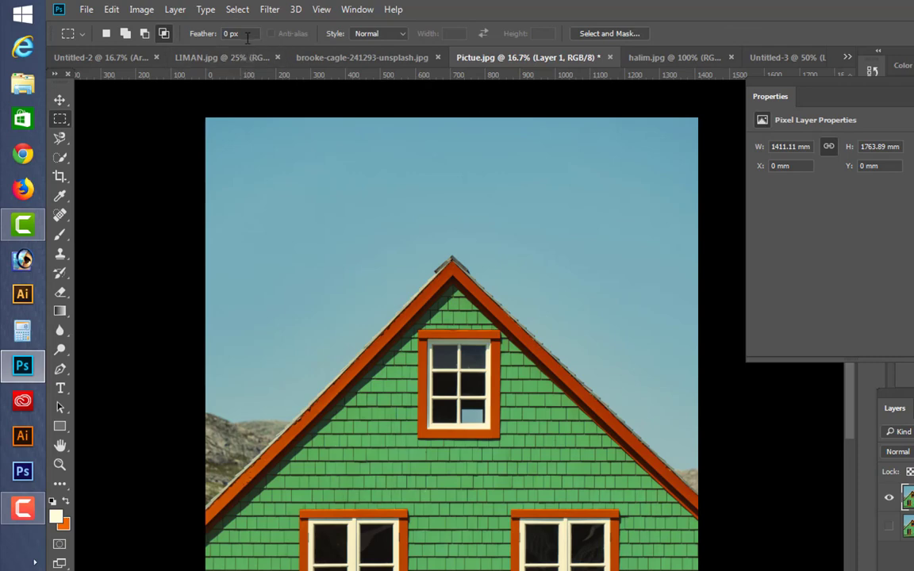
{"action": "left_click", "coordinate": [193, 31]}
{"action": "left_click_drag", "start_coordinate": [261, 192], "coordinate": [336, 288]}
{"action": "left_click", "coordinate": [279, 188]}
{"action": "left_click_drag", "start_coordinate": [280, 188], "coordinate": [367, 321]}
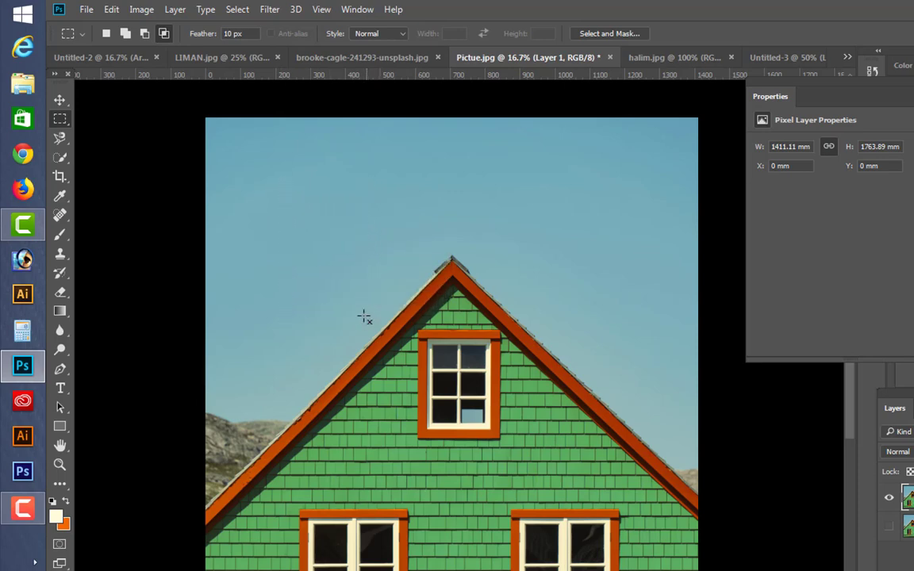
Copy the feathered sky and paste it into Untitled-3 as Layer 2.
{"action": "left_click", "coordinate": [112, 10]}
{"action": "left_click", "coordinate": [127, 107]}
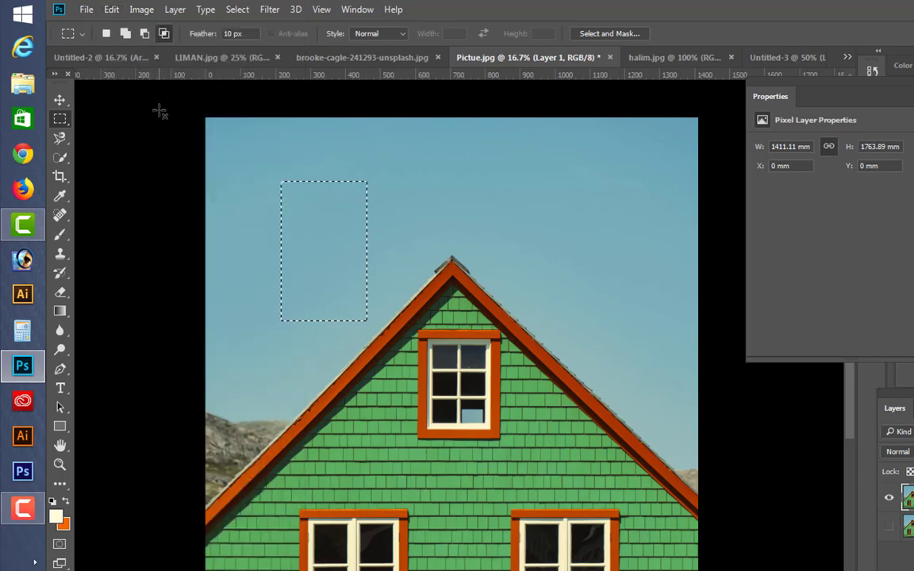
{"action": "left_click", "coordinate": [72, 57]}
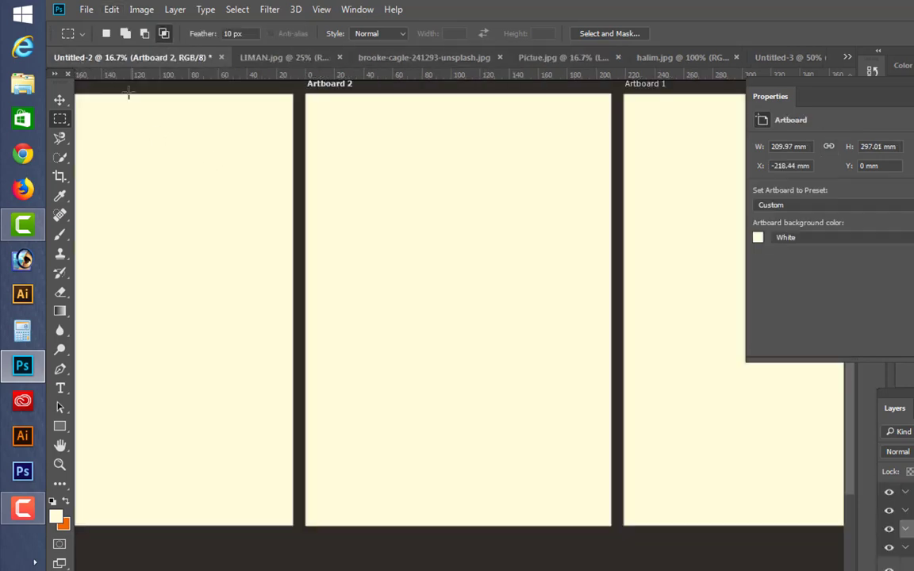
{"action": "left_click", "coordinate": [785, 58]}
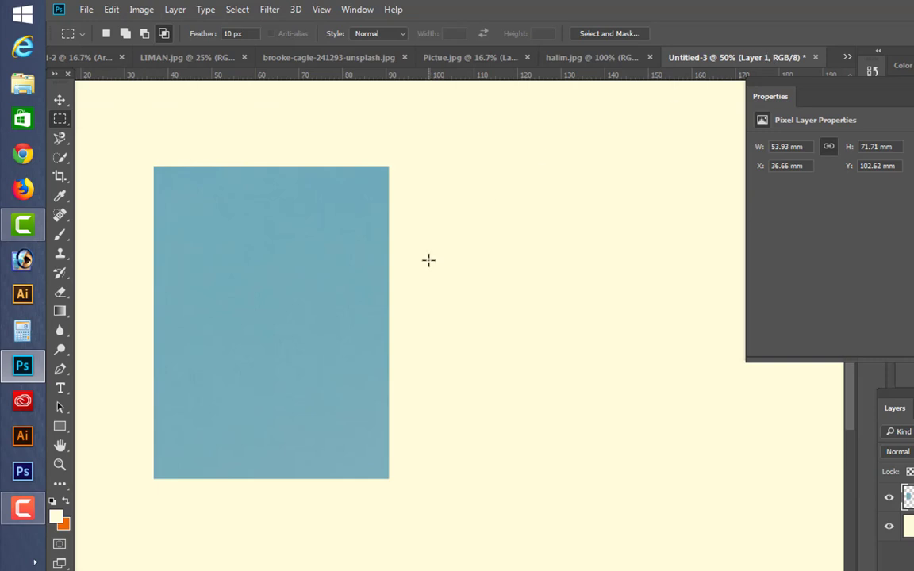
{"action": "key", "text": "ctrl+v"}
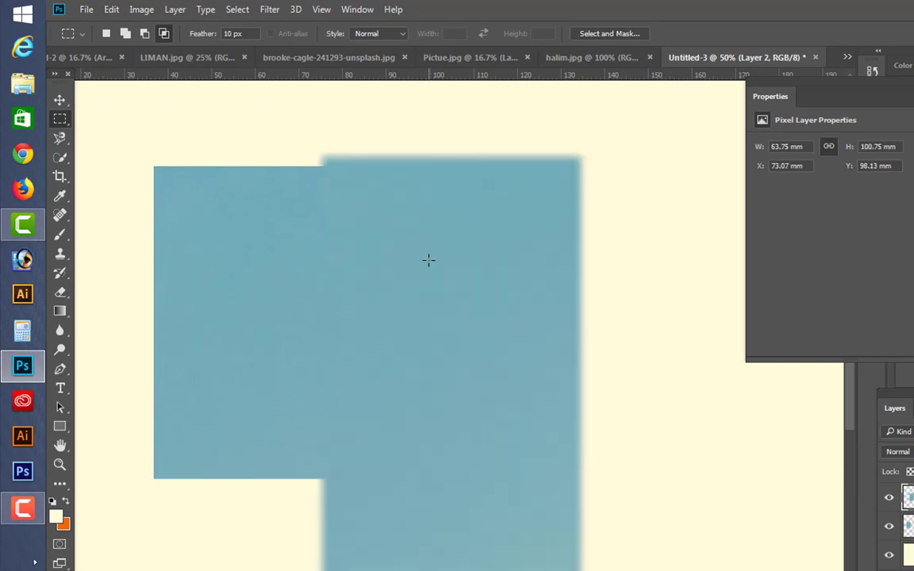
Position the soft-edged patch beside the first, check the gap, and return to Picture.jpg.
{"action": "key", "text": "v"}
{"action": "left_click_drag", "start_coordinate": [377, 361], "coordinate": [473, 318]}
{"action": "key", "text": "ctrl"}
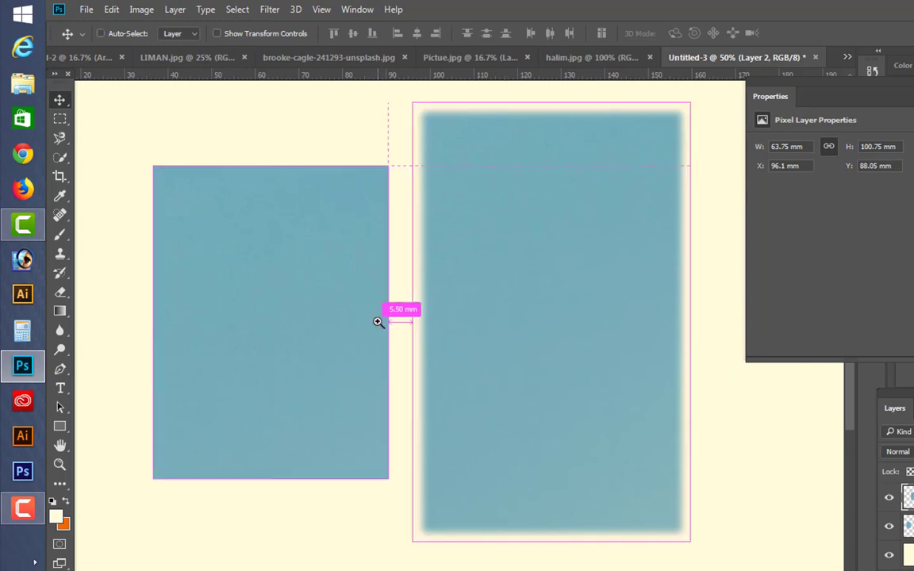
{"action": "left_click_drag", "start_coordinate": [377, 322], "coordinate": [512, 432]}
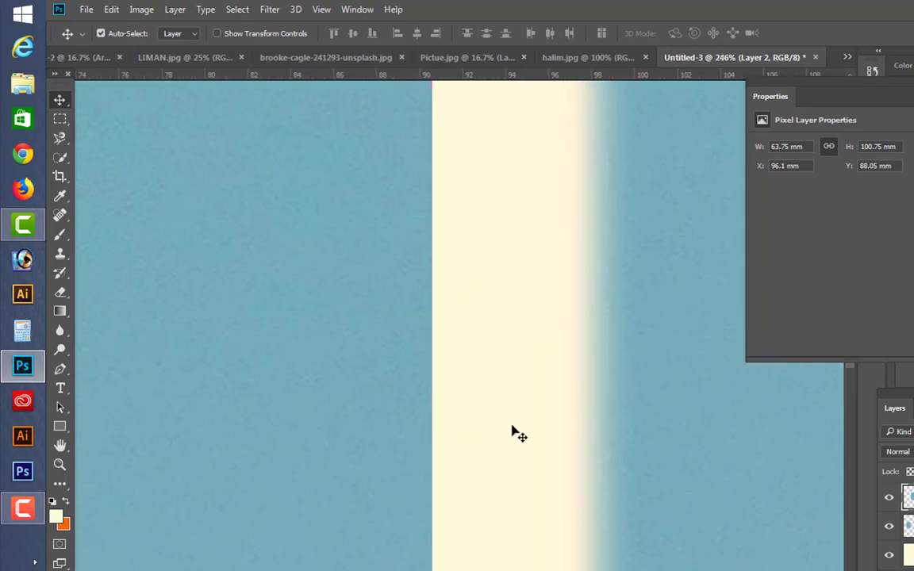
{"action": "scroll", "coordinate": [555, 404], "scroll_direction": "right", "scroll_amount": 1}
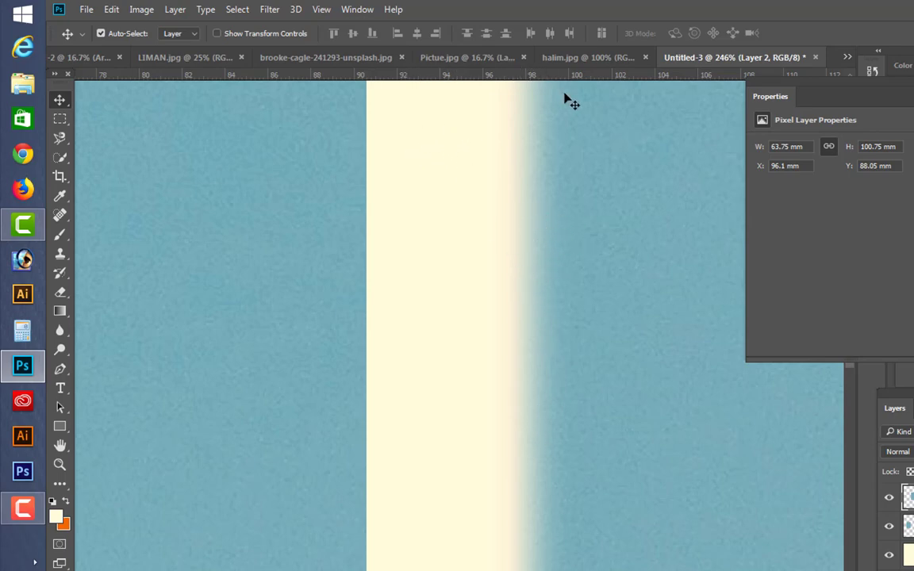
{"action": "left_click", "coordinate": [476, 58]}
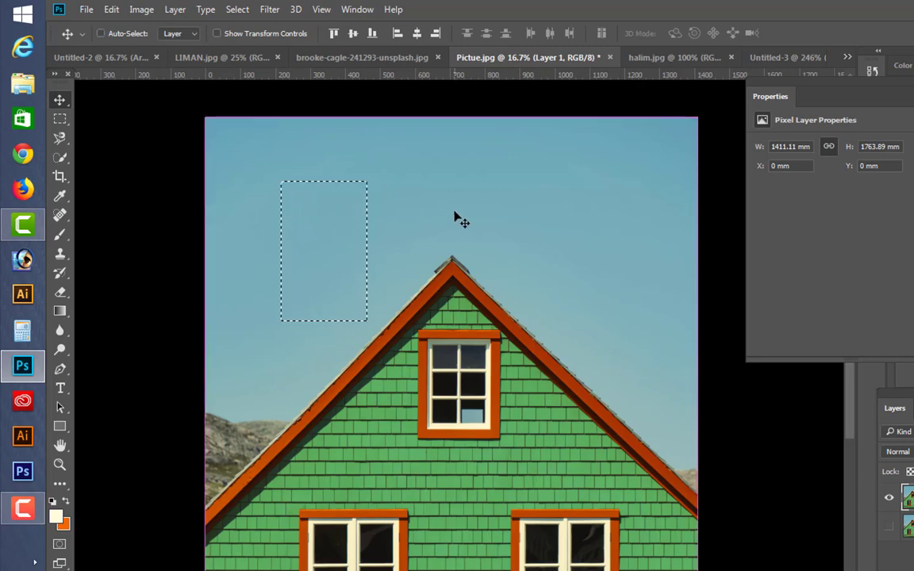
Deselect the sky, then close Untitled-2 without saving.
{"action": "key", "text": "ctrl+d"}
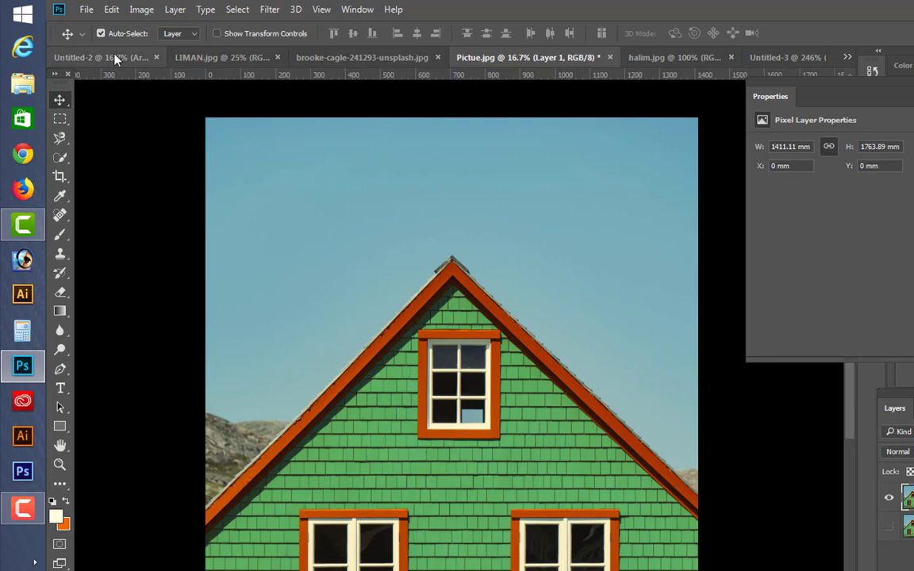
{"action": "left_click", "coordinate": [144, 59]}
{"action": "left_click", "coordinate": [221, 57]}
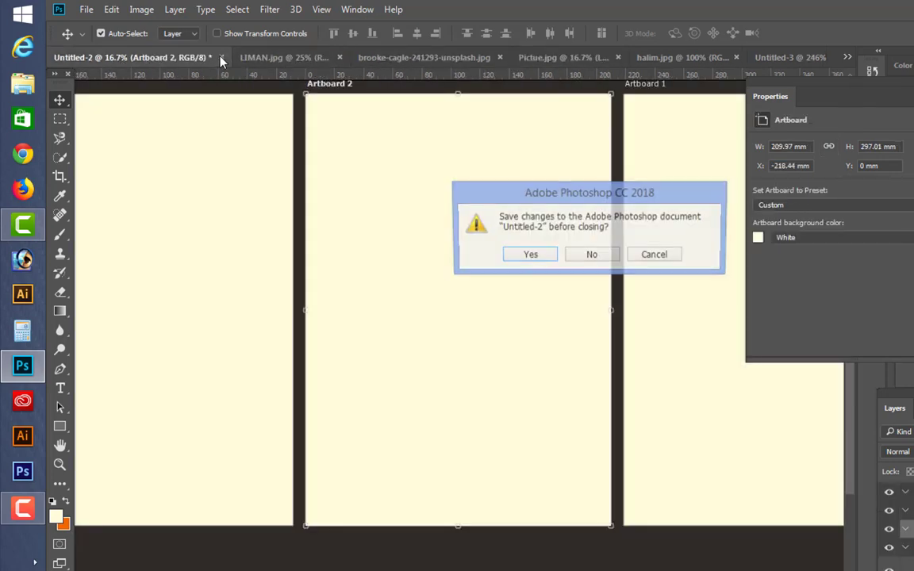
{"action": "left_click", "coordinate": [588, 253]}
Look through the other open documents, then return to Picture.jpg.
{"action": "left_click", "coordinate": [270, 54]}
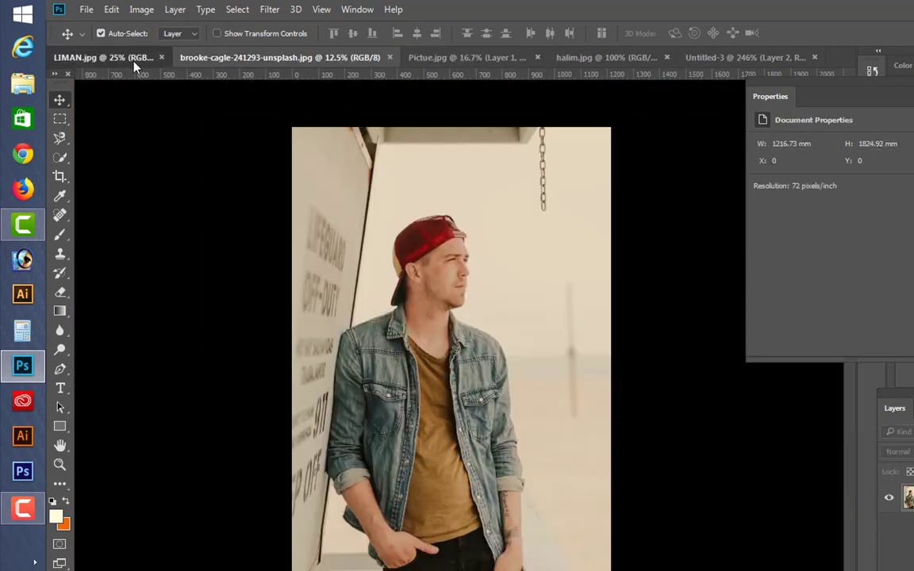
{"action": "left_click", "coordinate": [120, 54]}
{"action": "left_click", "coordinate": [218, 54]}
{"action": "left_click", "coordinate": [726, 57]}
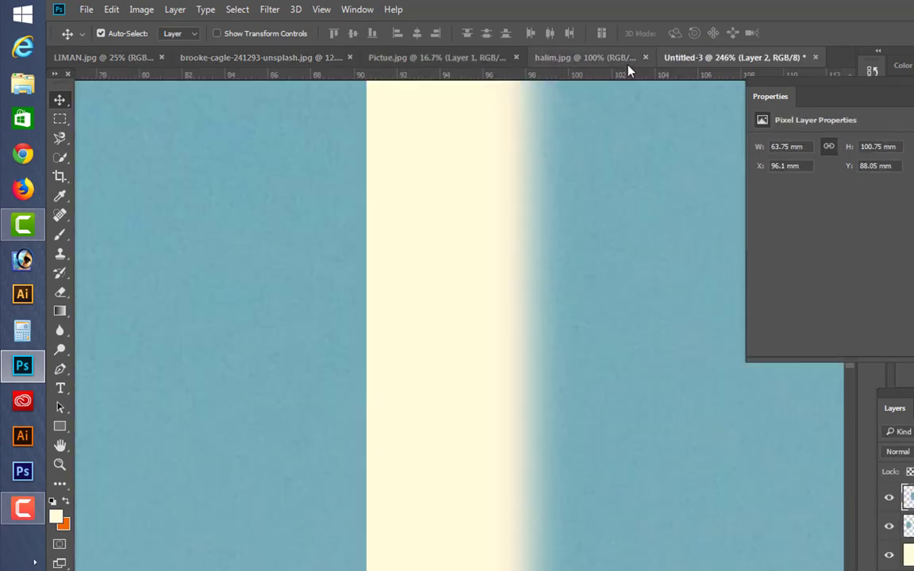
{"action": "left_click", "coordinate": [553, 58]}
{"action": "left_click", "coordinate": [448, 57]}
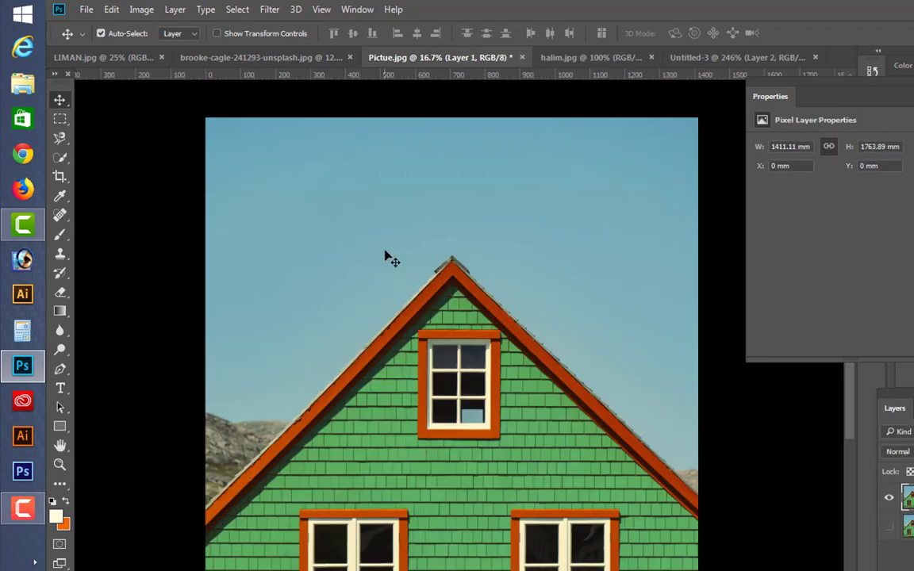
{"action": "left_click", "coordinate": [60, 119]}
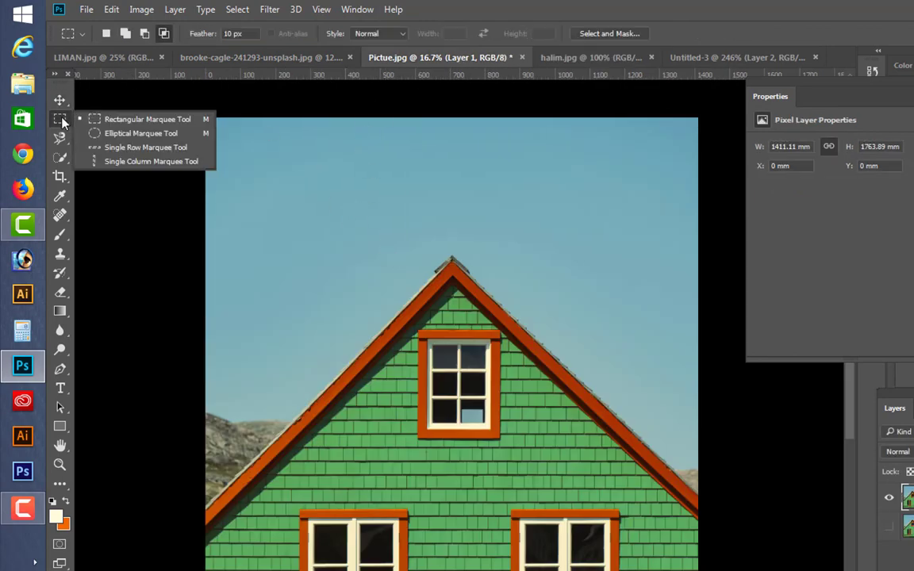
Keep the Rectangular Marquee and draw, then clear, a quick test selection on the sky.
{"action": "left_click", "coordinate": [122, 121]}
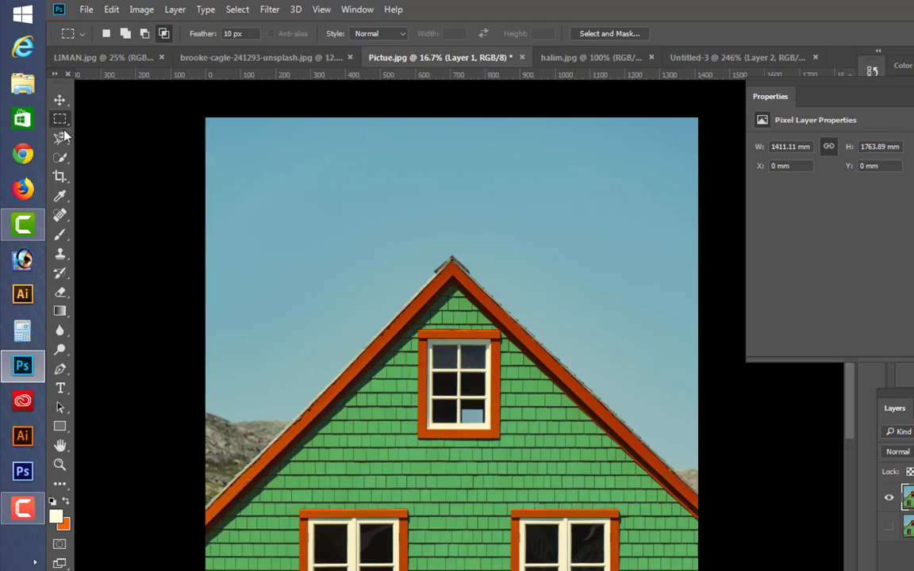
{"action": "right_click", "coordinate": [64, 123]}
{"action": "left_click", "coordinate": [107, 122]}
{"action": "left_click_drag", "start_coordinate": [299, 186], "coordinate": [324, 225]}
{"action": "left_click", "coordinate": [343, 230]}
Draw a centre-out selection over the sky, clear it, and switch to the Elliptical Marquee Tool.
{"action": "left_click_drag", "start_coordinate": [390, 203], "coordinate": [455, 217]}
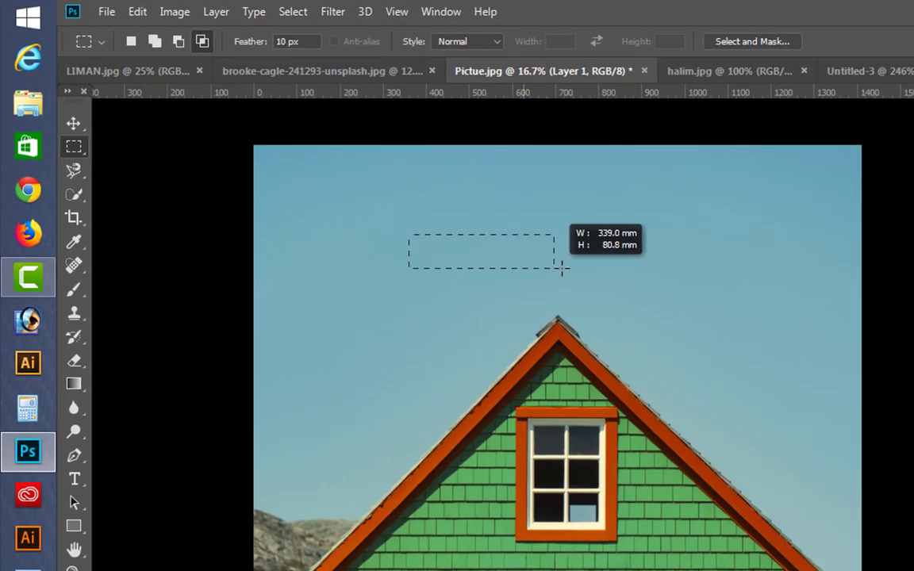
{"action": "left_click_drag", "start_coordinate": [560, 268], "coordinate": [513, 298]}
{"action": "left_click", "coordinate": [561, 279]}
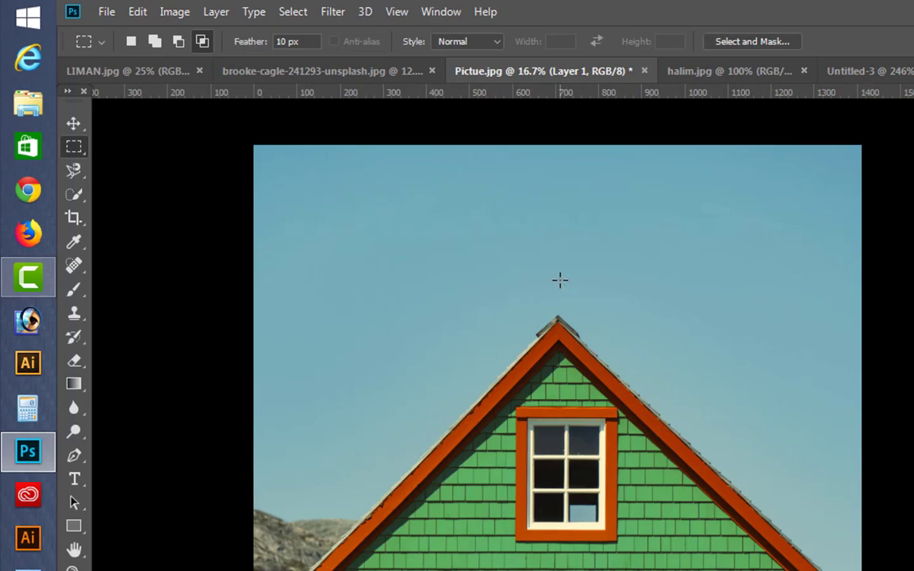
{"action": "right_click", "coordinate": [77, 150]}
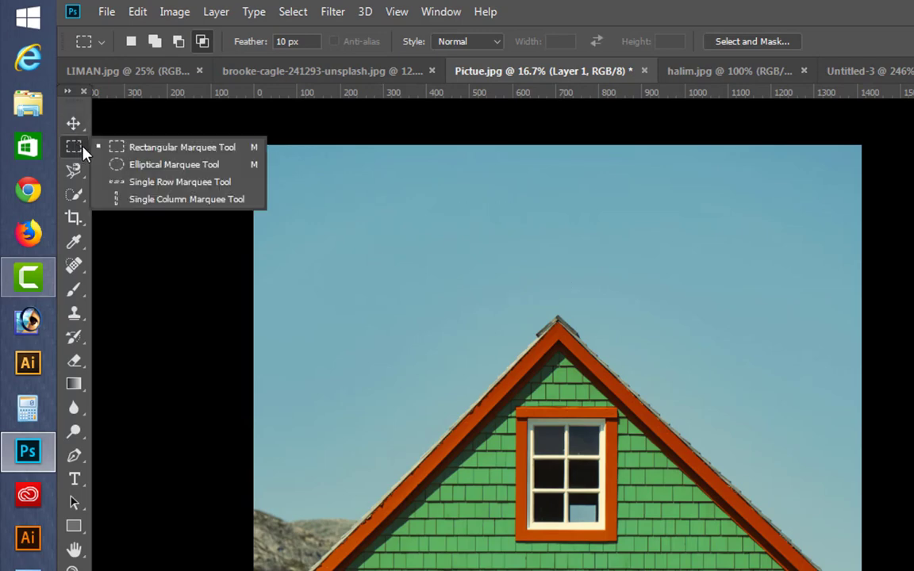
{"action": "left_click", "coordinate": [135, 164]}
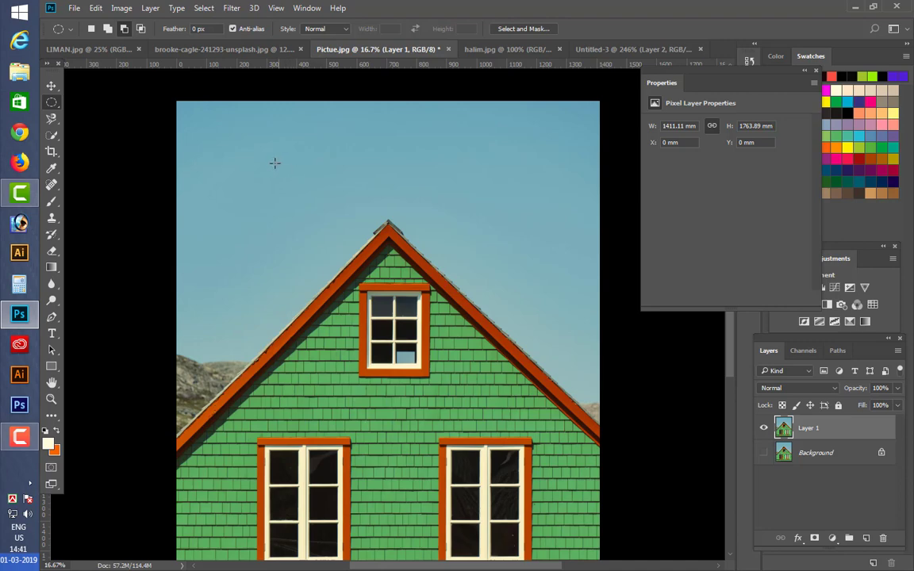
Select a small circle of blue sky above the house roof.
{"action": "left_click_drag", "start_coordinate": [275, 162], "coordinate": [511, 300]}
{"action": "left_click", "coordinate": [382, 273]}
{"action": "left_click_drag", "start_coordinate": [280, 170], "coordinate": [333, 225]}
{"action": "left_click", "coordinate": [273, 188]}
{"action": "left_click_drag", "start_coordinate": [267, 168], "coordinate": [318, 207]}
Copy the sky circle into a new A4 document, reposition it, and return to Picture.jpg.
{"action": "left_click", "coordinate": [95, 8]}
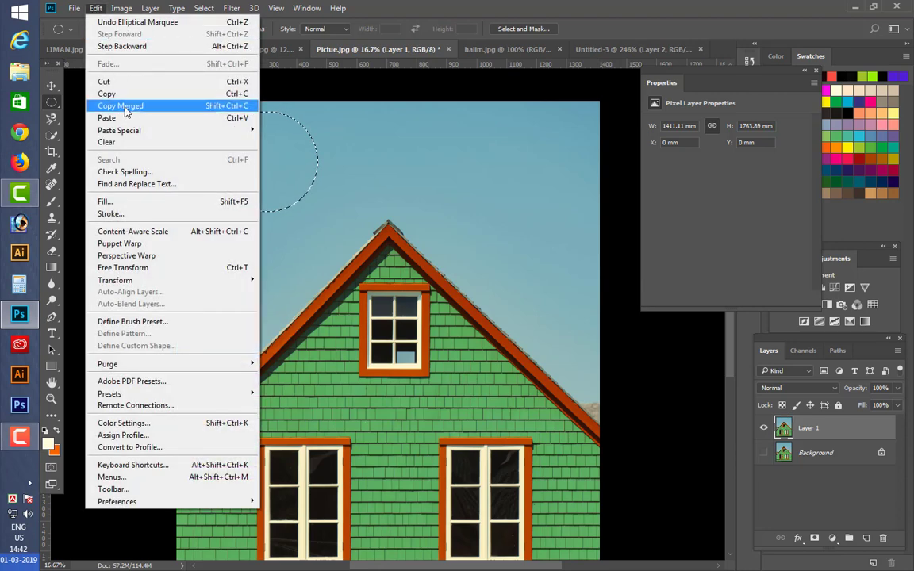
{"action": "left_click", "coordinate": [113, 96]}
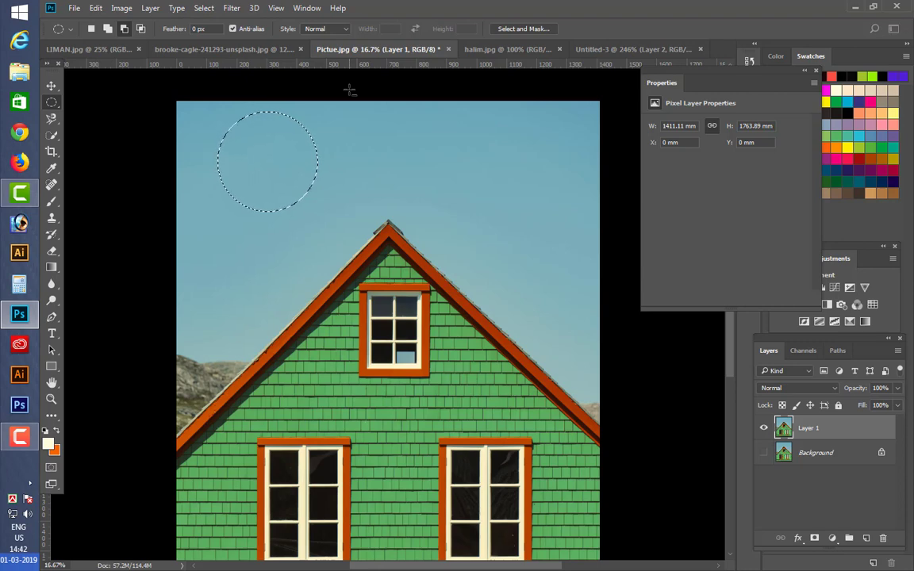
{"action": "key", "text": "ctrl+n"}
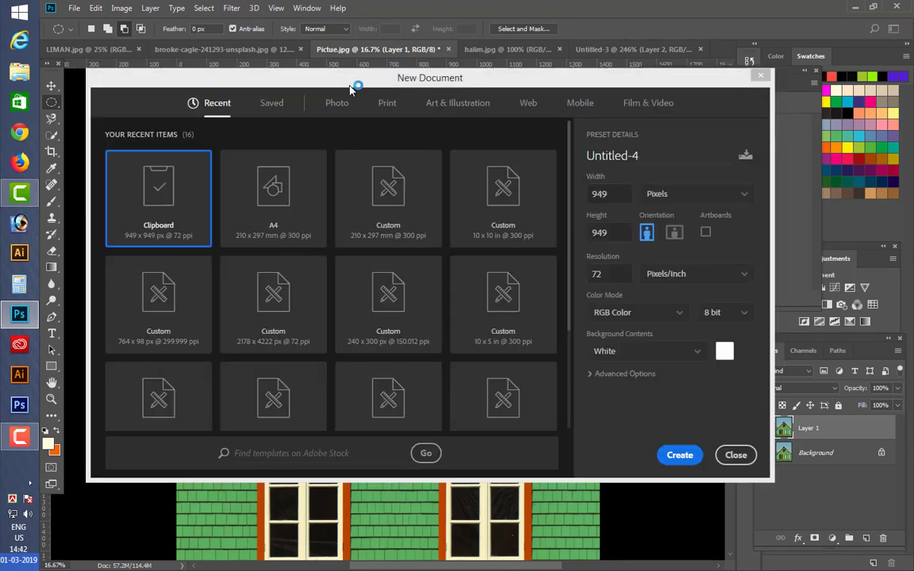
{"action": "double_click", "coordinate": [286, 203]}
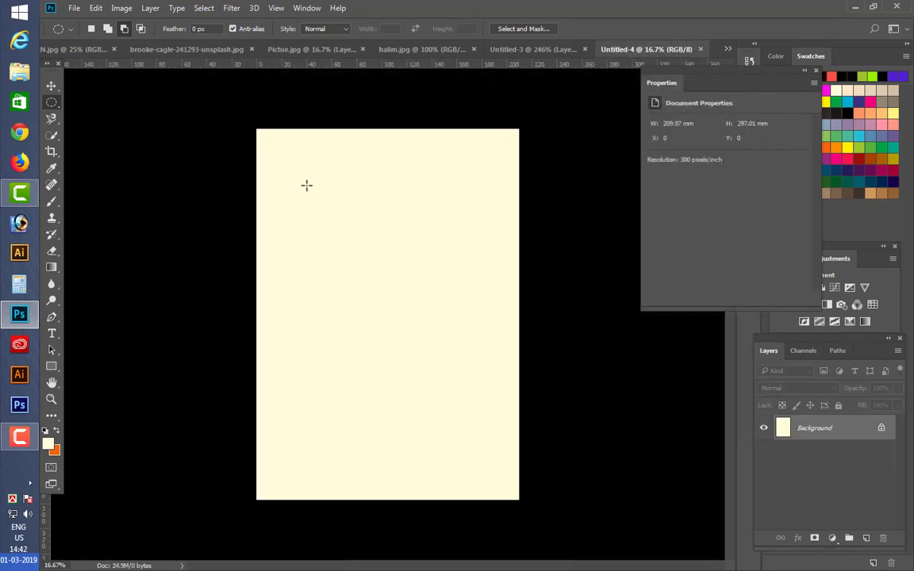
{"action": "key", "text": "ctrl+plus"}
{"action": "key", "text": "ctrl+v"}
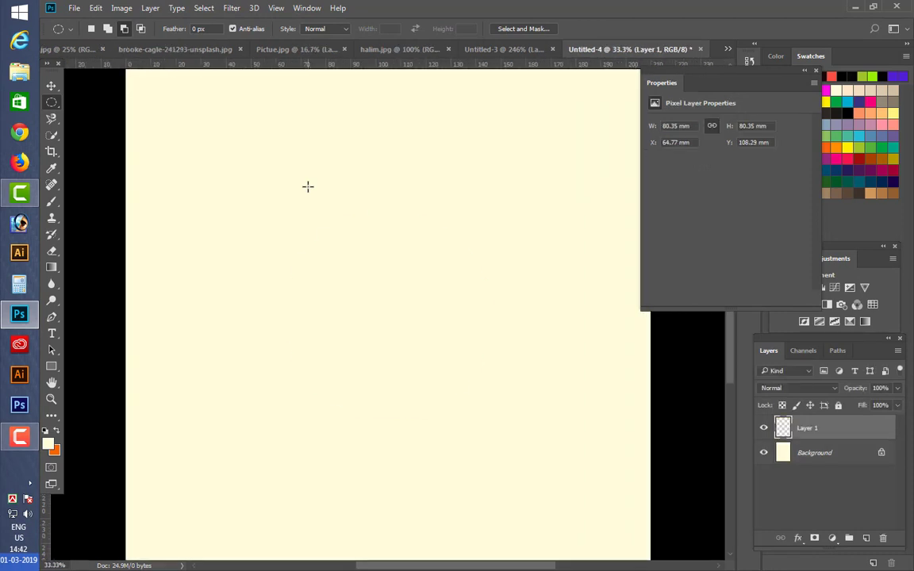
{"action": "key", "text": "v"}
{"action": "left_click_drag", "start_coordinate": [367, 306], "coordinate": [266, 285]}
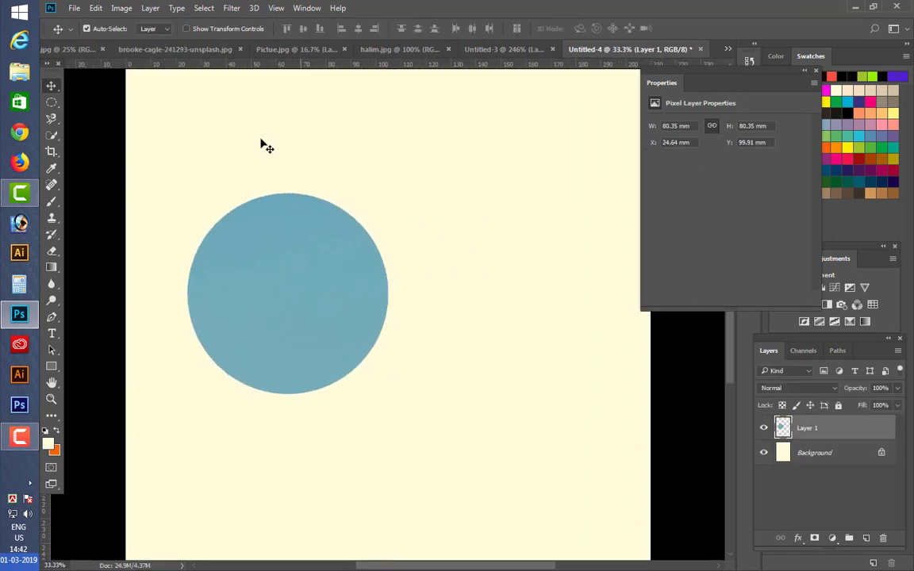
{"action": "left_click", "coordinate": [287, 49]}
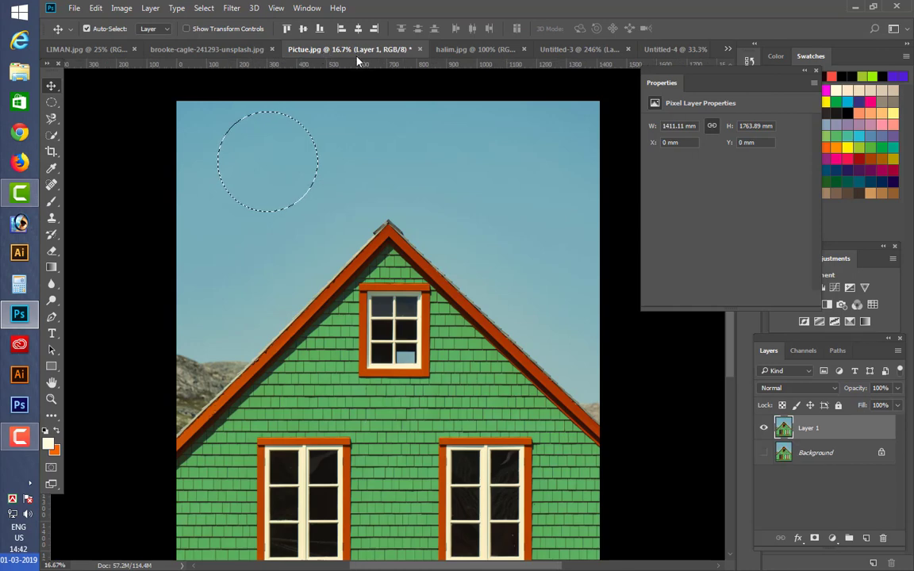
Select a new elliptical sky circle with Anti-alias turned off, then view Untitled-4.
{"action": "left_click_drag", "start_coordinate": [267, 133], "coordinate": [268, 165]}
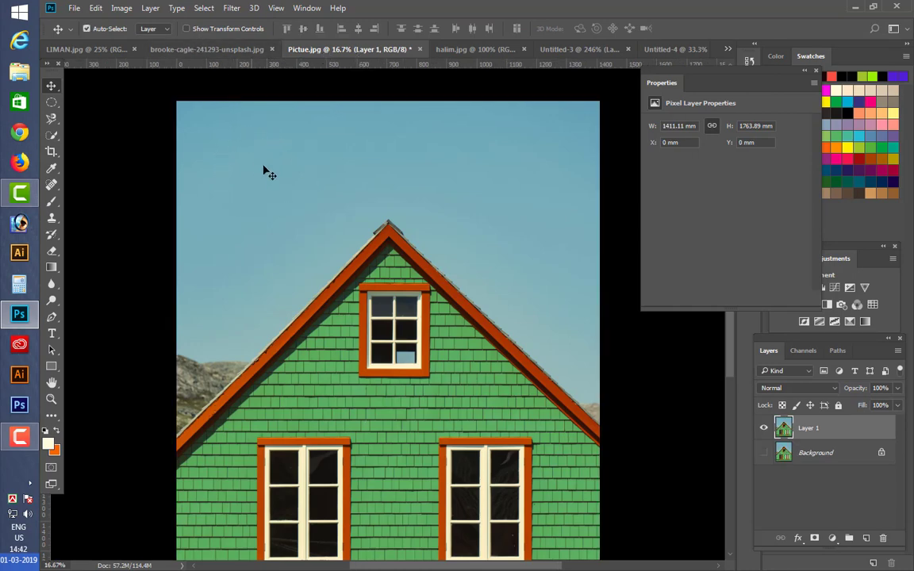
{"action": "left_click", "coordinate": [51, 103]}
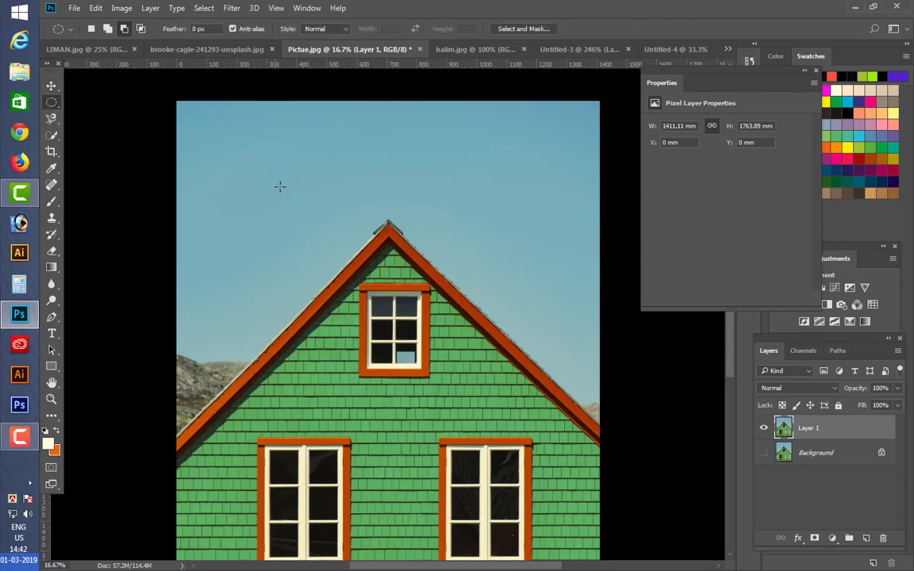
{"action": "mouse_move", "coordinate": [276, 176]}
{"action": "left_mouse_down"}
{"action": "mouse_move", "coordinate": [302, 218]}
{"action": "mouse_move", "coordinate": [306, 208]}
{"action": "left_mouse_up"}
{"action": "left_click_drag", "start_coordinate": [280, 188], "coordinate": [293, 227]}
{"action": "left_click", "coordinate": [233, 29]}
{"action": "left_click", "coordinate": [556, 49]}
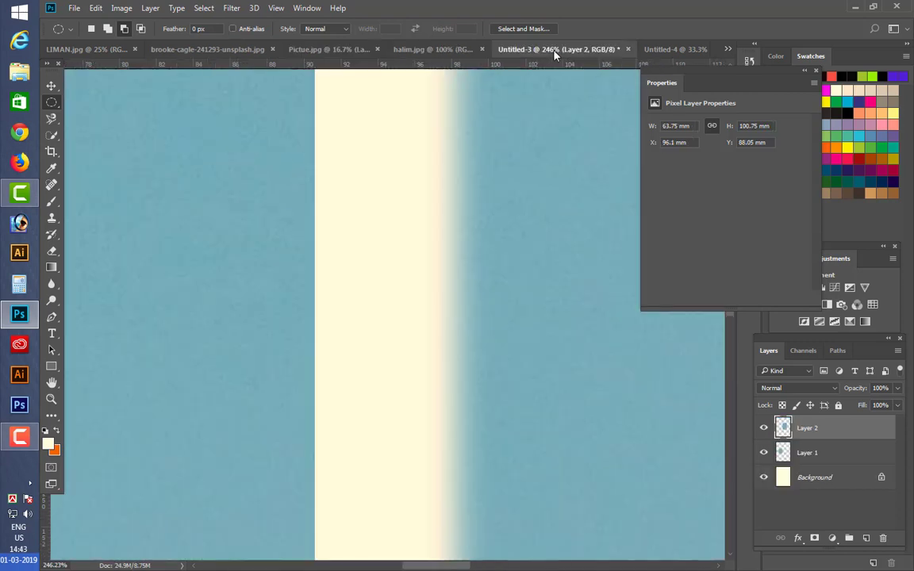
{"action": "left_click", "coordinate": [670, 49]}
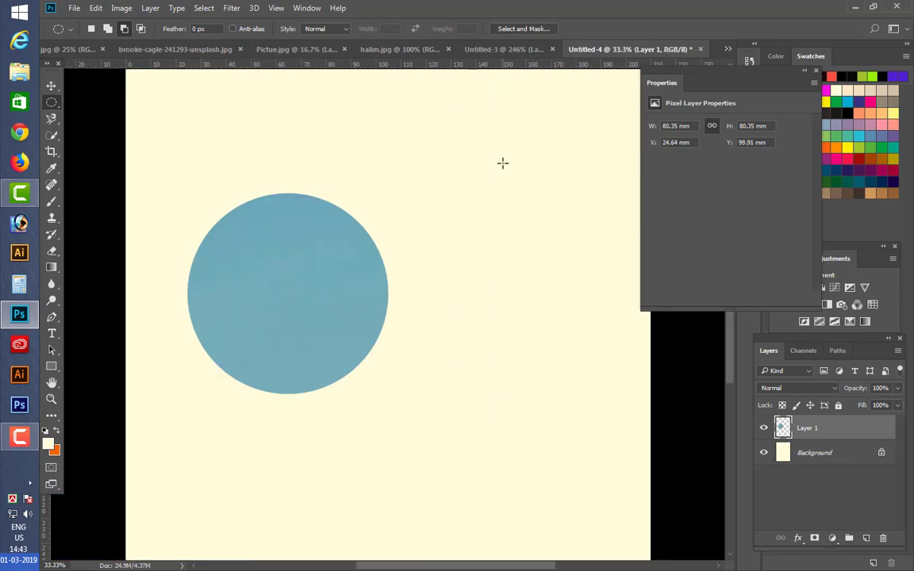
{"action": "key", "text": "ctrl+v"}
{"action": "key", "text": "v"}
{"action": "left_click_drag", "start_coordinate": [403, 302], "coordinate": [469, 307]}
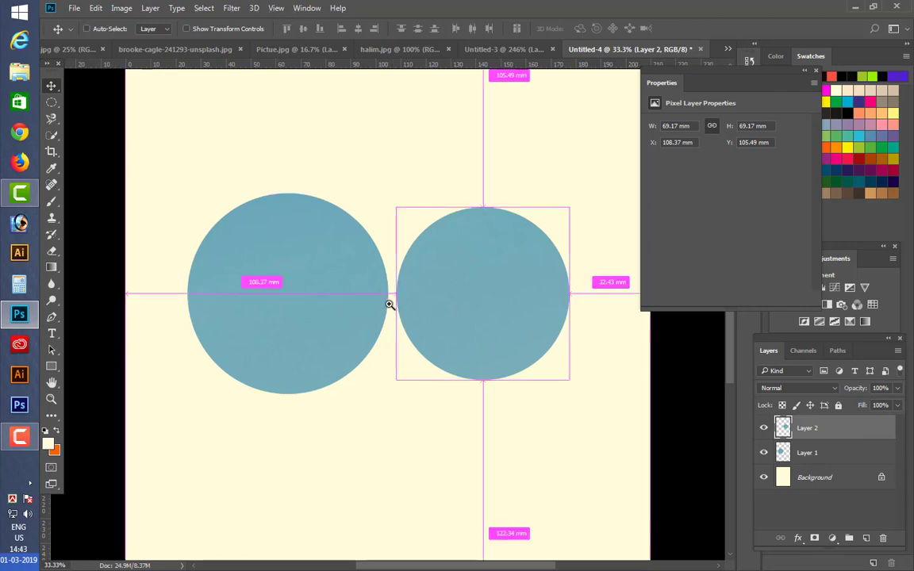
{"action": "left_click_drag", "start_coordinate": [394, 311], "coordinate": [457, 320]}
{"action": "left_click_drag", "start_coordinate": [584, 387], "coordinate": [361, 330]}
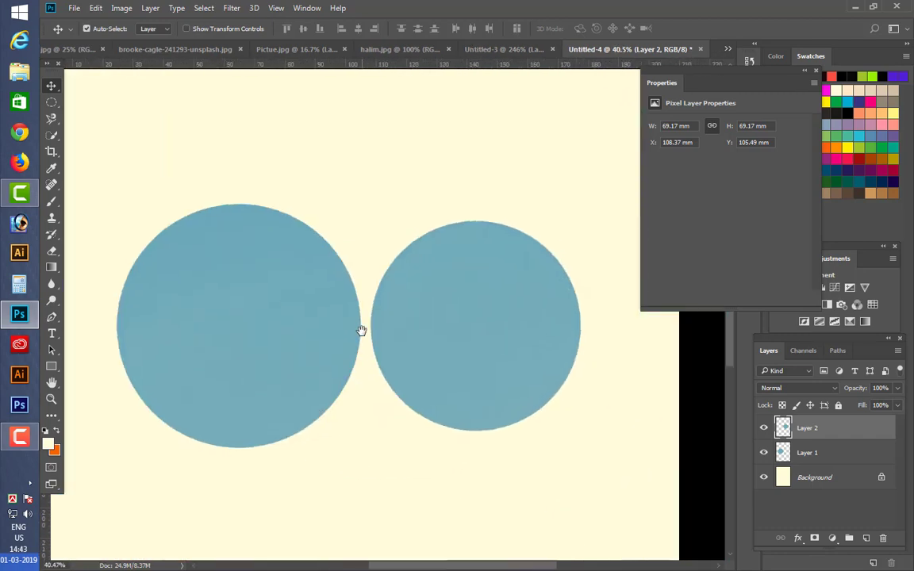
{"action": "key", "text": "Delete"}
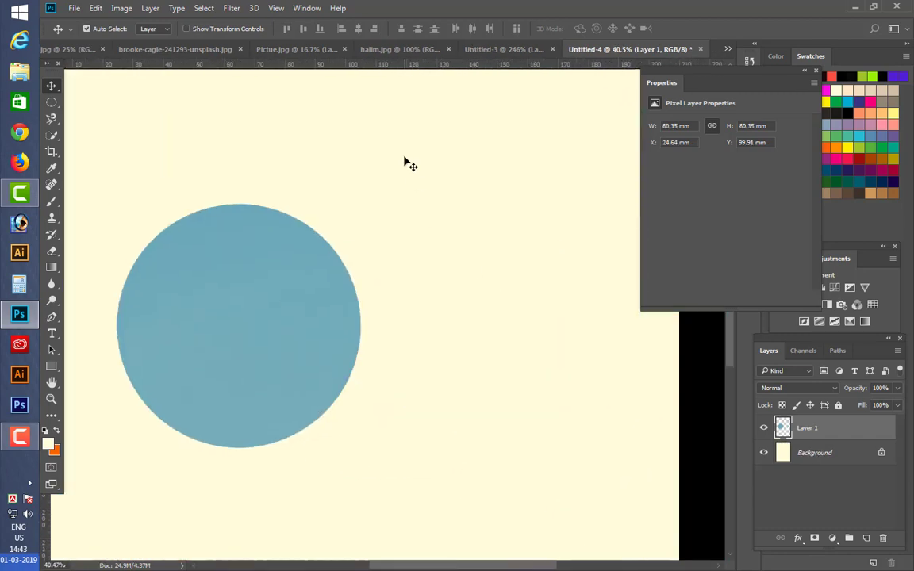
Clear the old selection on Picture.jpg and draw a fresh elliptical circle of sky.
{"action": "left_click", "coordinate": [205, 49]}
{"action": "left_click", "coordinate": [373, 49]}
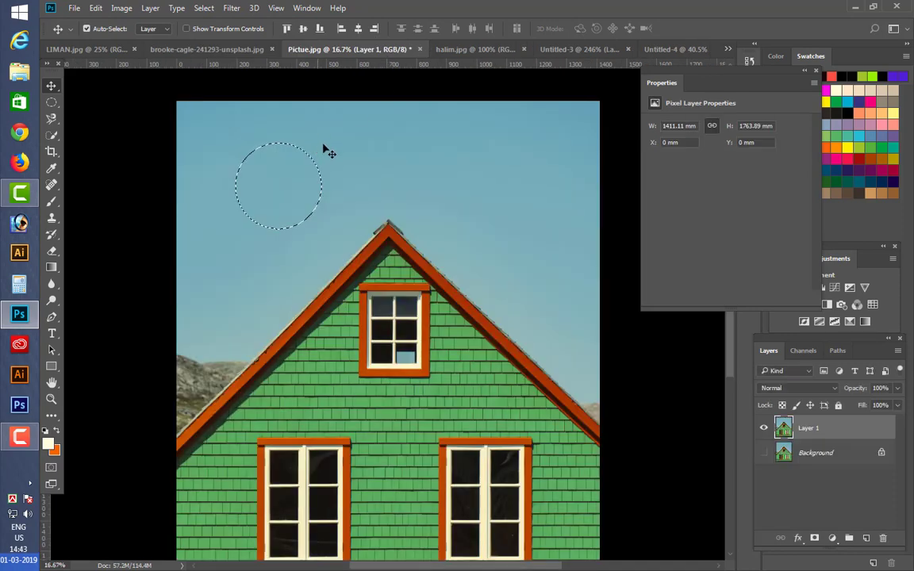
{"action": "key", "text": "ctrl+d"}
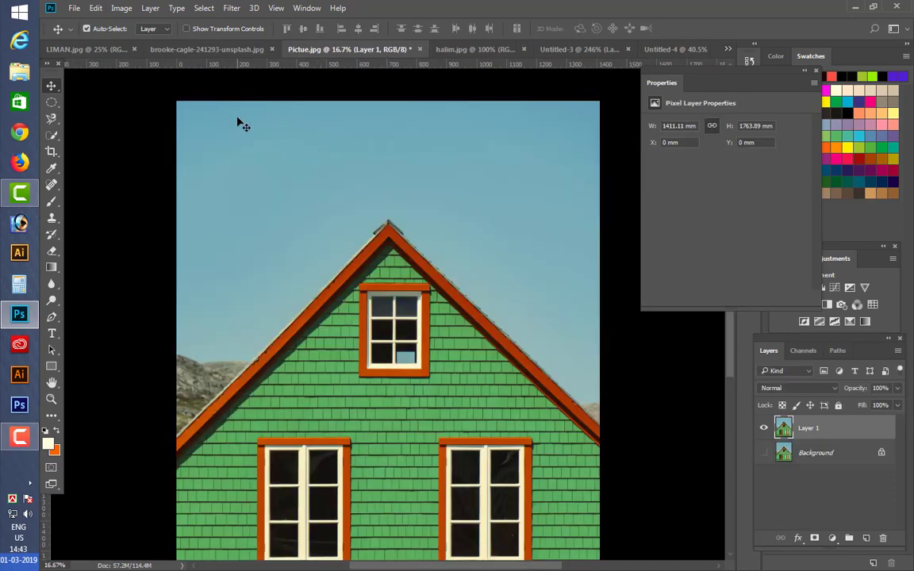
{"action": "left_click", "coordinate": [51, 103]}
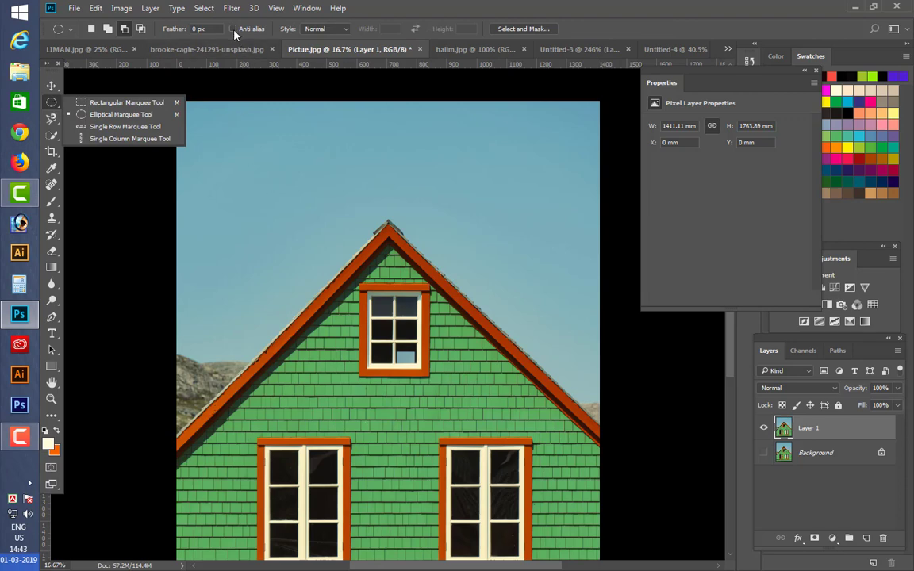
{"action": "left_click", "coordinate": [252, 161]}
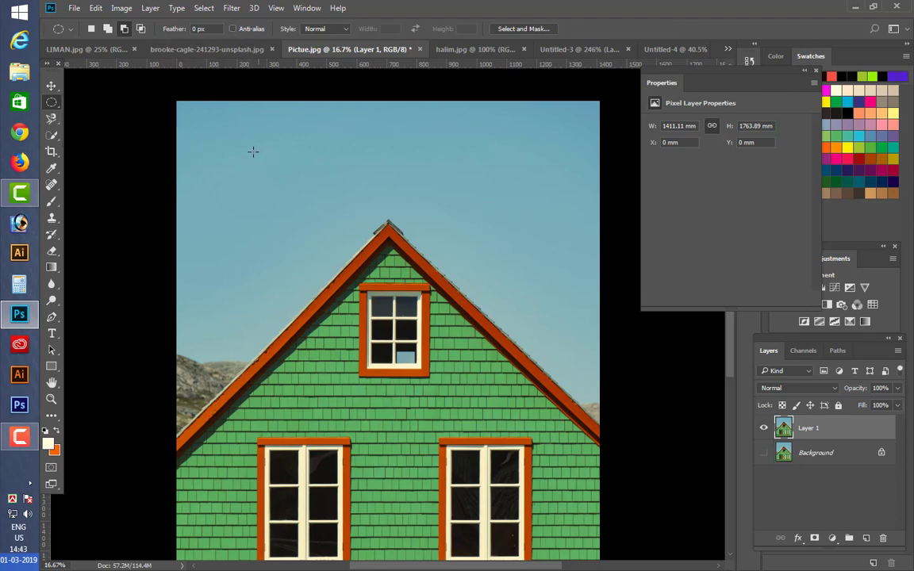
{"action": "left_click_drag", "start_coordinate": [253, 151], "coordinate": [325, 228]}
{"action": "left_click", "coordinate": [567, 49]}
Paste the new sky circle into Untitled-4 as Layer 2 and move it right of the first.
{"action": "left_click", "coordinate": [666, 50]}
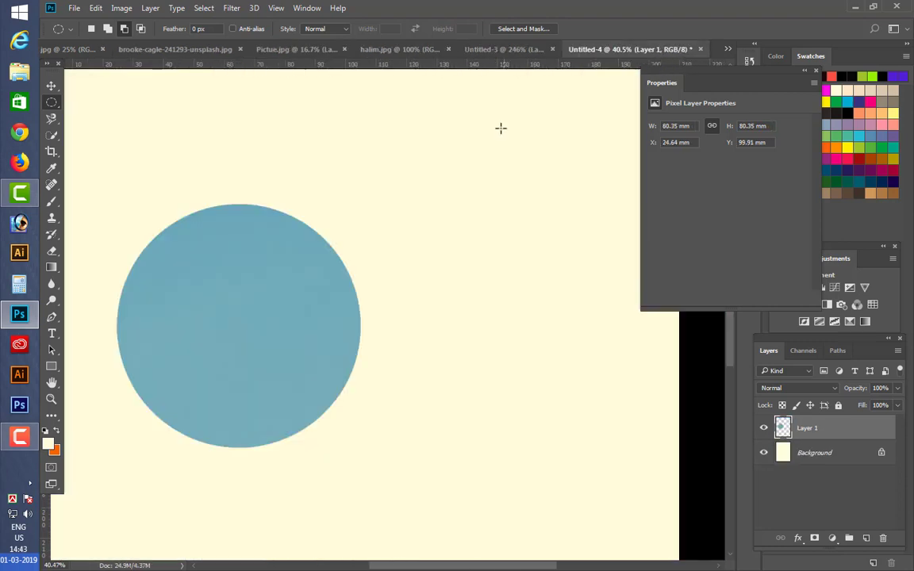
{"action": "key", "text": "ctrl+v"}
{"action": "key", "text": "v"}
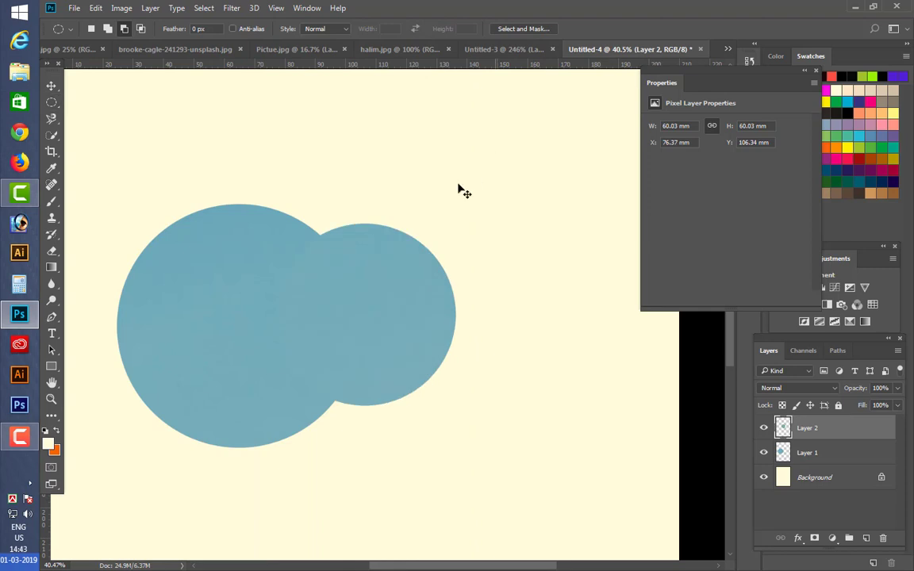
{"action": "left_click_drag", "start_coordinate": [349, 303], "coordinate": [465, 289]}
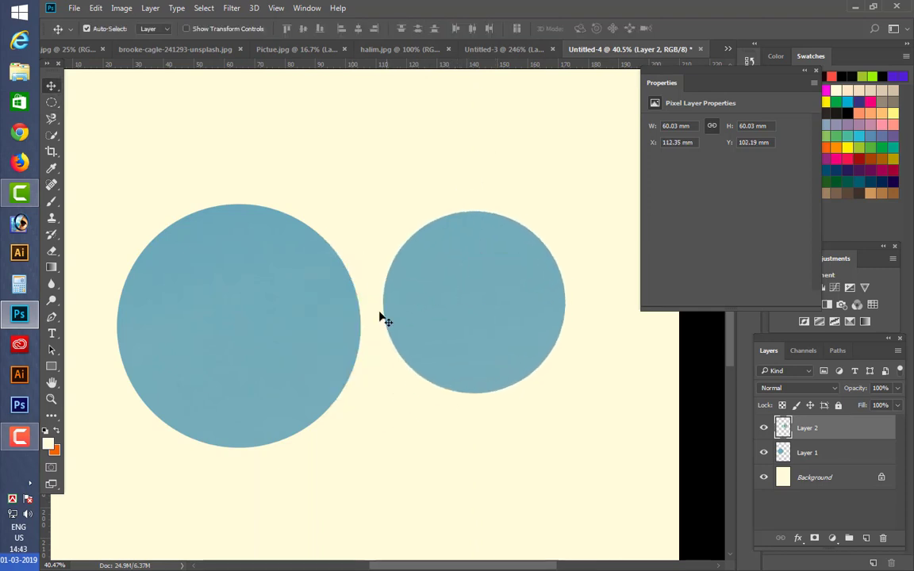
Zoom to 955% to inspect the gap and the circles' hard pixel edges.
{"action": "left_click_drag", "start_coordinate": [379, 316], "coordinate": [457, 387]}
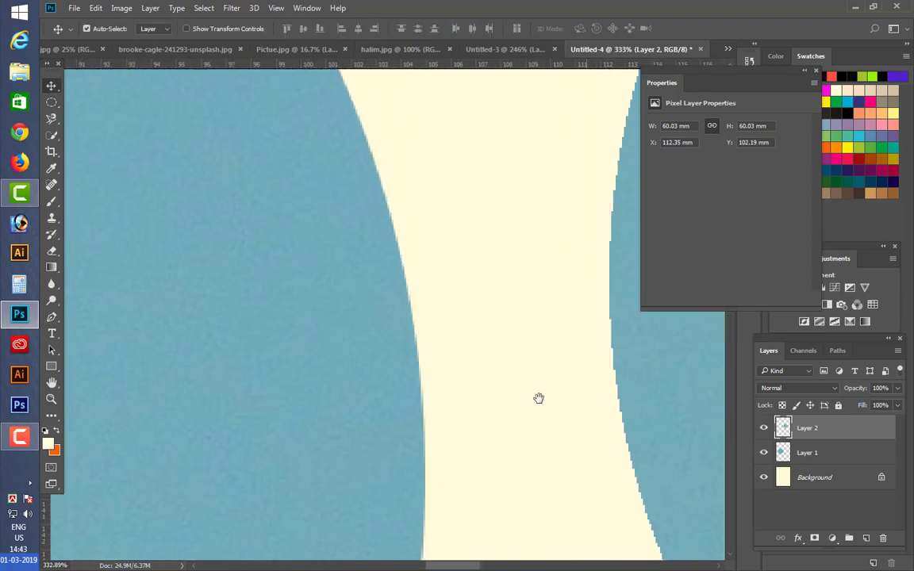
{"action": "left_click_drag", "start_coordinate": [539, 397], "coordinate": [370, 363]}
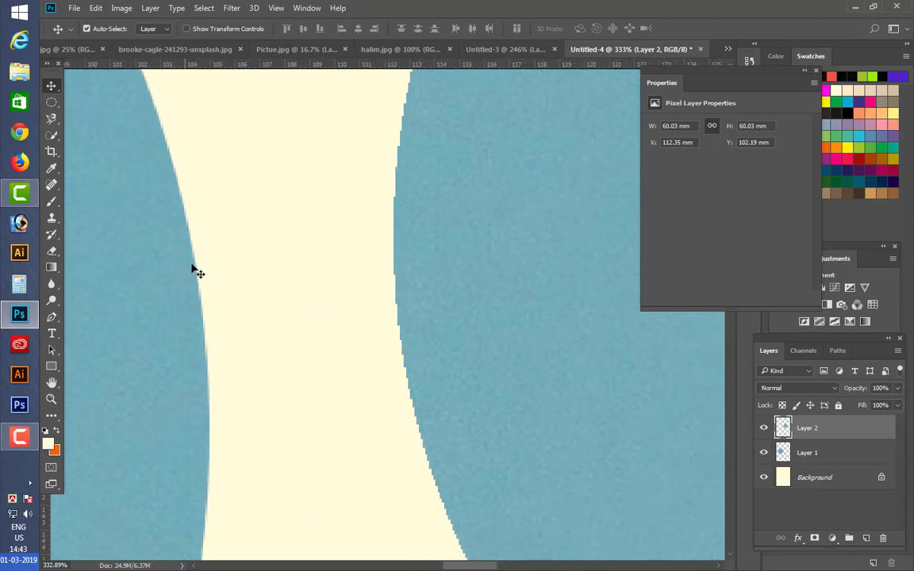
{"action": "key", "text": "ctrl+space"}
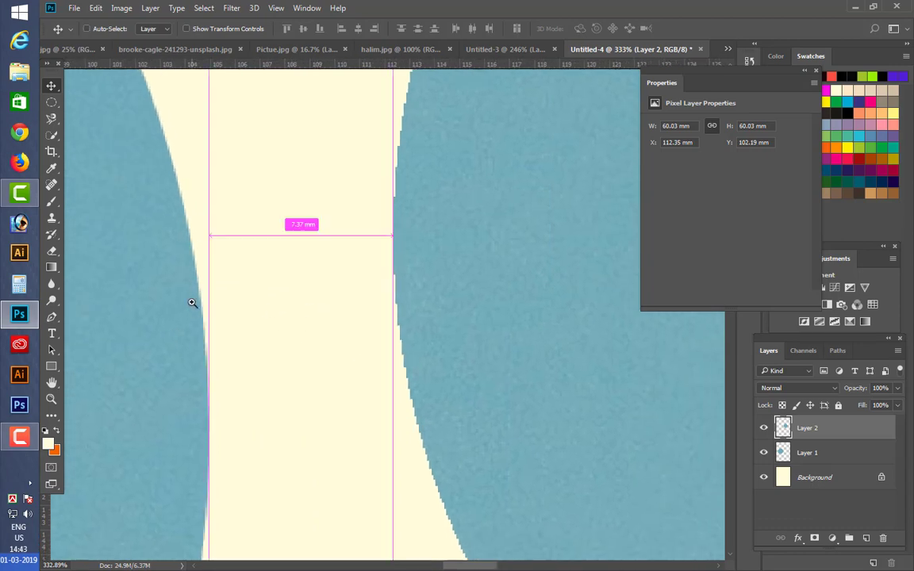
{"action": "left_click_drag", "start_coordinate": [192, 303], "coordinate": [248, 376]}
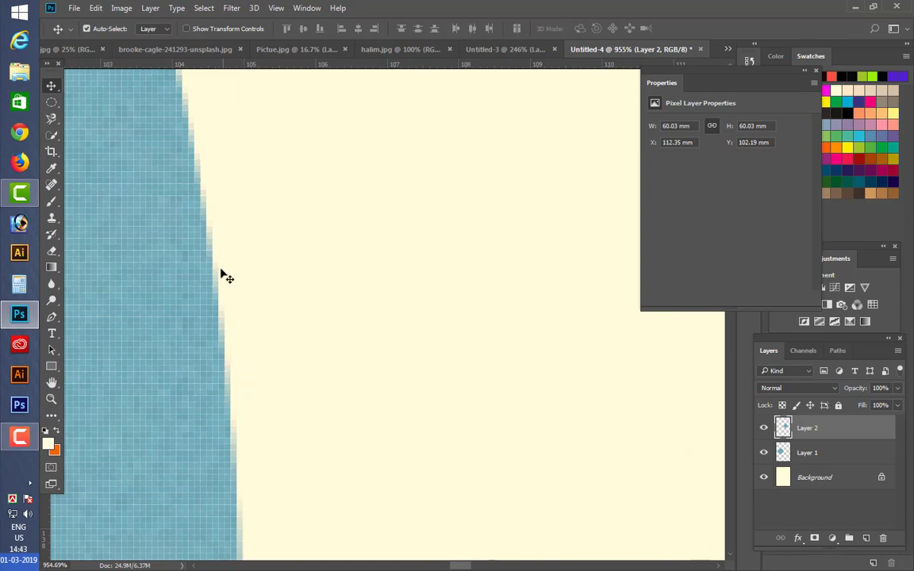
{"action": "left_click_drag", "start_coordinate": [330, 310], "coordinate": [250, 297]}
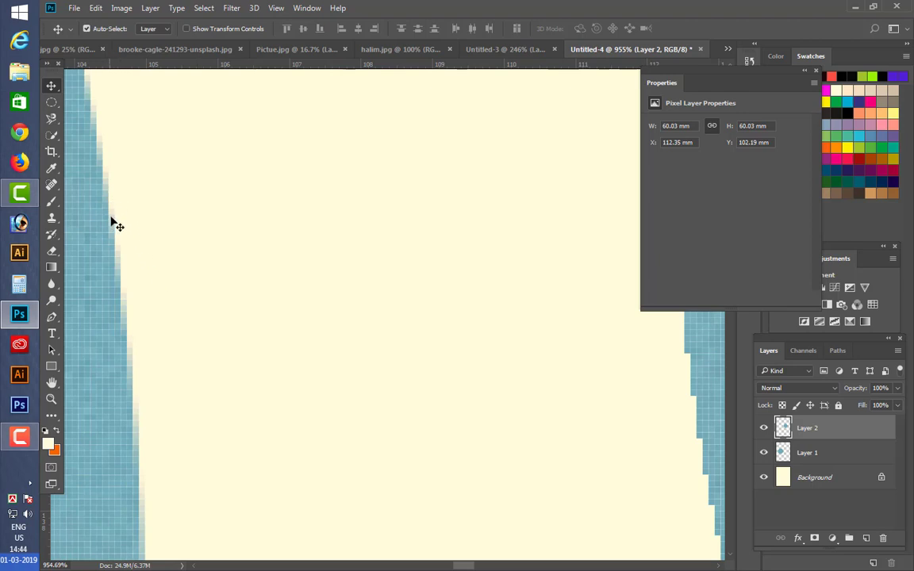
{"action": "left_click_drag", "start_coordinate": [493, 341], "coordinate": [188, 363]}
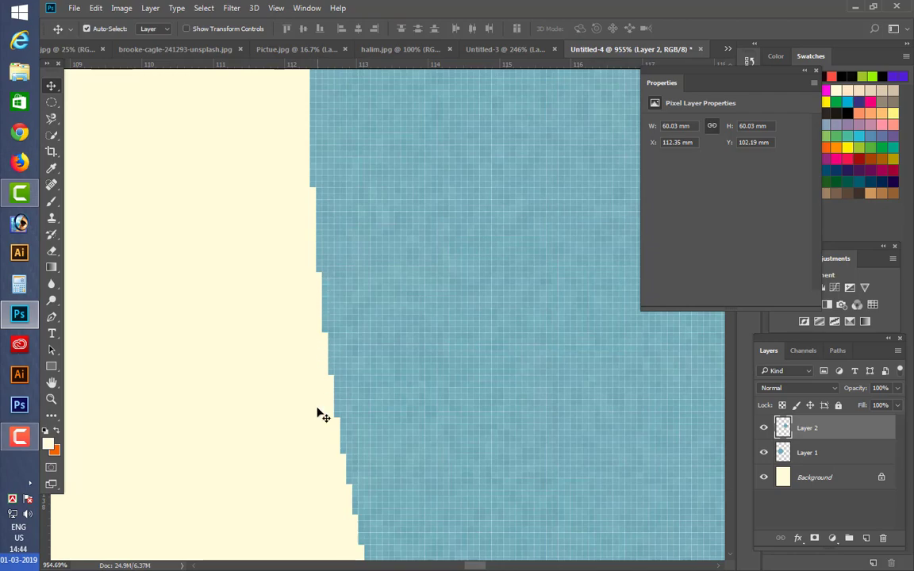
{"action": "scroll", "coordinate": [333, 329], "scroll_direction": "down", "scroll_amount": 5}
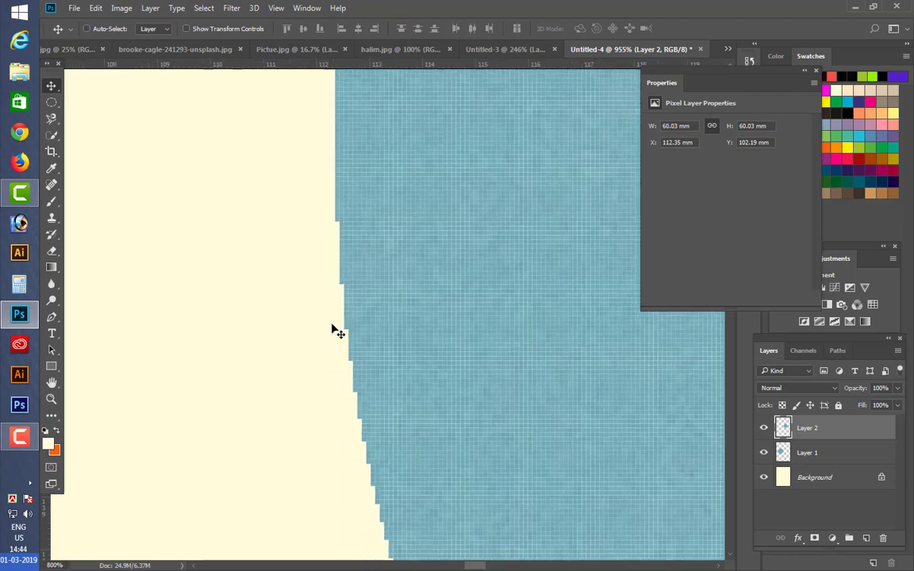
{"action": "scroll", "coordinate": [334, 329], "scroll_direction": "down", "scroll_amount": 2}
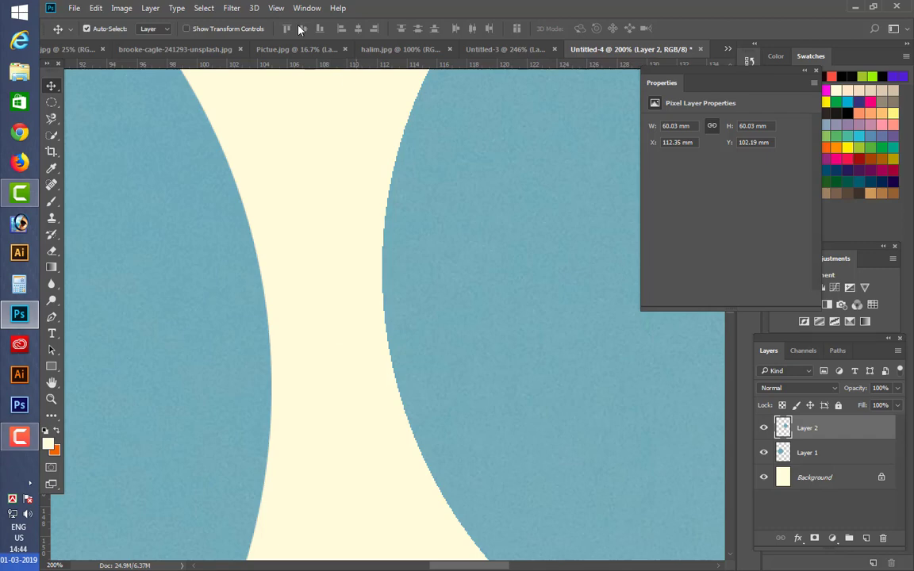
{"action": "left_click", "coordinate": [51, 102]}
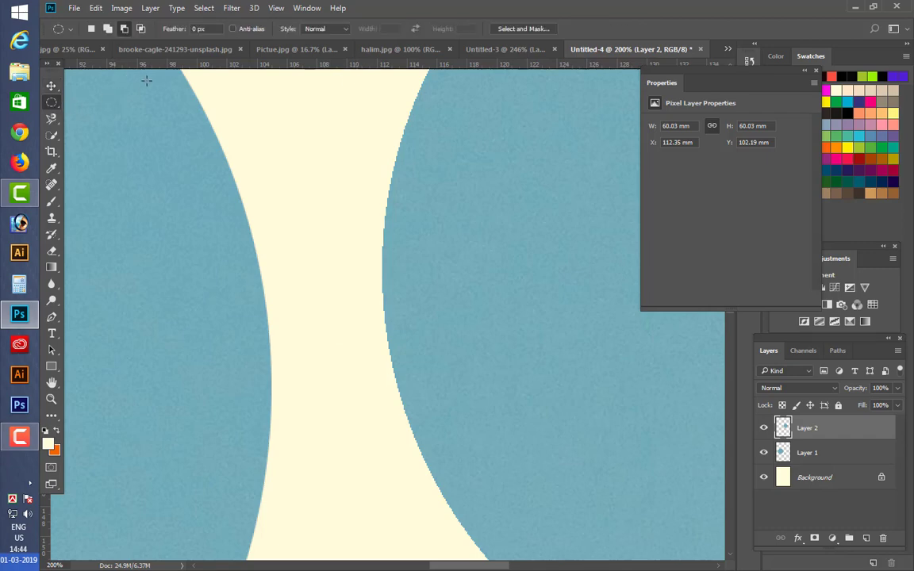
Turn Anti-alias back on, then close Untitled-4 and Untitled-3 without saving.
{"action": "left_click", "coordinate": [232, 28]}
{"action": "left_click", "coordinate": [699, 50]}
{"action": "left_click", "coordinate": [508, 219]}
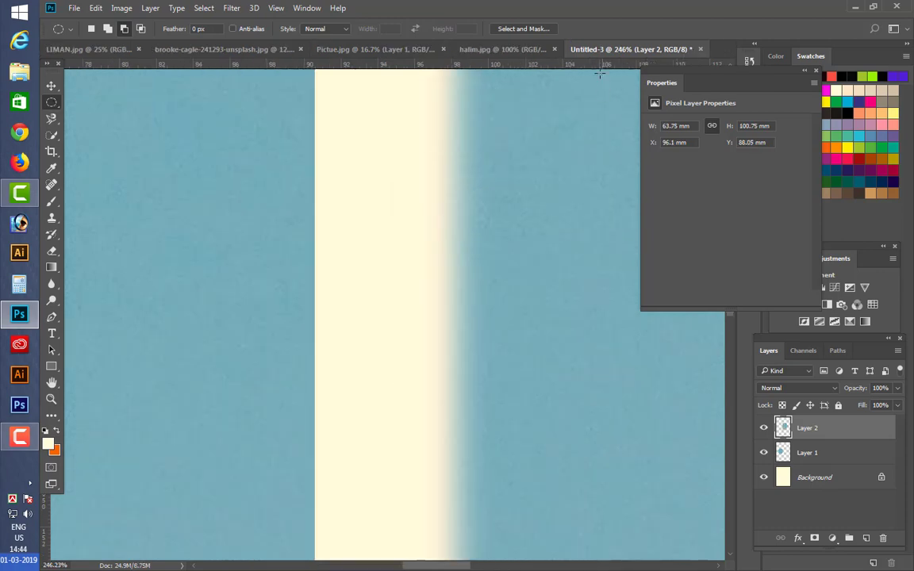
{"action": "left_click", "coordinate": [700, 50]}
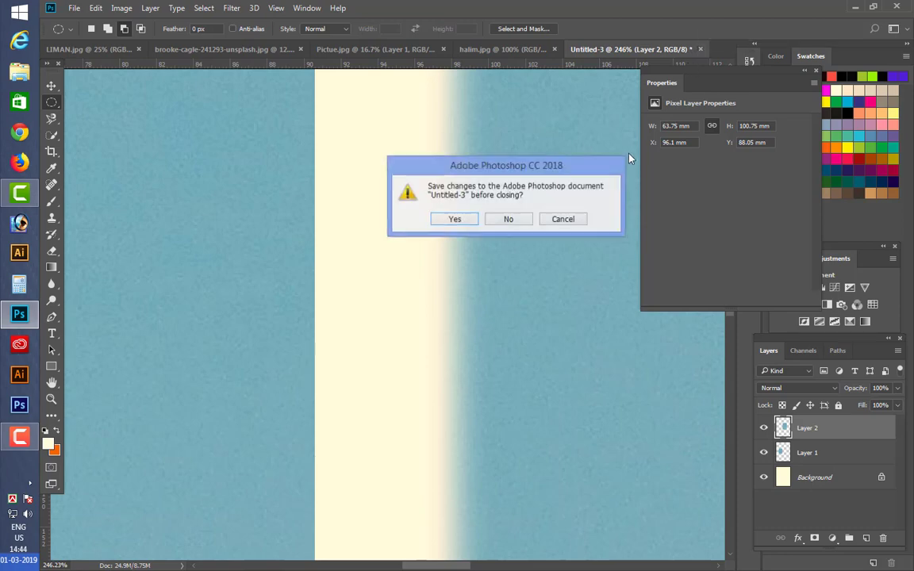
{"action": "left_click", "coordinate": [506, 220]}
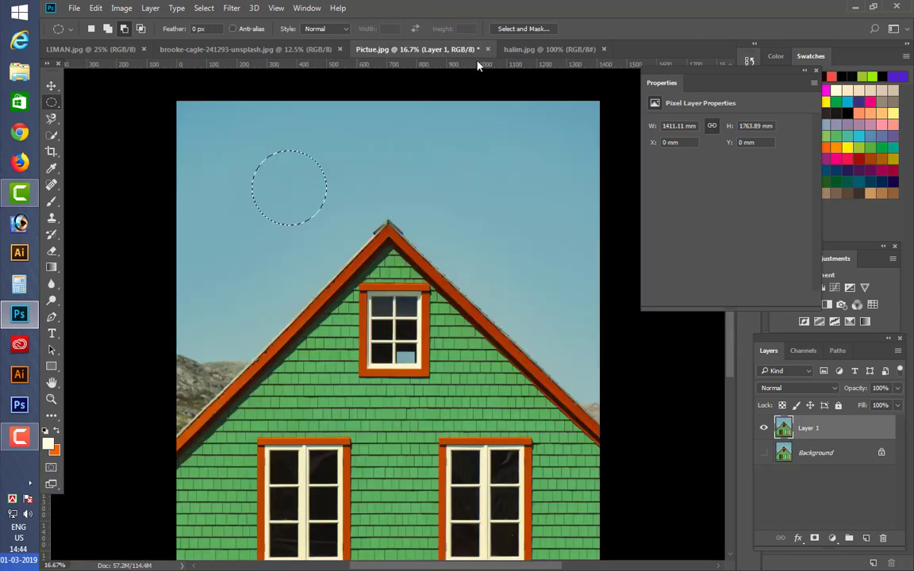
Clear the circle, make a single-row marquee selection across the sky, then deselect.
{"action": "left_click", "coordinate": [290, 187]}
{"action": "right_click", "coordinate": [56, 106]}
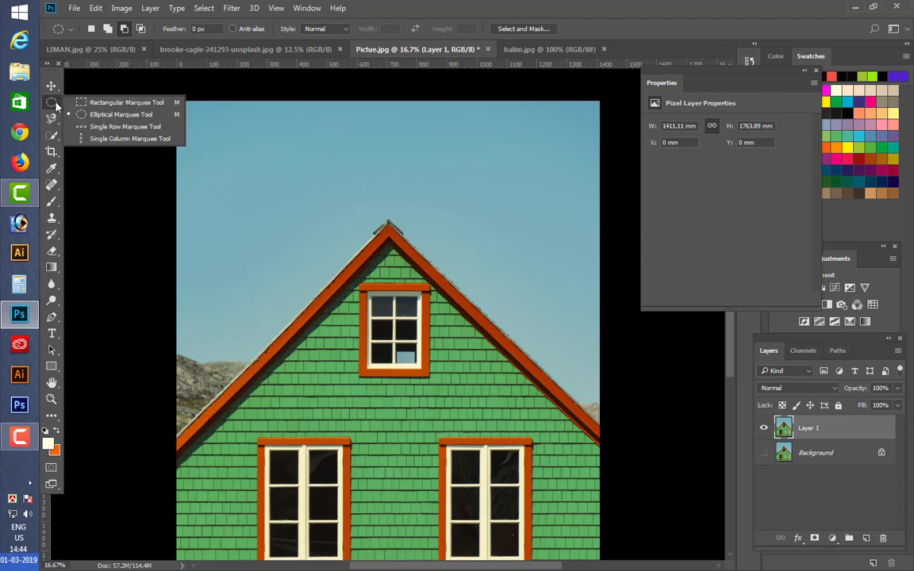
{"action": "left_click", "coordinate": [111, 127]}
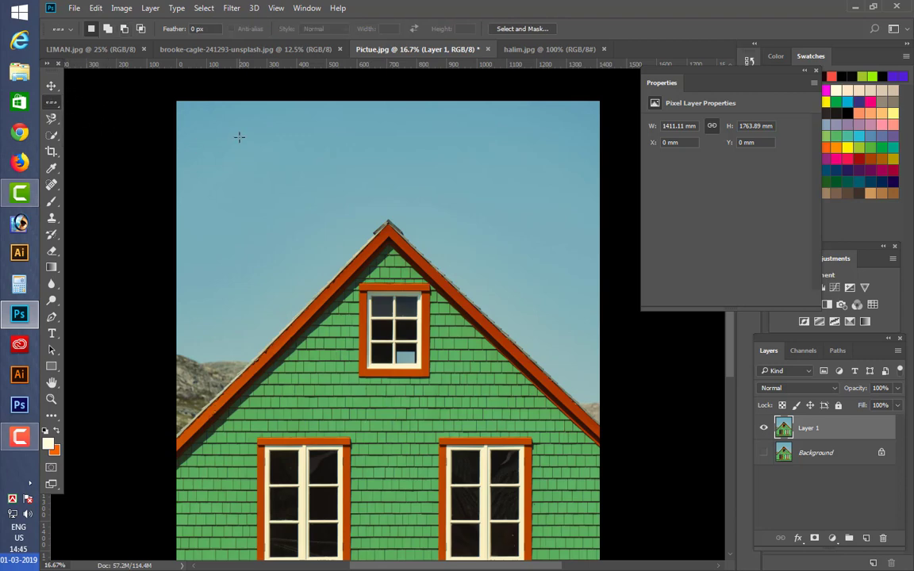
{"action": "left_click", "coordinate": [289, 142]}
{"action": "key", "text": "ctrl+d"}
Make a single-column marquee selection through the image, then deselect it.
{"action": "left_click_drag", "start_coordinate": [308, 142], "coordinate": [301, 165]}
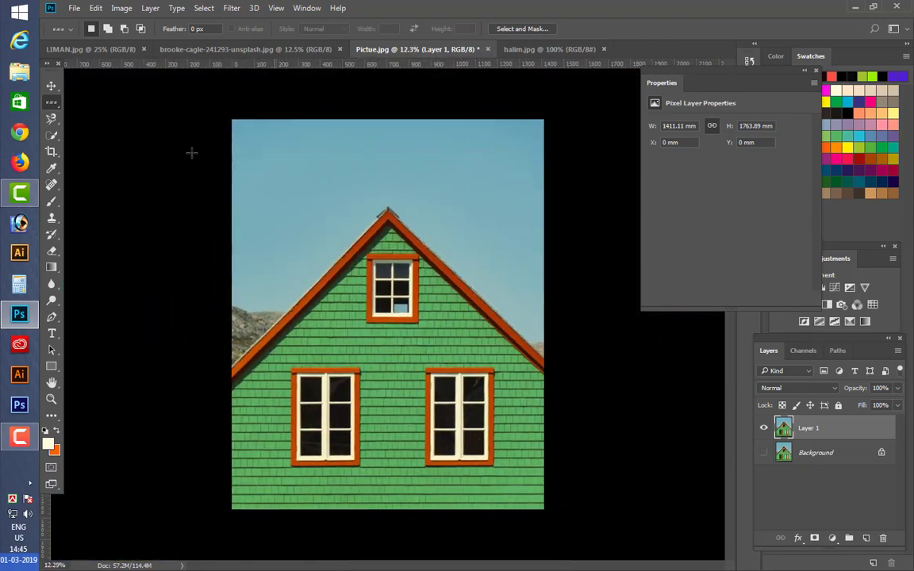
{"action": "right_click", "coordinate": [49, 104]}
{"action": "left_click", "coordinate": [111, 139]}
{"action": "left_click", "coordinate": [297, 180]}
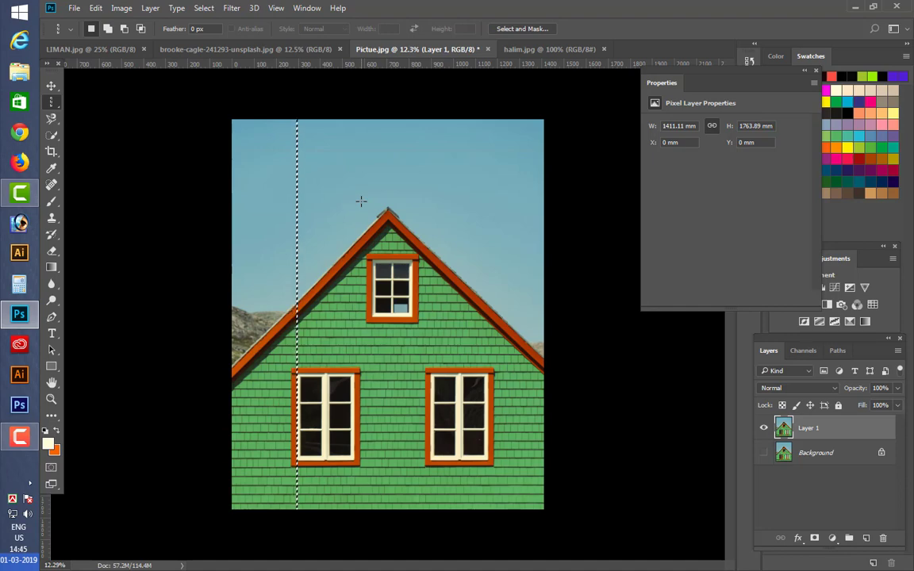
{"action": "key", "text": "ctrl+d"}
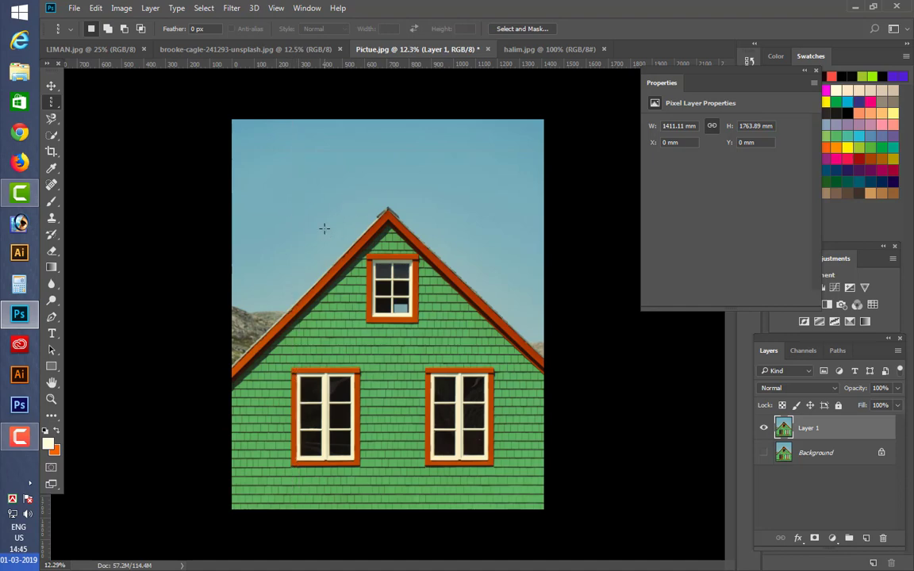
Choose the Lasso Tool from the lasso flyout and cycle its variants with Shift+L.
{"action": "right_click", "coordinate": [52, 103]}
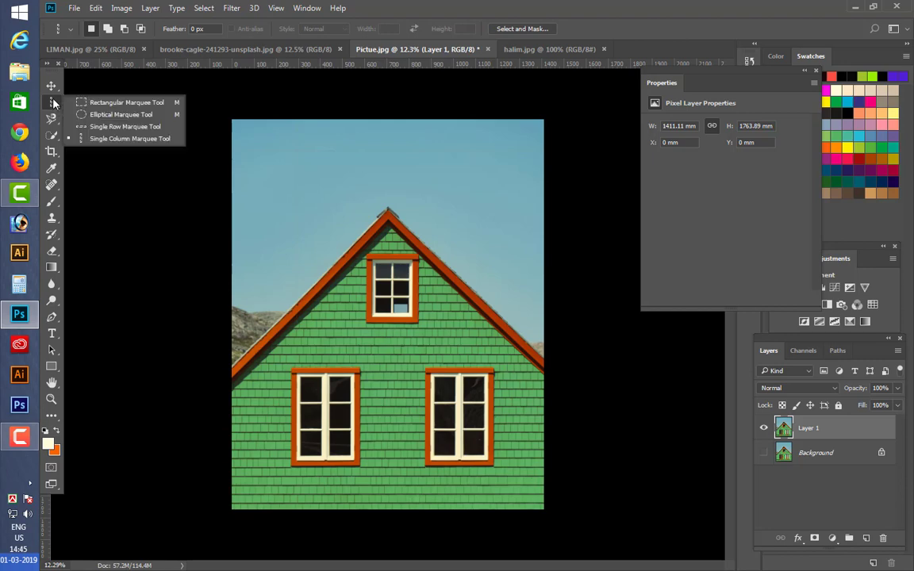
{"action": "left_click", "coordinate": [52, 106]}
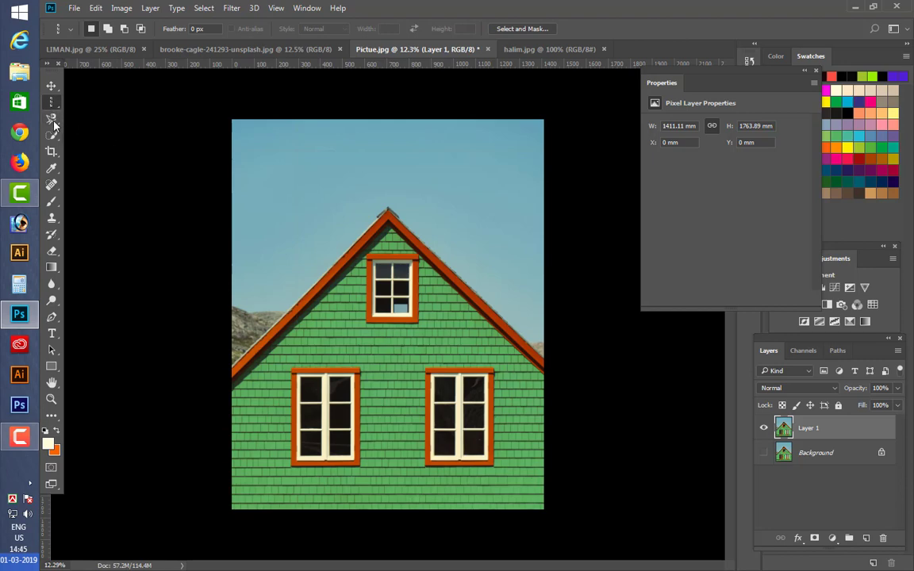
{"action": "right_click", "coordinate": [53, 120]}
{"action": "left_click", "coordinate": [52, 120]}
{"action": "right_click", "coordinate": [52, 120]}
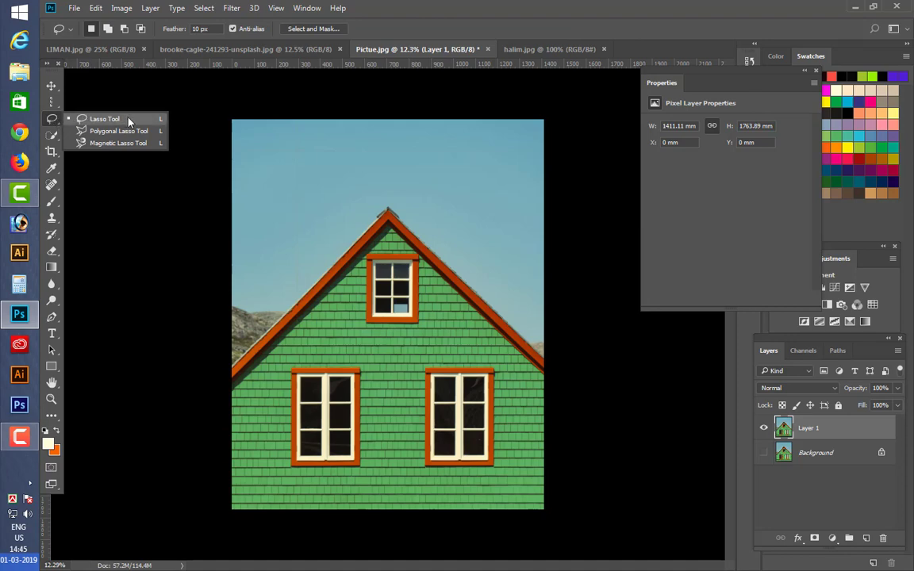
{"action": "left_click", "coordinate": [157, 121]}
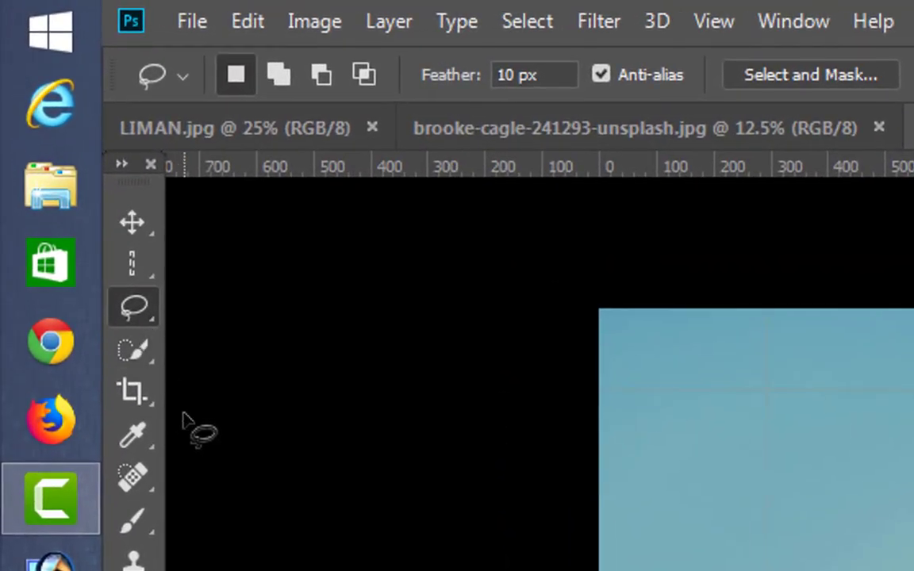
{"action": "key", "text": "shift+l"}
{"action": "key", "text": "shift+l"}
{"action": "key", "text": "shift+l"}
{"action": "key", "text": "shift+l"}
{"action": "key", "text": "shift+l"}
{"action": "key", "text": "shift+l"}
{"action": "key", "text": "shift+l"}
{"action": "key", "text": "shift+l"}
{"action": "key", "text": "shift+l"}
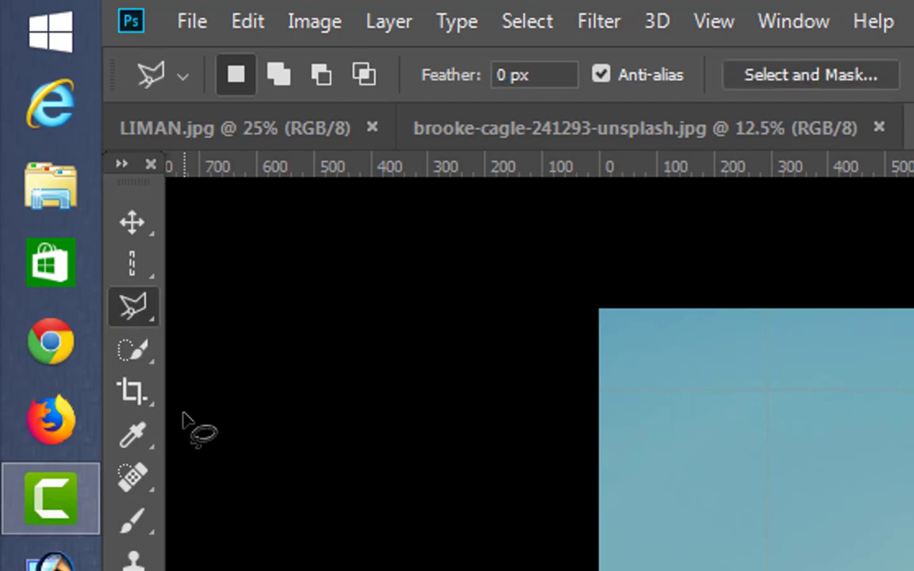
{"action": "key", "text": "shift+l"}
{"action": "key", "text": "shift+l"}
{"action": "key", "text": "shift+l"}
{"action": "key", "text": "shift+l"}
{"action": "key", "text": "shift+l"}
{"action": "key", "text": "shift+l"}
{"action": "key", "text": "shift+l"}
{"action": "key", "text": "shift+l"}
{"action": "key", "text": "shift+l"}
{"action": "key", "text": "shift+l"}
{"action": "key", "text": "shift+l"}
{"action": "key", "text": "shift+l"}
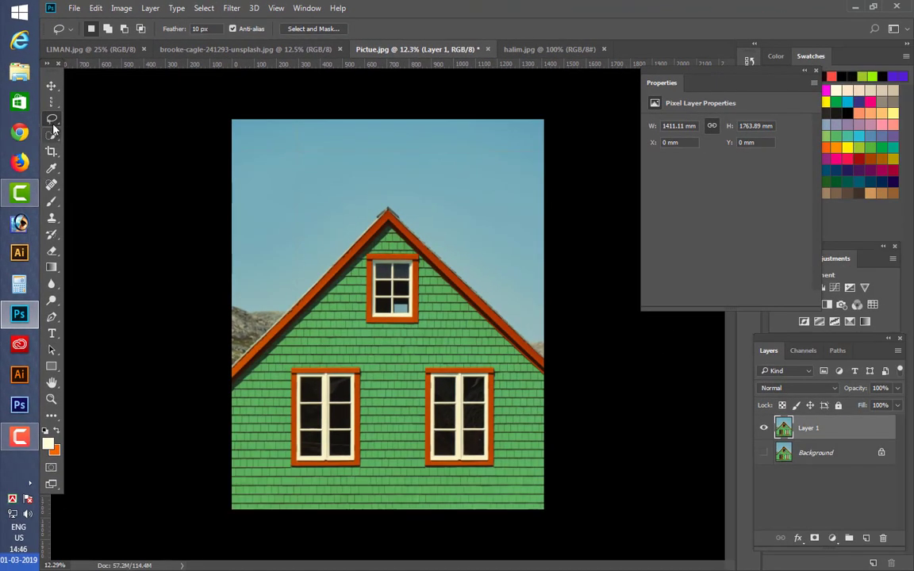
Lasso a freehand area around the green house's roof peak.
{"action": "right_click", "coordinate": [52, 120]}
{"action": "left_click", "coordinate": [75, 119]}
{"action": "mouse_move", "coordinate": [331, 157]}
{"action": "left_mouse_down"}
{"action": "mouse_move", "coordinate": [275, 236]}
{"action": "mouse_move", "coordinate": [317, 202]}
{"action": "mouse_move", "coordinate": [399, 230]}
{"action": "mouse_move", "coordinate": [420, 178]}
{"action": "mouse_move", "coordinate": [389, 151]}
{"action": "mouse_move", "coordinate": [350, 140]}
{"action": "mouse_move", "coordinate": [341, 166]}
{"action": "left_mouse_up"}
{"action": "mouse_move", "coordinate": [407, 178]}
{"action": "left_mouse_down"}
{"action": "mouse_move", "coordinate": [312, 271]}
{"action": "mouse_move", "coordinate": [325, 316]}
{"action": "mouse_move", "coordinate": [449, 224]}
{"action": "mouse_move", "coordinate": [414, 181]}
{"action": "left_mouse_up"}
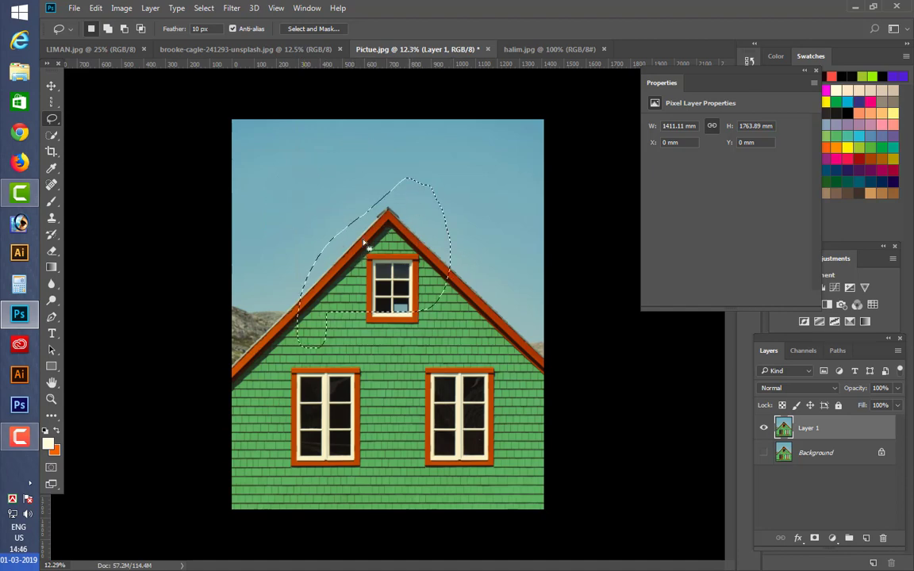
Fill the selection with the orange background colour on a new Layer 2, then deselect.
{"action": "key", "text": "ctrl+BackSpace"}
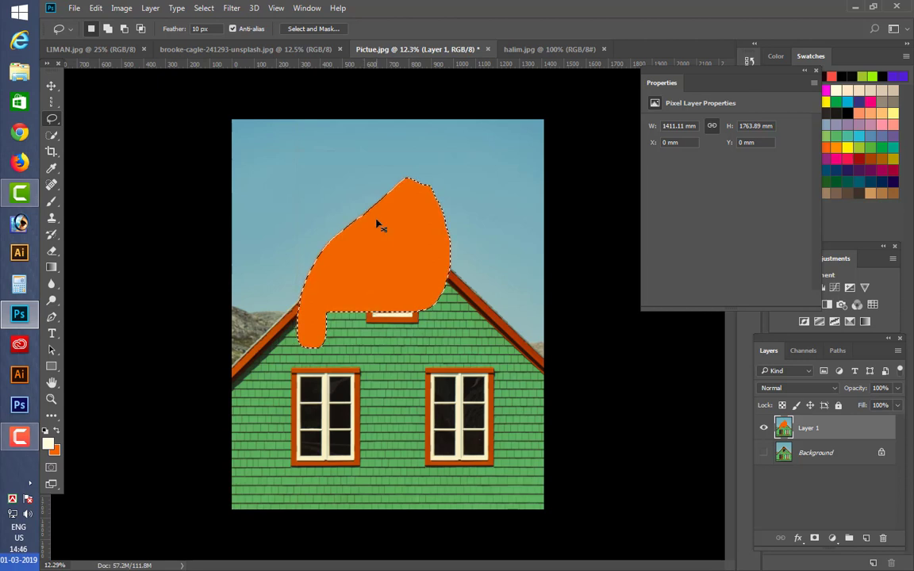
{"action": "key", "text": "ctrl+z"}
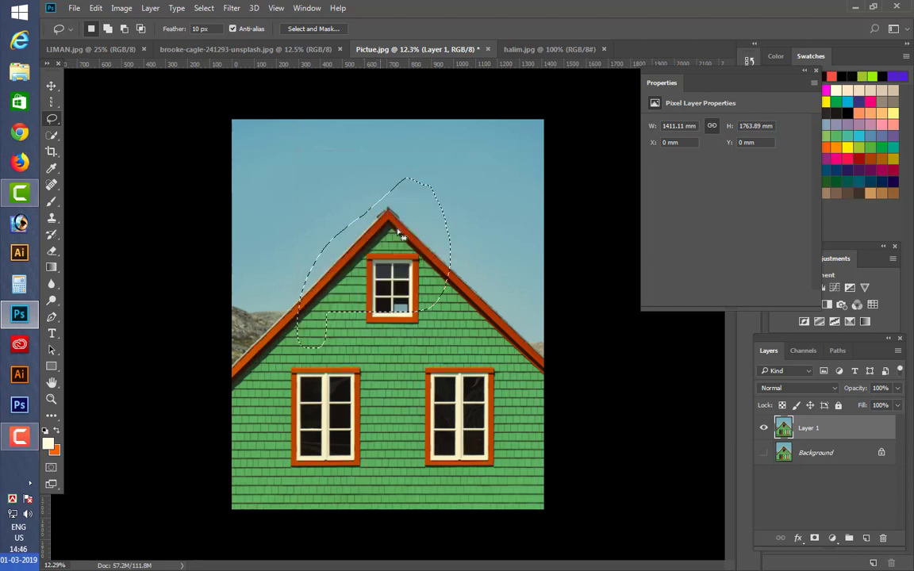
{"action": "left_click", "coordinate": [866, 538]}
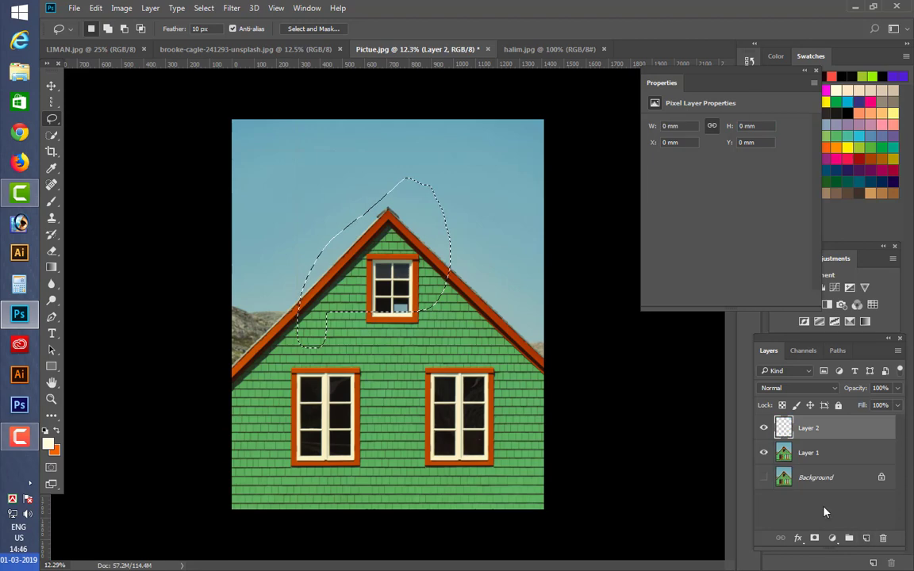
{"action": "key", "text": "ctrl+BackSpace"}
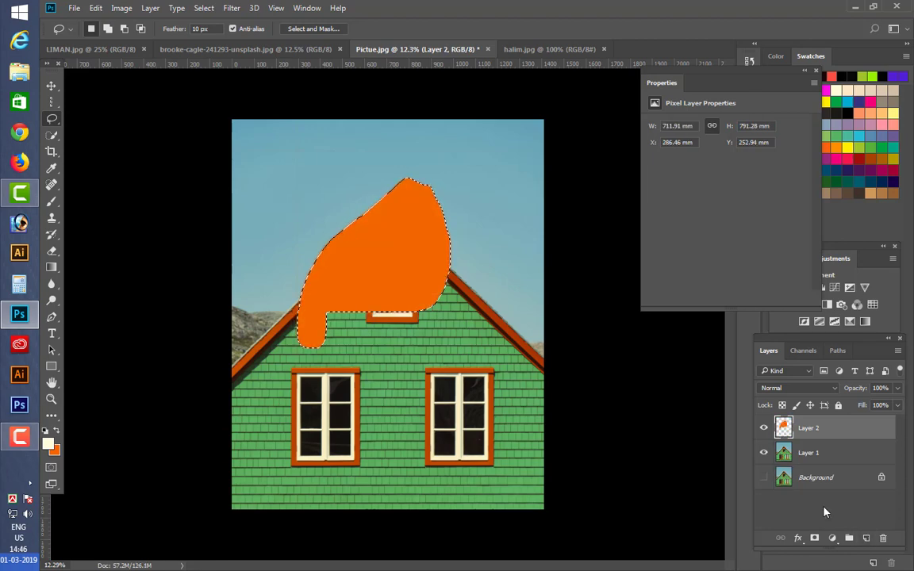
{"action": "key", "text": "ctrl+d"}
{"action": "mouse_move", "coordinate": [378, 275]}
{"action": "left_mouse_down"}
{"action": "mouse_move", "coordinate": [427, 287]}
{"action": "mouse_move", "coordinate": [420, 230]}
{"action": "left_mouse_up"}
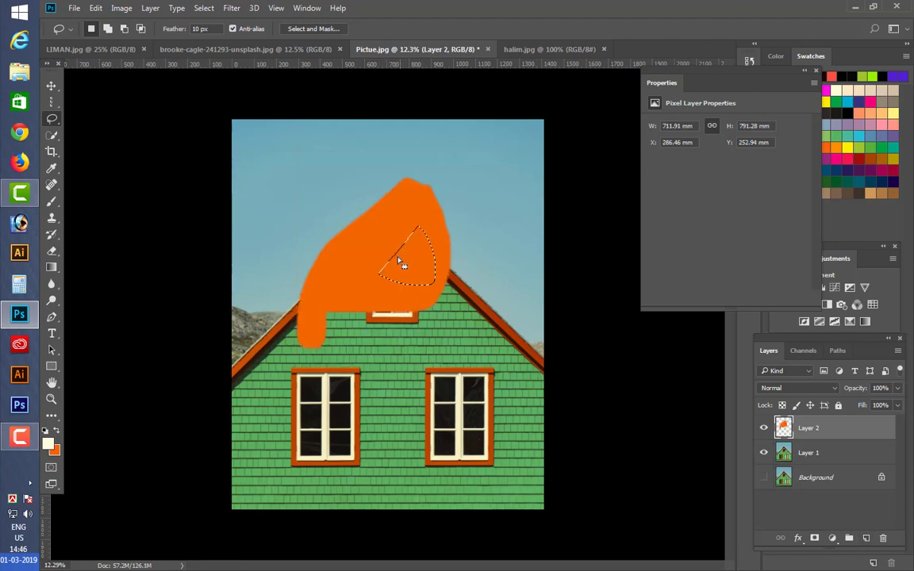
{"action": "key", "text": "ctrl+d"}
Move the orange blob up over the roof peak.
{"action": "key", "text": "v"}
{"action": "mouse_move", "coordinate": [398, 289]}
{"action": "left_mouse_down"}
{"action": "mouse_move", "coordinate": [386, 211]}
{"action": "mouse_move", "coordinate": [400, 228]}
{"action": "mouse_move", "coordinate": [387, 253]}
{"action": "mouse_move", "coordinate": [376, 222]}
{"action": "mouse_move", "coordinate": [376, 254]}
{"action": "mouse_move", "coordinate": [378, 242]}
{"action": "left_mouse_up"}
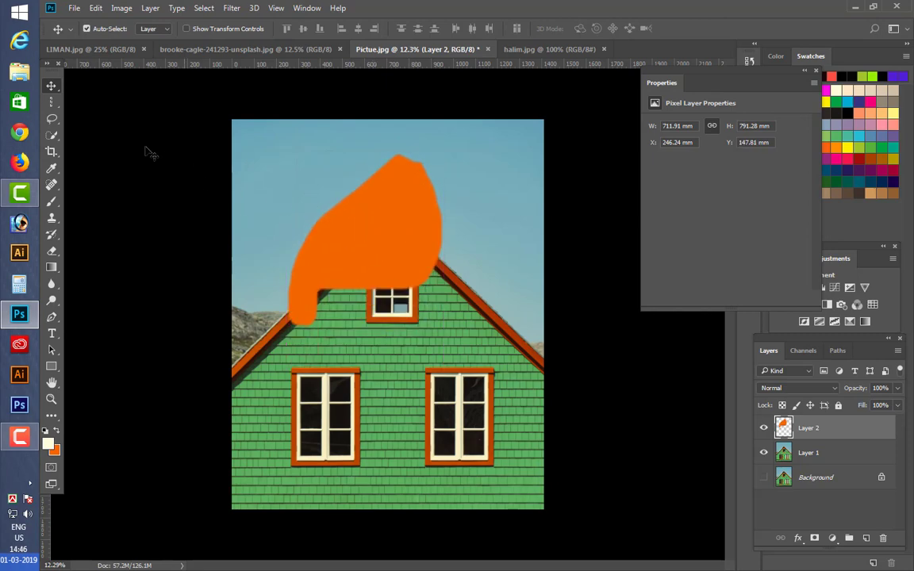
{"action": "left_click", "coordinate": [52, 119]}
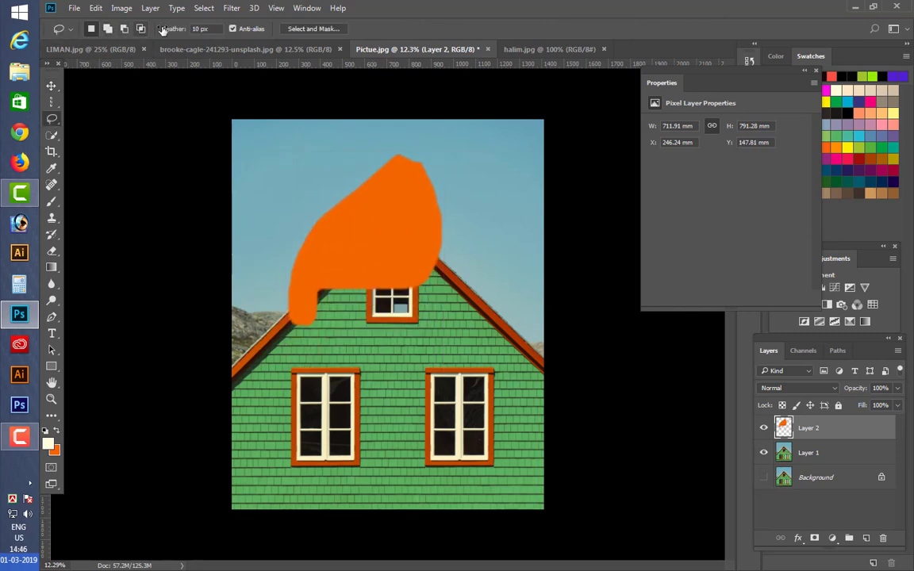
{"action": "left_click", "coordinate": [50, 102]}
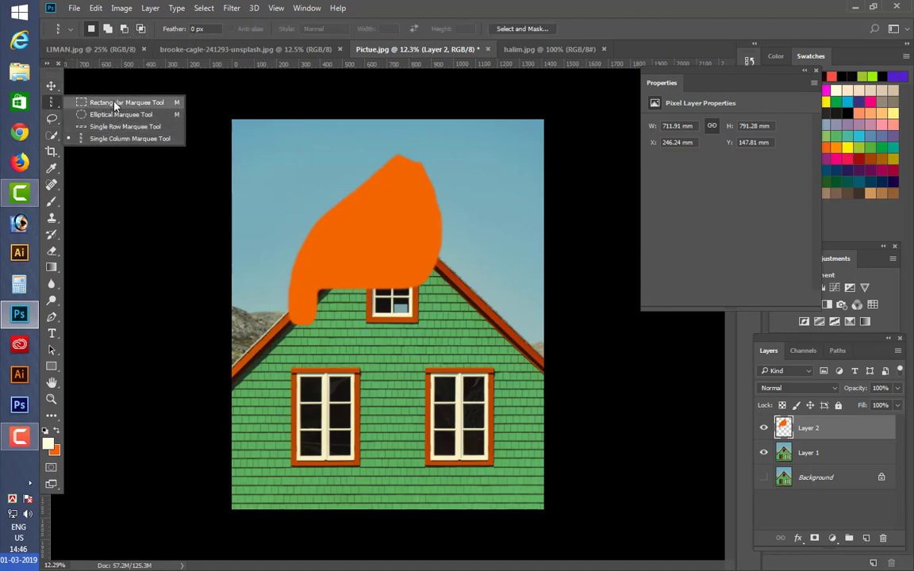
{"action": "left_click", "coordinate": [116, 126]}
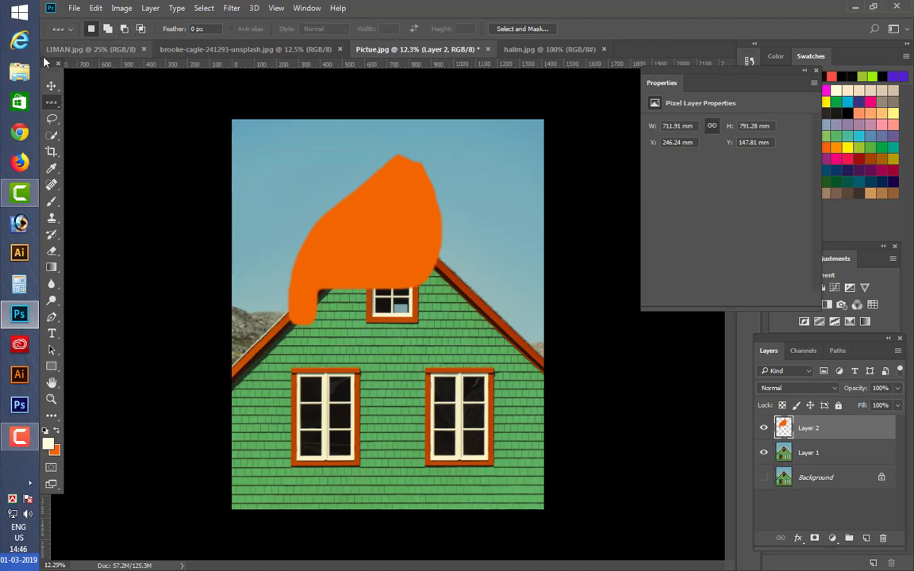
{"action": "left_click", "coordinate": [50, 119]}
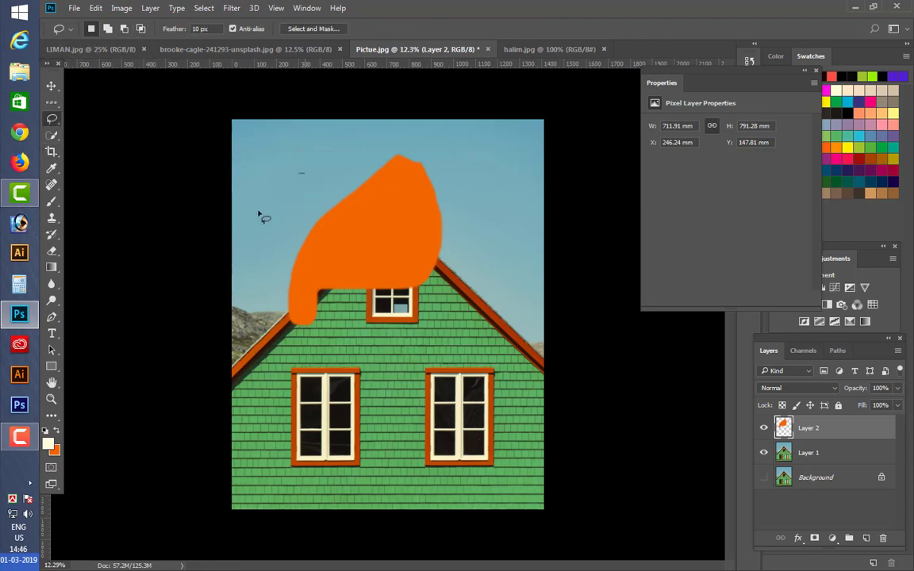
{"action": "mouse_move", "coordinate": [258, 214]}
{"action": "left_mouse_down"}
{"action": "mouse_move", "coordinate": [327, 190]}
{"action": "mouse_move", "coordinate": [279, 165]}
{"action": "left_mouse_up"}
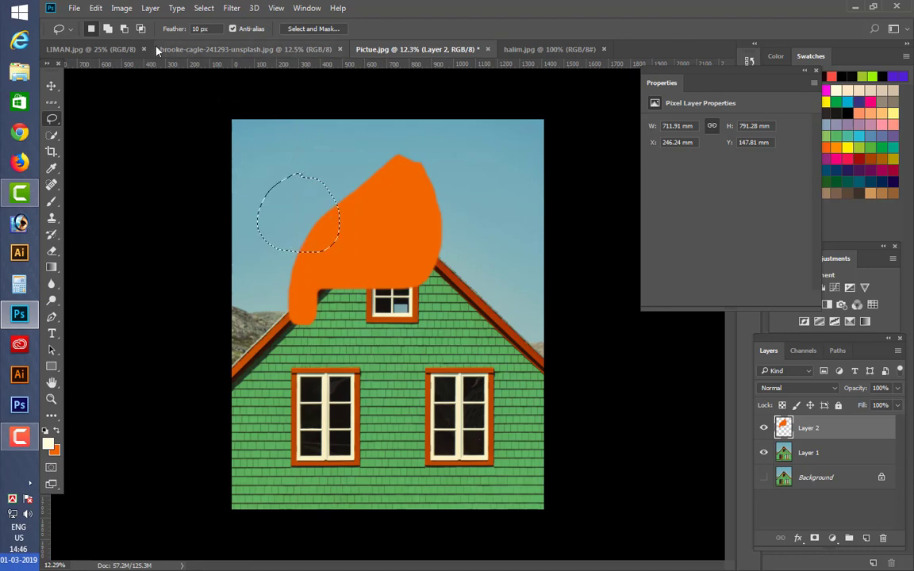
{"action": "left_click", "coordinate": [124, 29]}
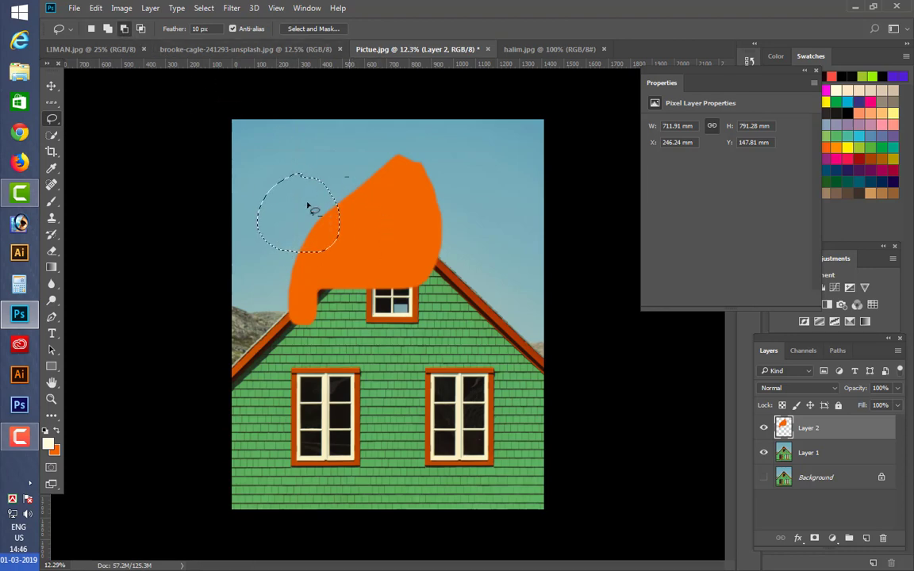
{"action": "mouse_move", "coordinate": [310, 208]}
{"action": "left_mouse_down"}
{"action": "mouse_move", "coordinate": [321, 169]}
{"action": "mouse_move", "coordinate": [336, 173]}
{"action": "left_mouse_up"}
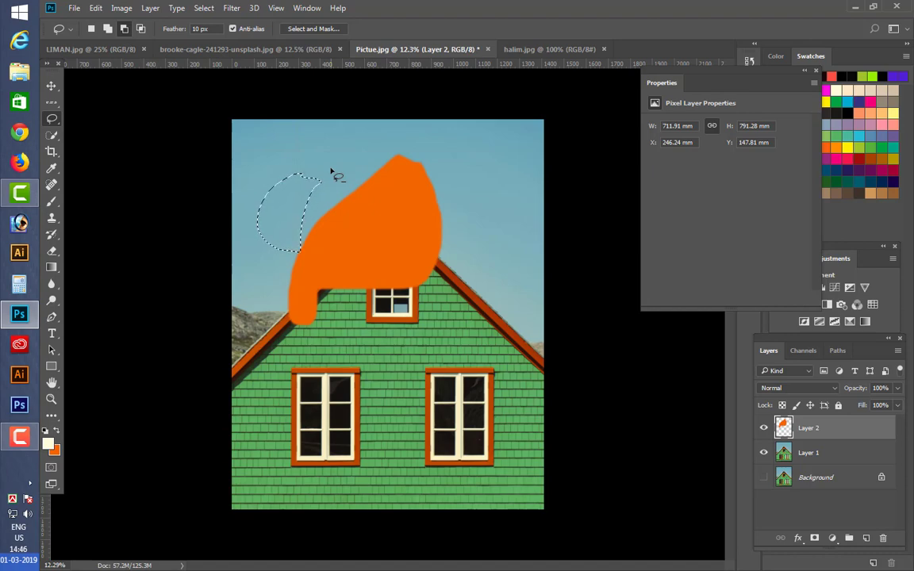
{"action": "key", "text": "ctrl+d"}
{"action": "right_click", "coordinate": [53, 119]}
{"action": "left_click", "coordinate": [95, 118]}
Zoom halim.jpg to 200% and drag a lassoed copy of the right eye over the left.
{"action": "left_click", "coordinate": [524, 49]}
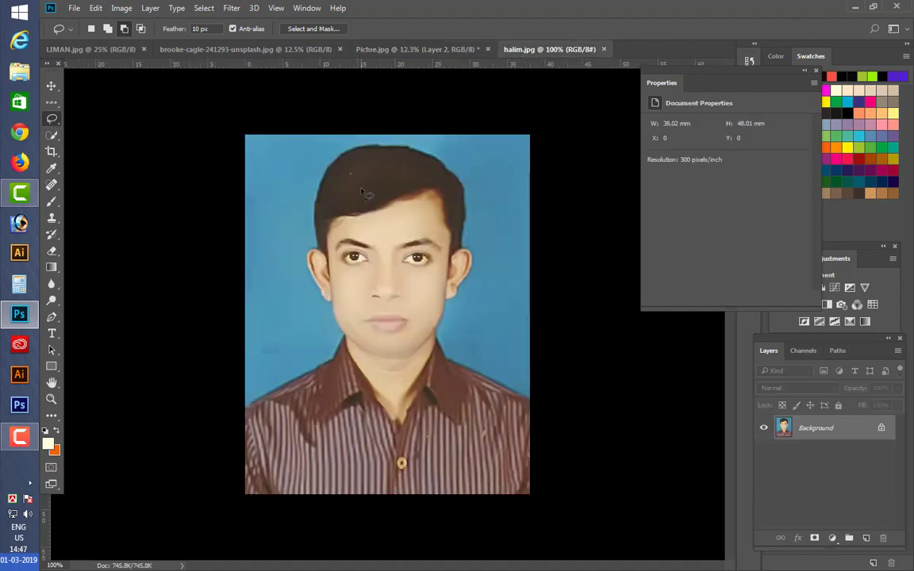
{"action": "key", "text": "ctrl+plus"}
{"action": "left_click_drag", "start_coordinate": [450, 196], "coordinate": [431, 262]}
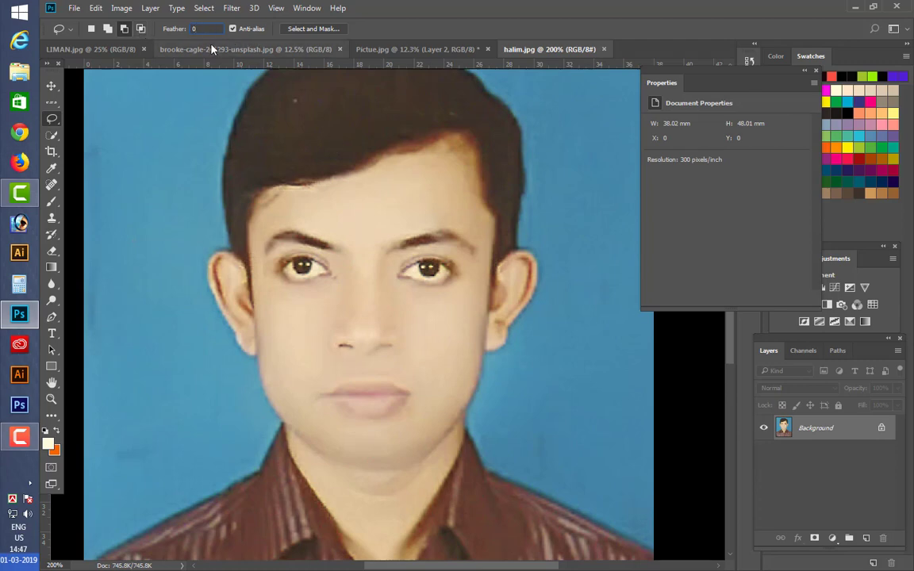
{"action": "mouse_move", "coordinate": [426, 216]}
{"action": "left_mouse_down"}
{"action": "mouse_move", "coordinate": [390, 222]}
{"action": "mouse_move", "coordinate": [364, 259]}
{"action": "mouse_move", "coordinate": [376, 302]}
{"action": "mouse_move", "coordinate": [448, 310]}
{"action": "mouse_move", "coordinate": [476, 285]}
{"action": "mouse_move", "coordinate": [483, 222]}
{"action": "mouse_move", "coordinate": [417, 195]}
{"action": "left_mouse_up"}
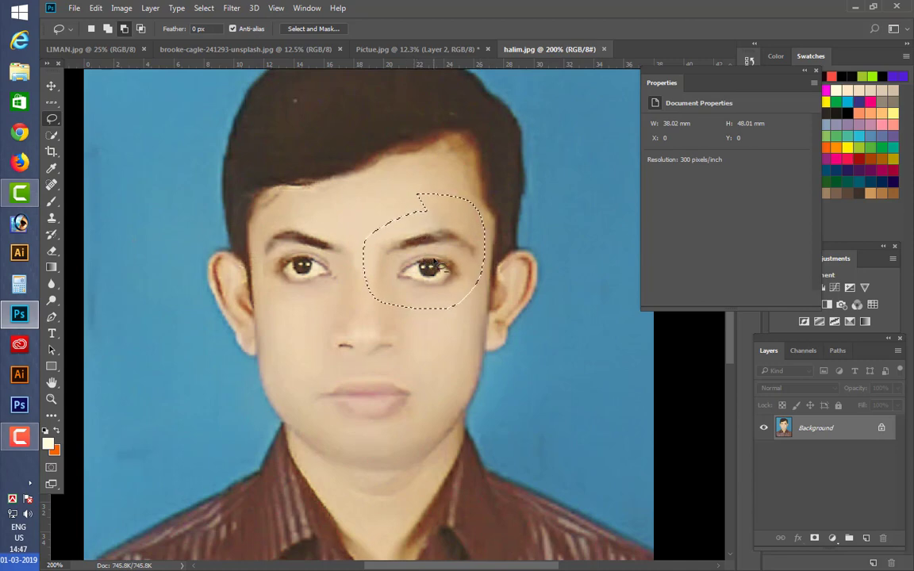
{"action": "mouse_move", "coordinate": [425, 283]}
{"action": "left_mouse_down", "text": "ctrl+alt"}
{"action": "mouse_move", "coordinate": [294, 303]}
{"action": "mouse_move", "coordinate": [308, 270]}
{"action": "left_mouse_up", "text": "ctrl+alt"}
Flip the copied eye patch horizontally, nudge it into place, apply, and deselect.
{"action": "key", "text": "ctrl+t"}
{"action": "right_click", "coordinate": [307, 259]}
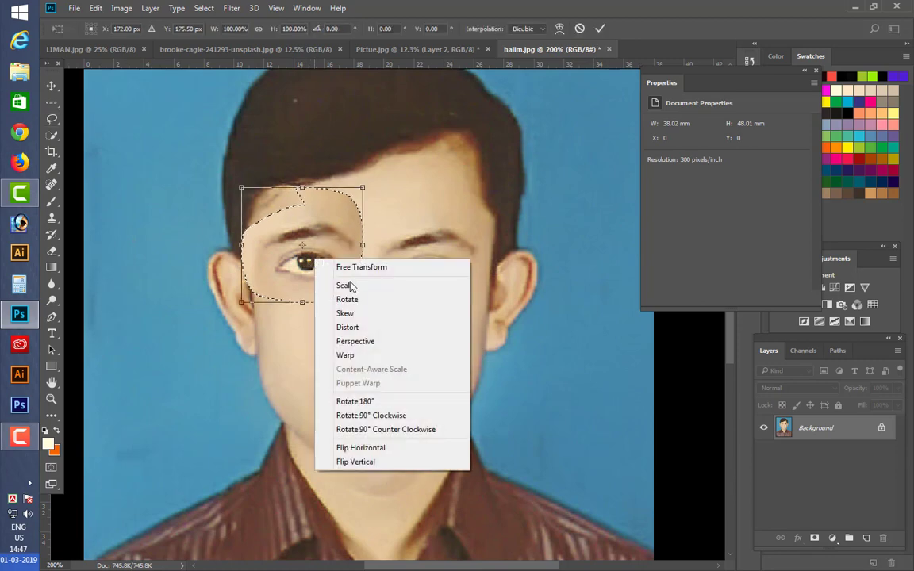
{"action": "left_click", "coordinate": [368, 448]}
{"action": "mouse_move", "coordinate": [341, 277]}
{"action": "left_mouse_down"}
{"action": "mouse_move", "coordinate": [326, 372]}
{"action": "mouse_move", "coordinate": [349, 312]}
{"action": "mouse_move", "coordinate": [332, 277]}
{"action": "left_mouse_up"}
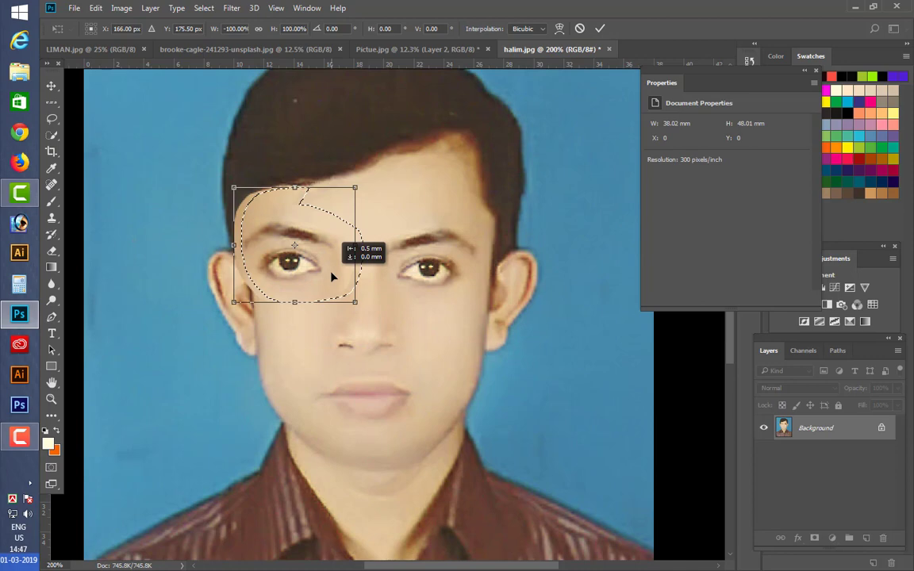
{"action": "key", "text": "Right"}
{"action": "key", "text": "Return"}
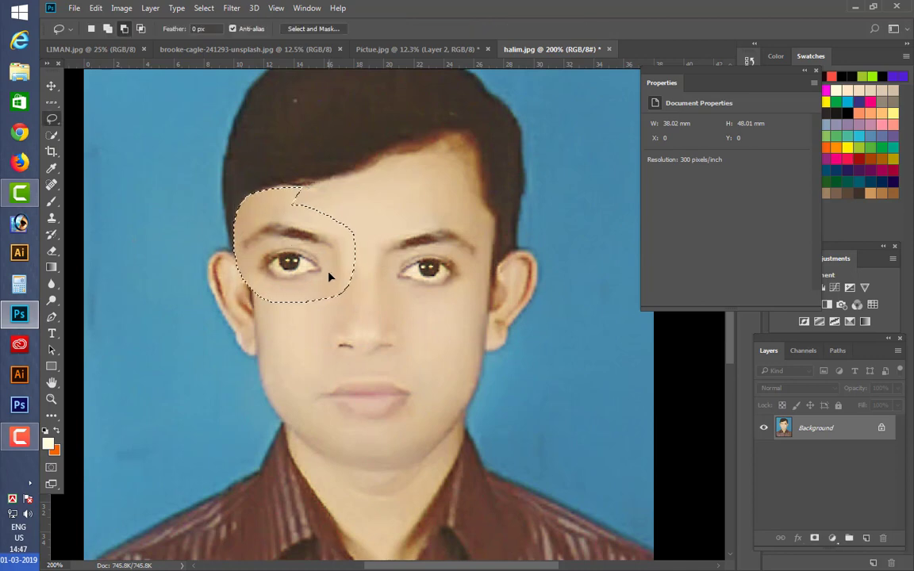
{"action": "key", "text": "ctrl+d"}
Inspect the eyes up close, then undo the eye patch and deselect.
{"action": "key", "text": "ctrl+plus"}
{"action": "key", "text": "ctrl+plus"}
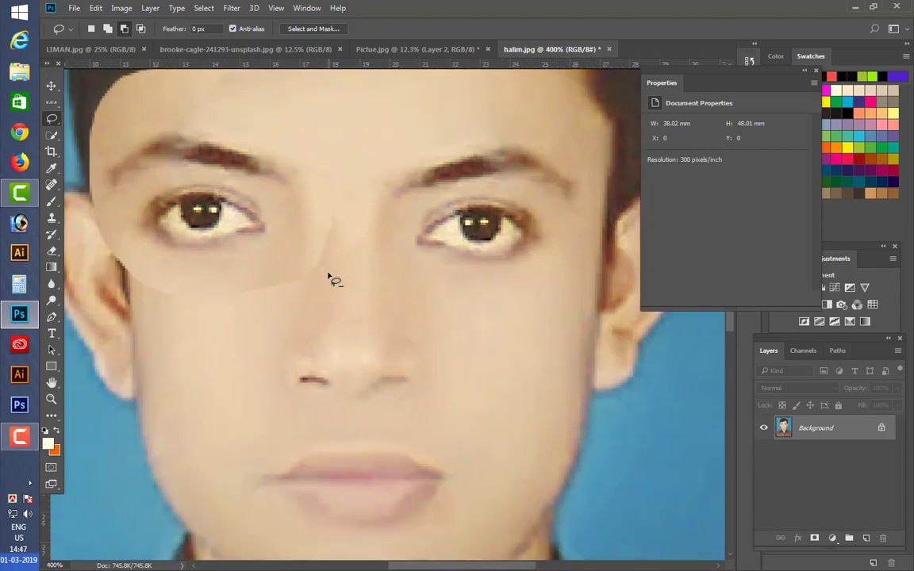
{"action": "key", "text": "ctrl+plus"}
{"action": "left_click_drag", "start_coordinate": [277, 300], "coordinate": [375, 345]}
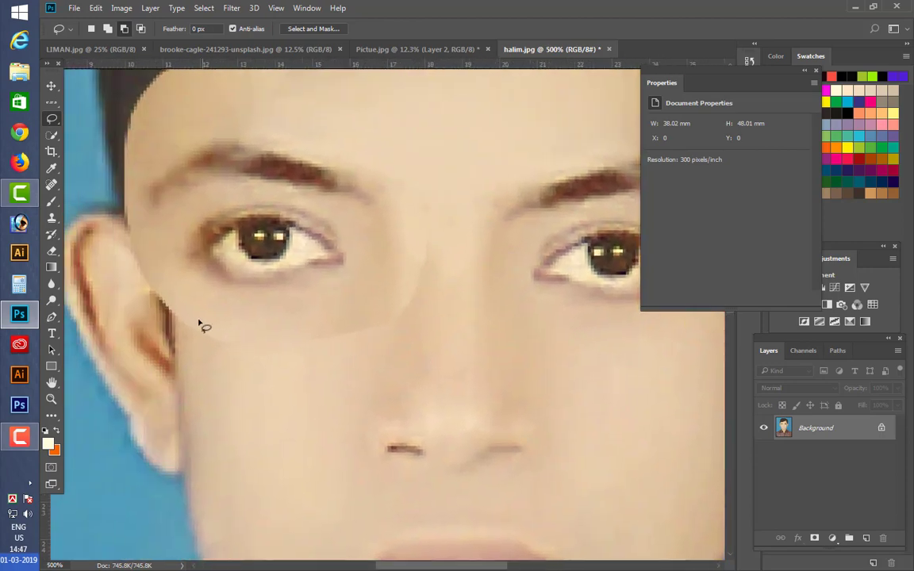
{"action": "left_click_drag", "start_coordinate": [204, 221], "coordinate": [228, 323]}
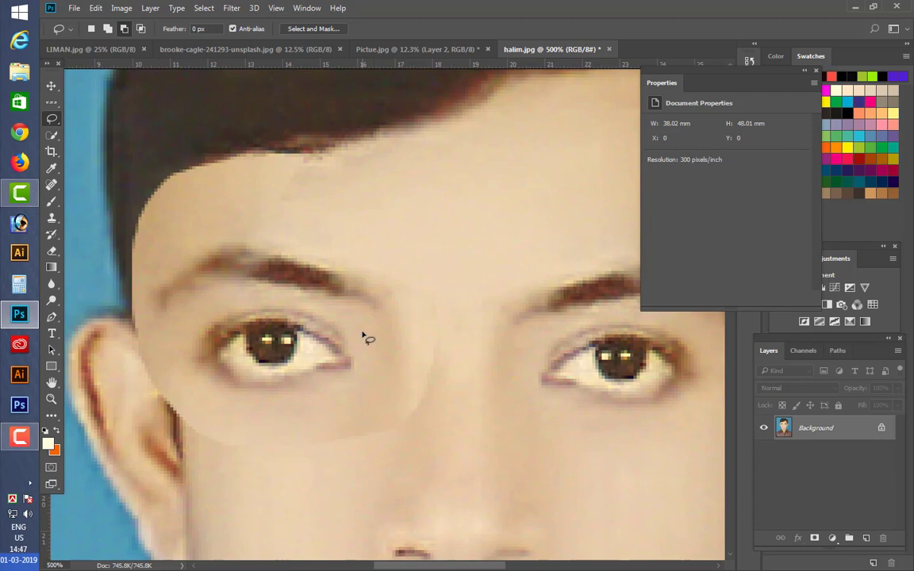
{"action": "key", "text": "ctrl+z"}
{"action": "scroll", "coordinate": [363, 340], "scroll_direction": "down", "scroll_amount": 1}
{"action": "scroll", "coordinate": [363, 339], "scroll_direction": "down", "scroll_amount": 2}
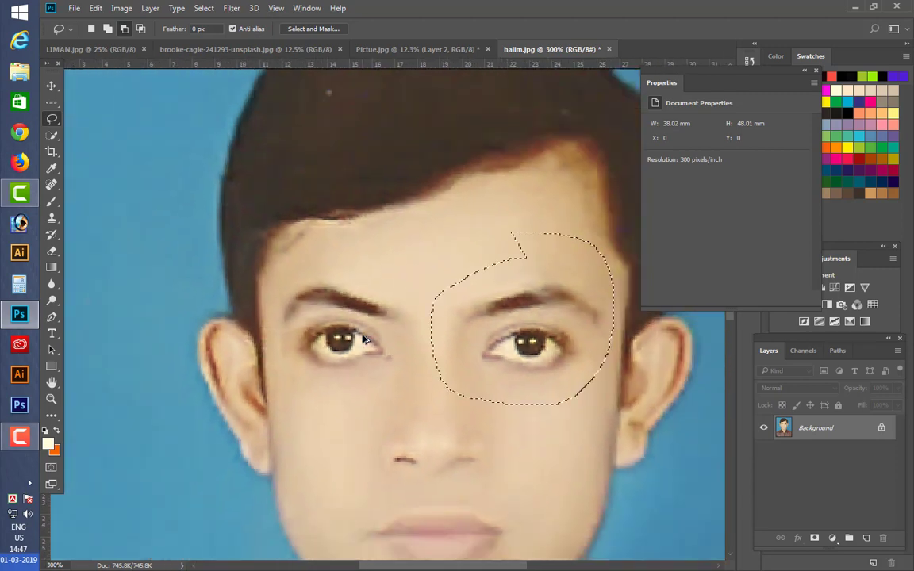
{"action": "key", "text": "ctrl+d"}
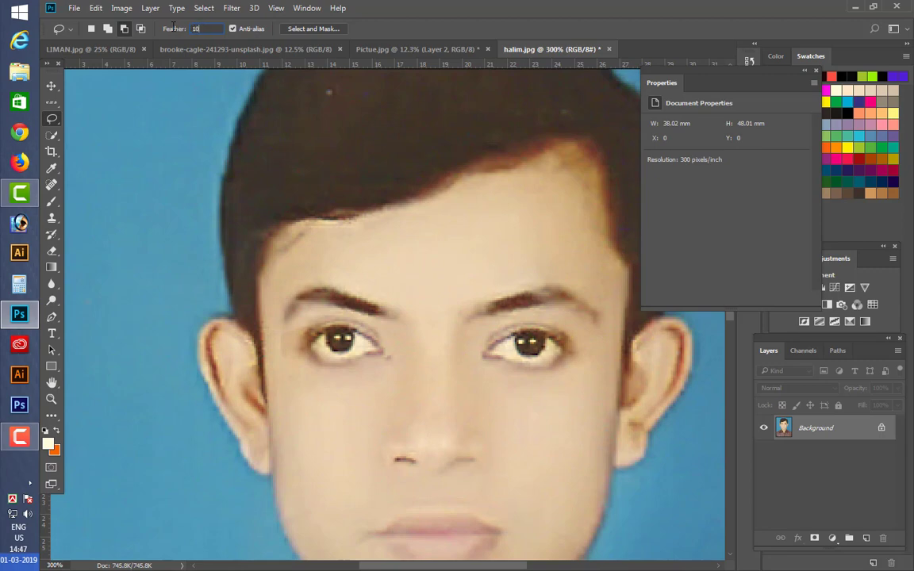
Lasso the right eye with 10 px feather, copy it onto the left eye, flipped horizontally.
{"action": "mouse_move", "coordinate": [500, 274]}
{"action": "left_mouse_down"}
{"action": "mouse_move", "coordinate": [452, 326]}
{"action": "mouse_move", "coordinate": [460, 370]}
{"action": "mouse_move", "coordinate": [537, 409]}
{"action": "mouse_move", "coordinate": [621, 367]}
{"action": "left_mouse_up"}
{"action": "mouse_move", "coordinate": [605, 296]}
{"action": "left_mouse_down"}
{"action": "mouse_move", "coordinate": [562, 267]}
{"action": "mouse_move", "coordinate": [488, 271]}
{"action": "left_mouse_up"}
{"action": "left_click_drag", "start_coordinate": [539, 341], "coordinate": [378, 301]}
{"action": "key", "text": "ctrl+t"}
{"action": "right_click", "coordinate": [387, 303]}
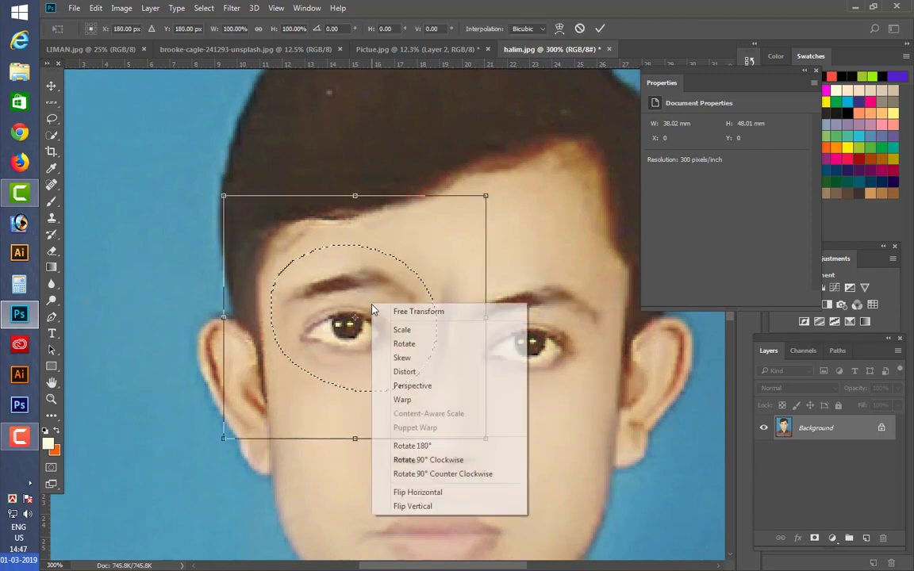
{"action": "left_click", "coordinate": [420, 491]}
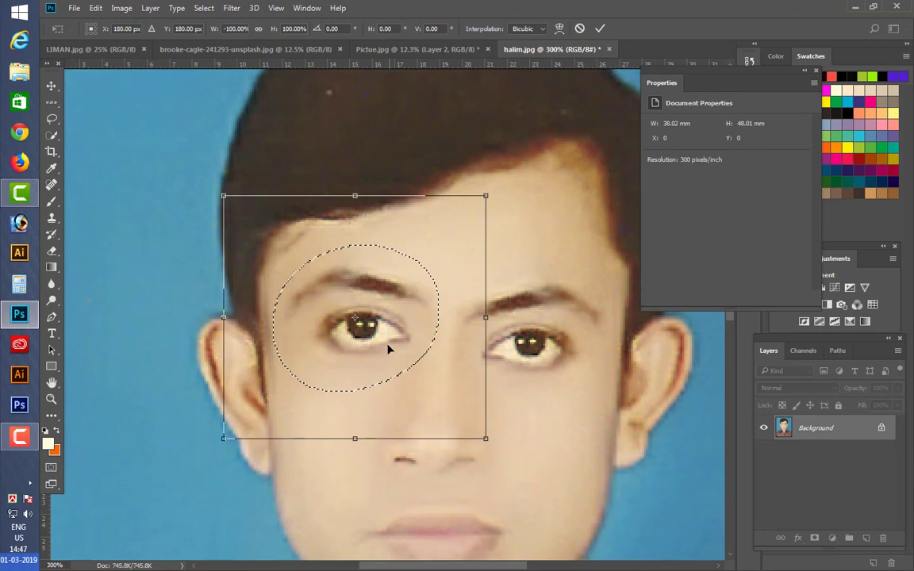
{"action": "left_click_drag", "start_coordinate": [386, 346], "coordinate": [365, 348]}
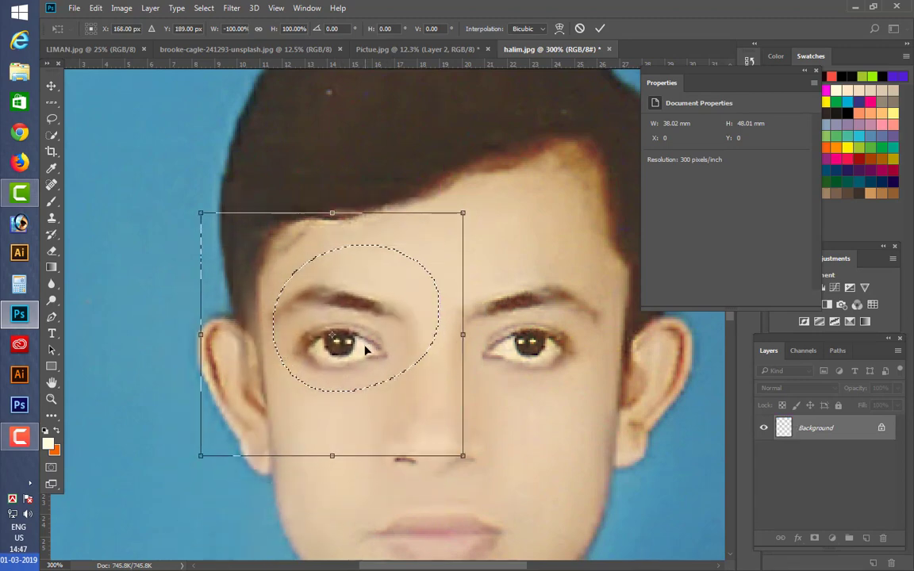
{"action": "key", "text": "Return"}
{"action": "key", "text": "ctrl+d"}
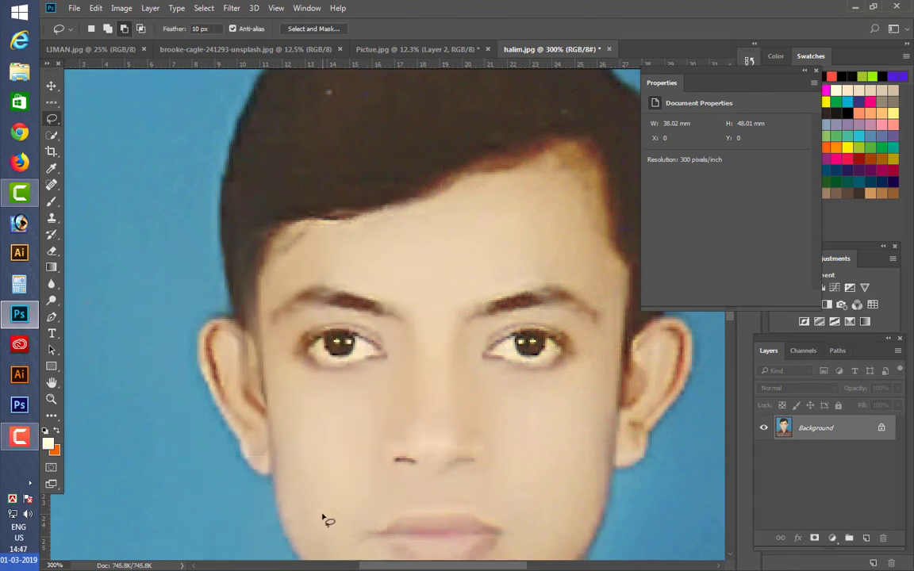
Check the result, then paint a white spot over the left eye with the brush.
{"action": "key", "text": "ctrl+plus"}
{"action": "key", "text": "ctrl+plus"}
{"action": "key", "text": "ctrl+plus"}
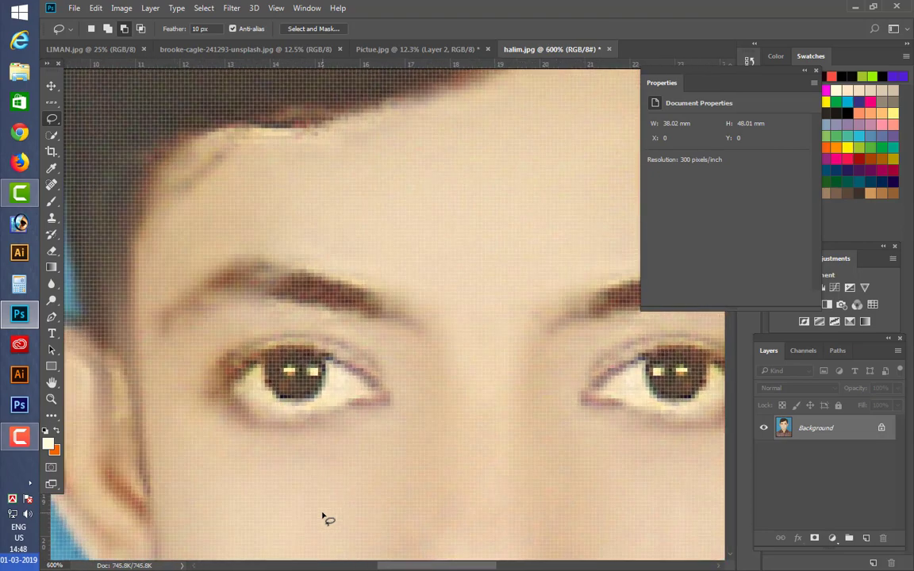
{"action": "key", "text": "ctrl+minus"}
{"action": "key", "text": "ctrl+minus"}
{"action": "key", "text": "ctrl+minus"}
{"action": "key", "text": "ctrl+minus"}
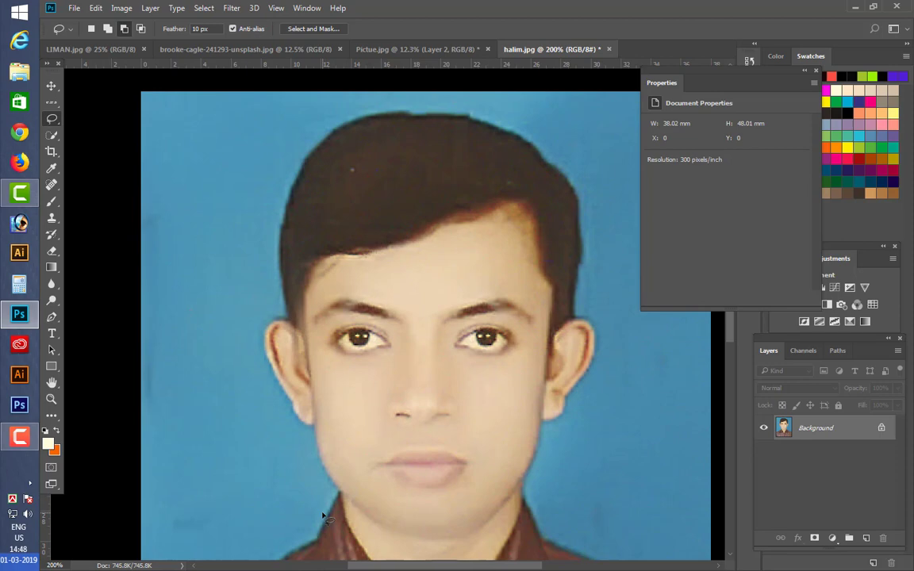
{"action": "left_click_drag", "start_coordinate": [361, 262], "coordinate": [357, 264]}
{"action": "left_click_drag", "start_coordinate": [475, 261], "coordinate": [500, 384]}
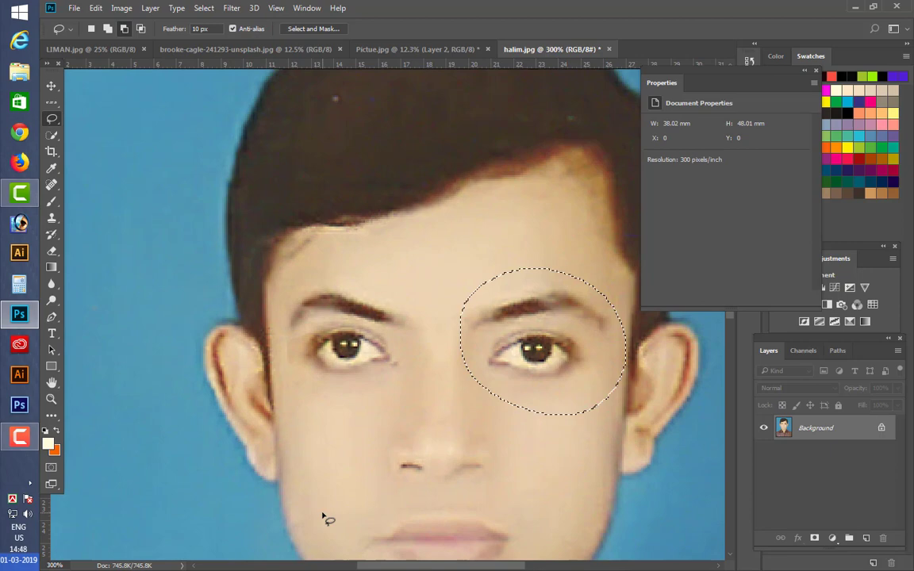
{"action": "key", "text": "ctrl+d"}
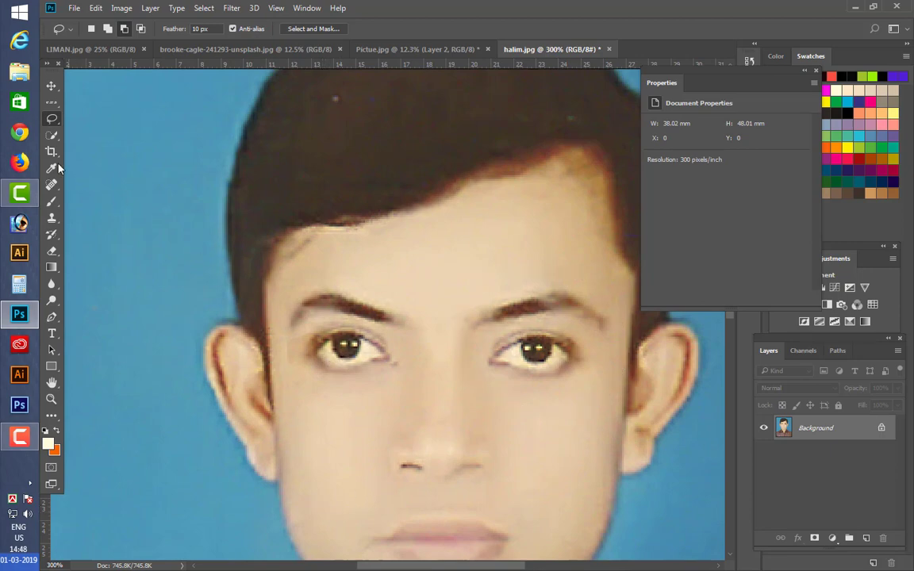
{"action": "key", "text": "b"}
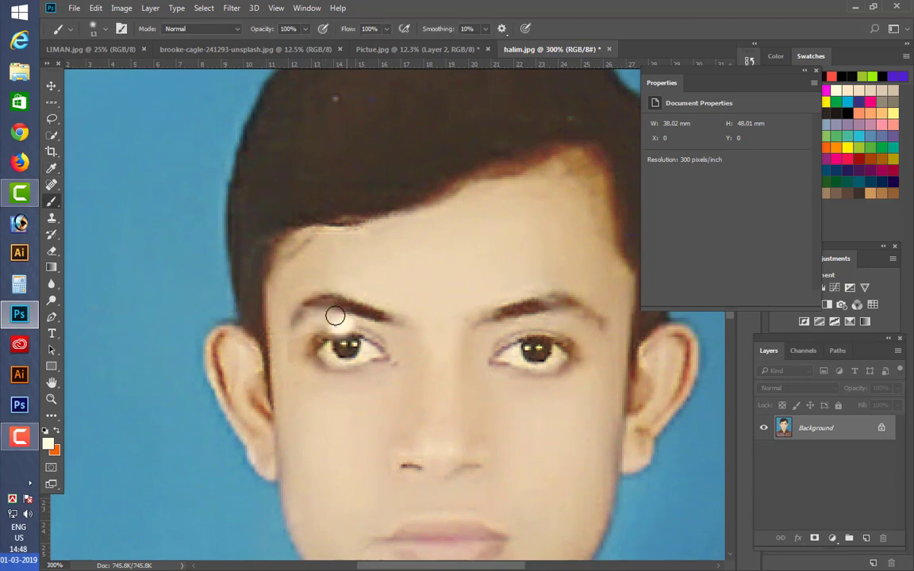
{"action": "mouse_move", "coordinate": [336, 312]}
{"action": "left_mouse_down"}
{"action": "mouse_move", "coordinate": [326, 322]}
{"action": "mouse_move", "coordinate": [340, 337]}
{"action": "left_mouse_up"}
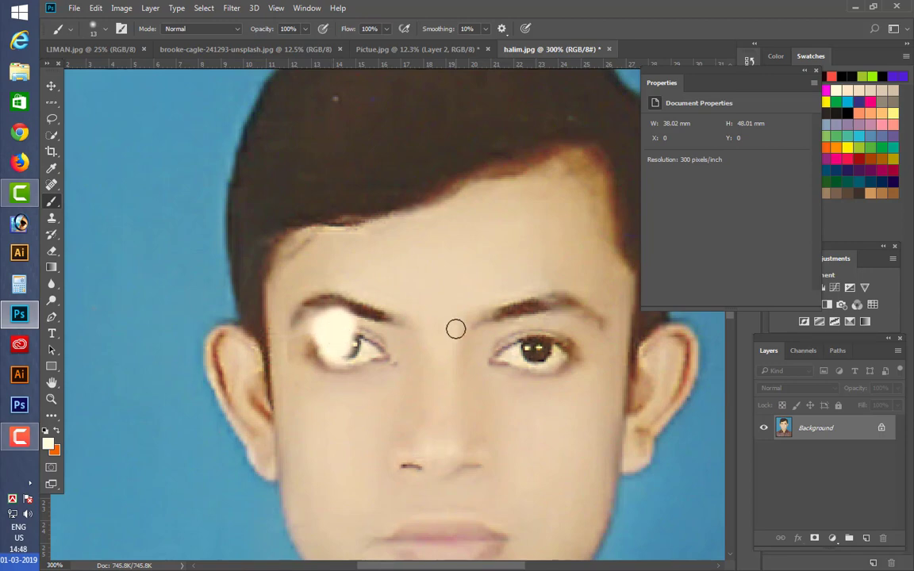
Cover the white spot with a horizontally flipped, lassoed copy of the right eye.
{"action": "key", "text": "l"}
{"action": "mouse_move", "coordinate": [551, 277]}
{"action": "left_mouse_down"}
{"action": "mouse_move", "coordinate": [487, 292]}
{"action": "mouse_move", "coordinate": [468, 313]}
{"action": "mouse_move", "coordinate": [466, 362]}
{"action": "mouse_move", "coordinate": [496, 397]}
{"action": "mouse_move", "coordinate": [560, 385]}
{"action": "mouse_move", "coordinate": [611, 346]}
{"action": "mouse_move", "coordinate": [619, 320]}
{"action": "mouse_move", "coordinate": [586, 280]}
{"action": "mouse_move", "coordinate": [548, 277]}
{"action": "left_mouse_up"}
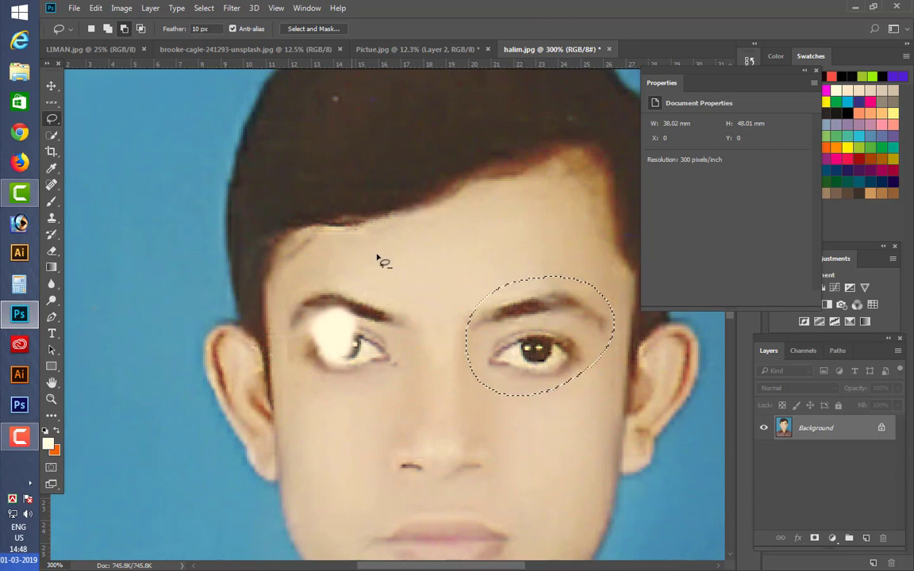
{"action": "left_click_drag", "start_coordinate": [540, 333], "coordinate": [353, 318]}
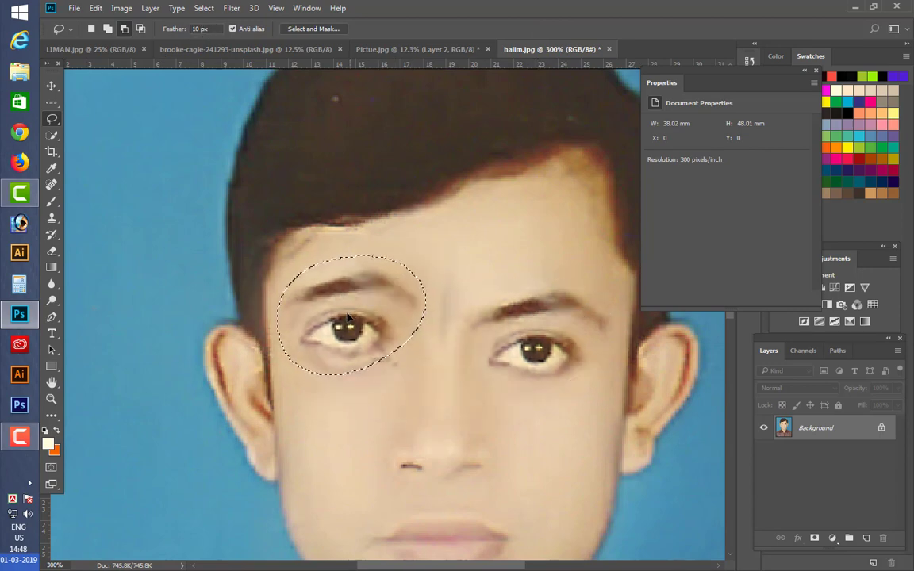
{"action": "key", "text": "ctrl+t"}
{"action": "right_click", "coordinate": [363, 317]}
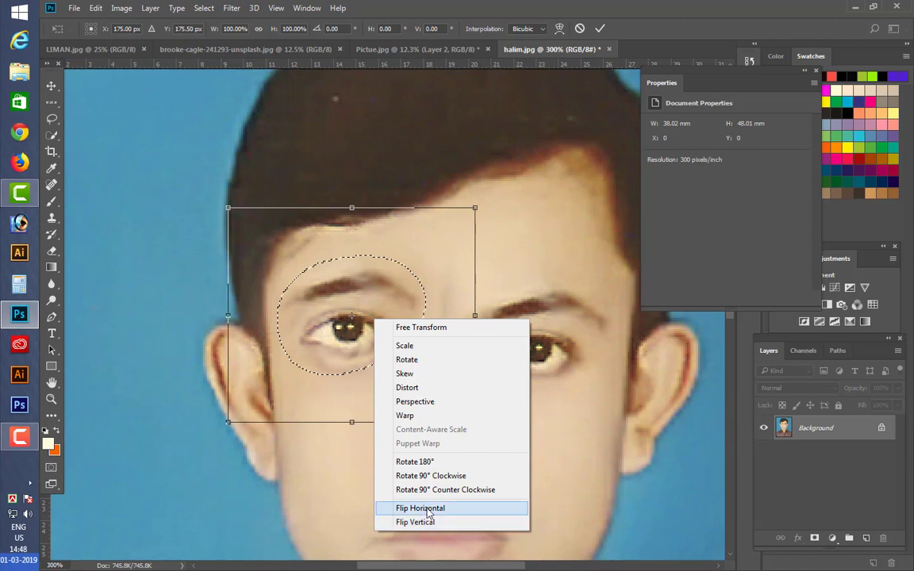
{"action": "left_click", "coordinate": [420, 506]}
{"action": "left_click_drag", "start_coordinate": [400, 371], "coordinate": [381, 361]}
{"action": "key", "text": "Return"}
{"action": "key", "text": "ctrl+d"}
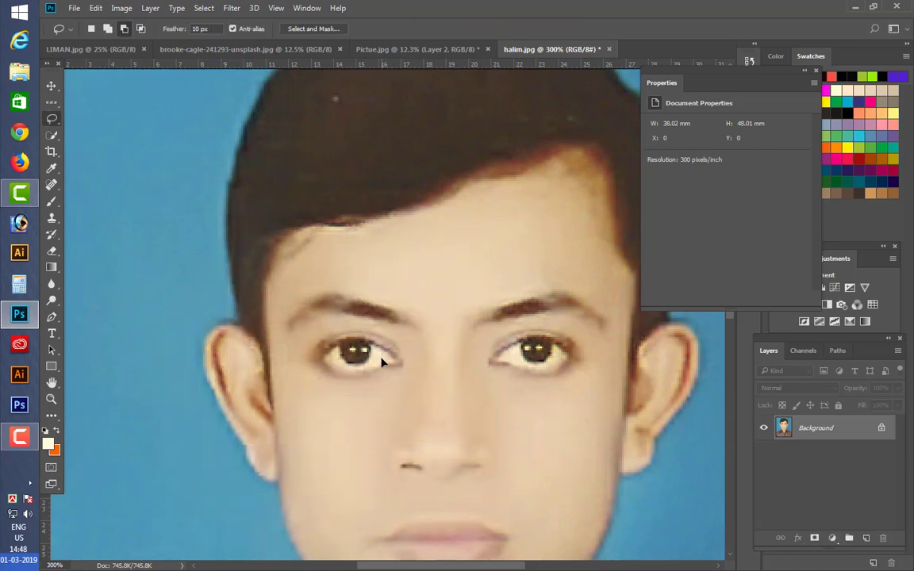
{"action": "key", "text": "ctrl+plus"}
{"action": "key", "text": "ctrl+plus"}
{"action": "key", "text": "ctrl+minus"}
{"action": "key", "text": "ctrl+minus"}
{"action": "key", "text": "ctrl+minus"}
{"action": "key", "text": "ctrl+minus"}
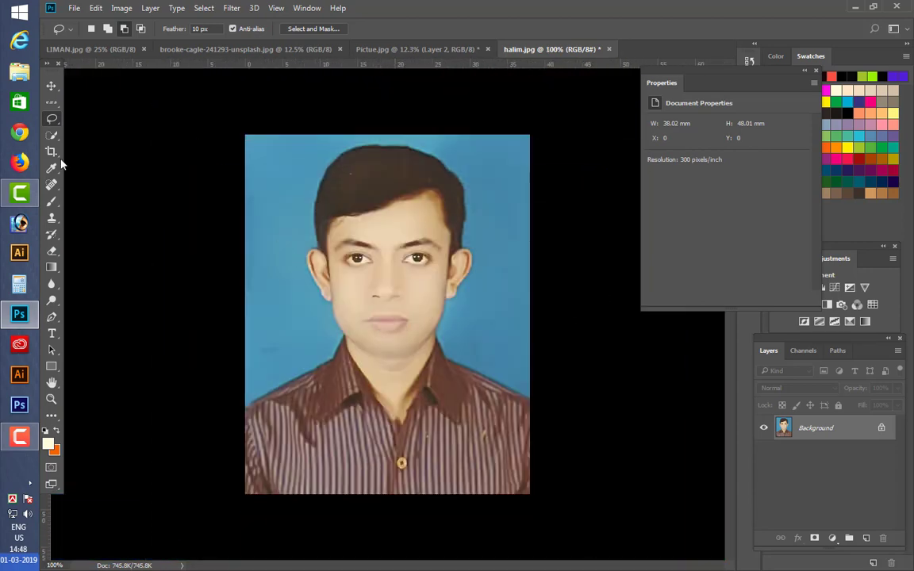
Switch to the Polygonal Lasso Tool and bring the Picture.jpg house image forward, zoomed in slightly.
{"action": "right_click", "coordinate": [52, 119]}
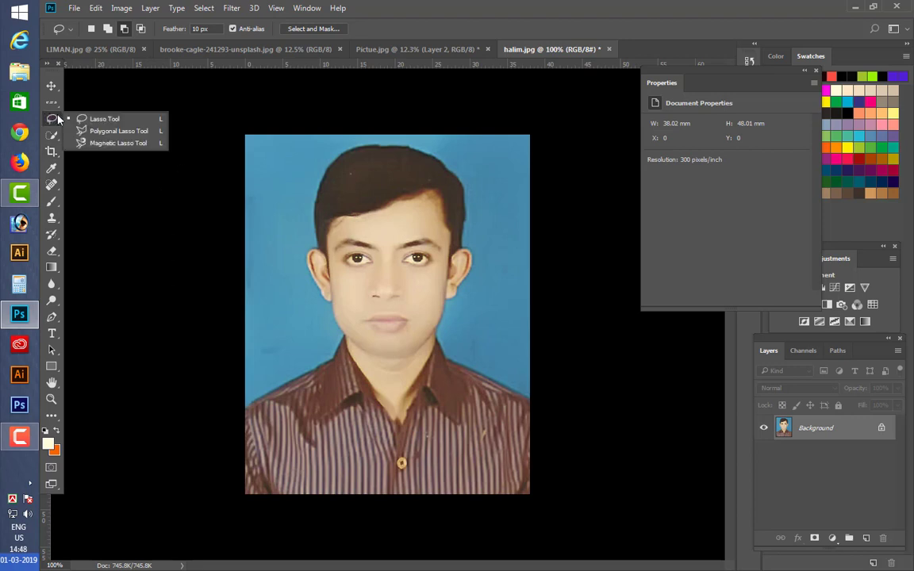
{"action": "left_click", "coordinate": [88, 119]}
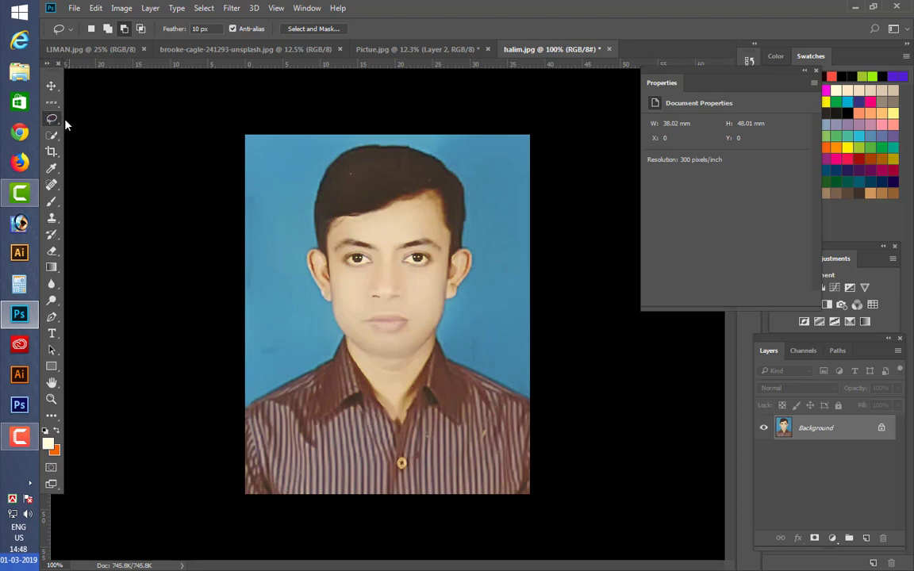
{"action": "right_click", "coordinate": [52, 119]}
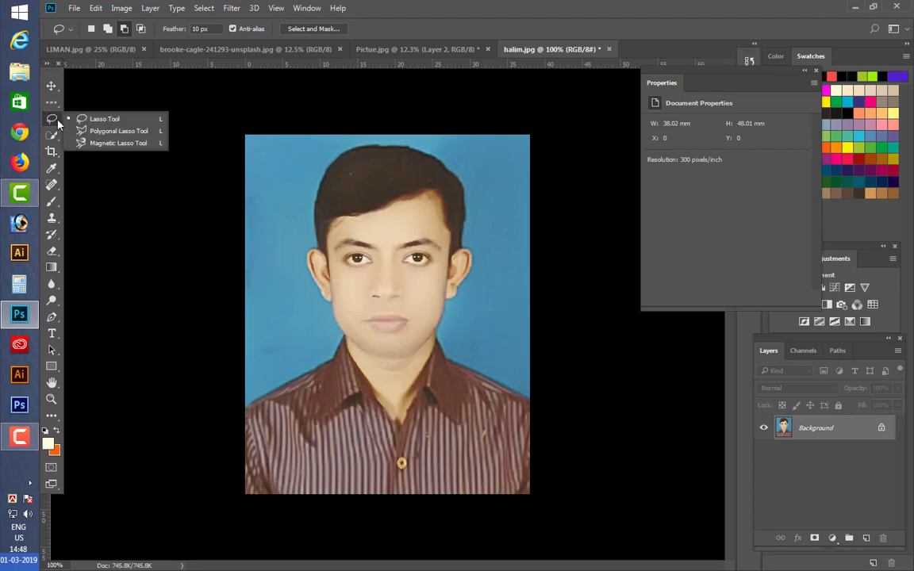
{"action": "left_click", "coordinate": [126, 131]}
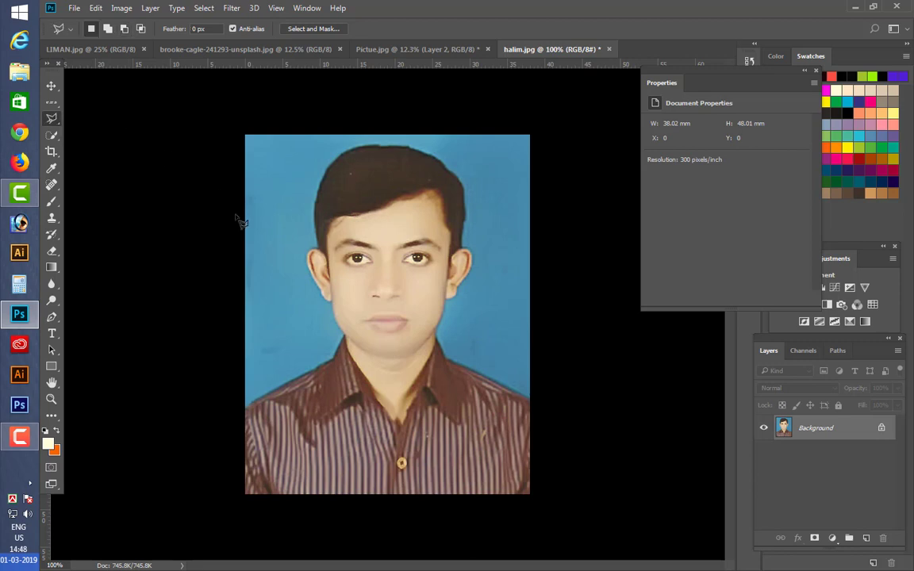
{"action": "left_click", "coordinate": [396, 49]}
{"action": "key", "text": "ctrl+plus"}
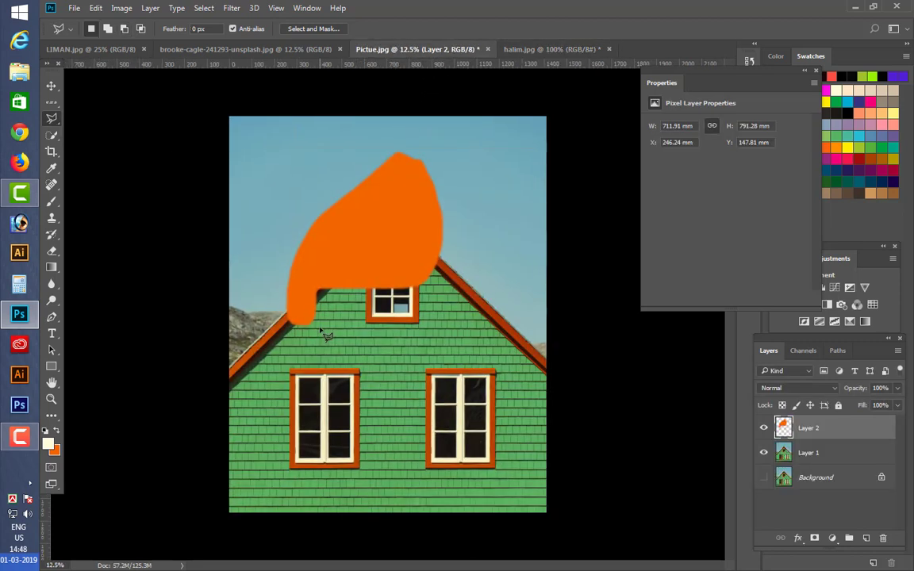
Draw a five-corner polygon selection on the house, closing it at the starting point.
{"action": "left_click", "coordinate": [288, 133]}
{"action": "left_click", "coordinate": [326, 155]}
{"action": "left_click", "coordinate": [284, 198]}
{"action": "left_click", "coordinate": [250, 176]}
{"action": "left_click", "coordinate": [247, 150]}
{"action": "left_click", "coordinate": [285, 137]}
Make polygon selections in the sky and around the right window, deselecting each with Ctrl+D.
{"action": "left_click", "coordinate": [501, 130]}
{"action": "left_click", "coordinate": [529, 179]}
{"action": "left_click", "coordinate": [453, 200]}
{"action": "left_click", "coordinate": [451, 162]}
{"action": "left_click", "coordinate": [506, 139]}
{"action": "key", "text": "ctrl+d"}
{"action": "left_click", "coordinate": [432, 373]}
{"action": "key", "text": "ctrl+d"}
Choose the Magnetic Lasso Tool and delete the orange Layer 2 using the Move tool.
{"action": "right_click", "coordinate": [50, 120]}
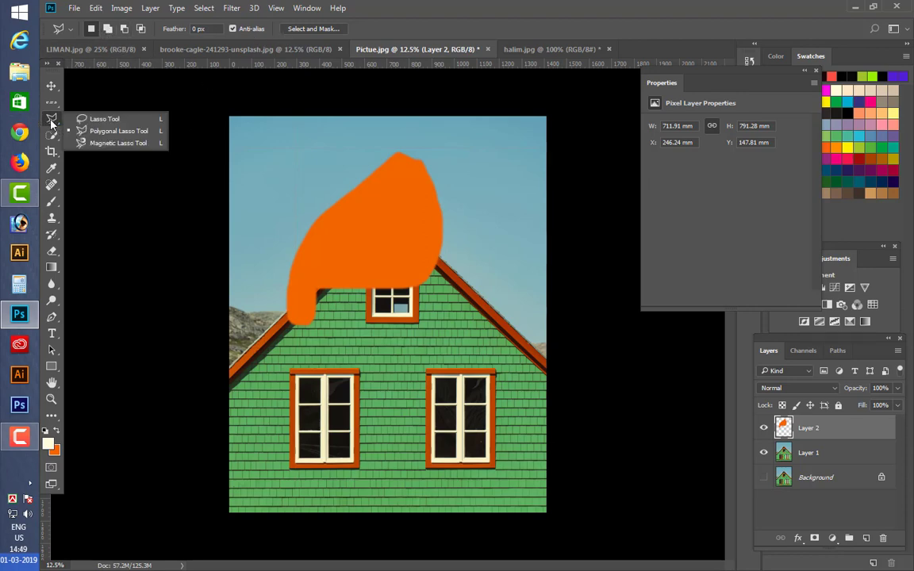
{"action": "left_click", "coordinate": [106, 144]}
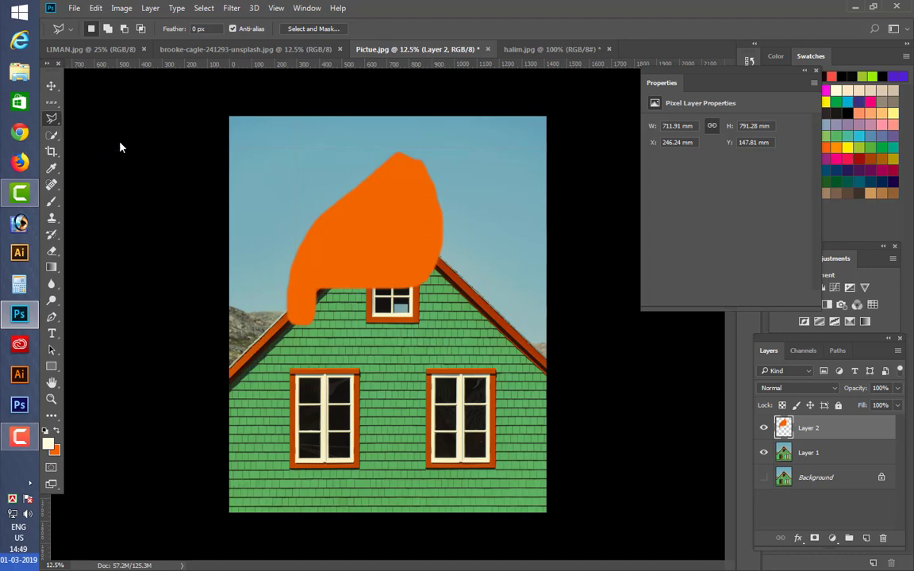
{"action": "left_click", "coordinate": [51, 85]}
{"action": "key", "text": "Delete"}
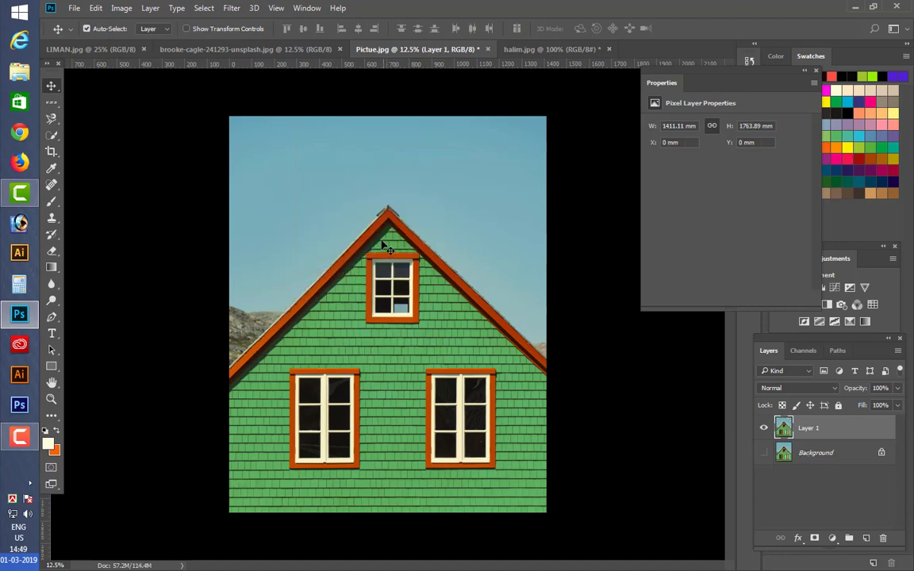
{"action": "left_click", "coordinate": [52, 118]}
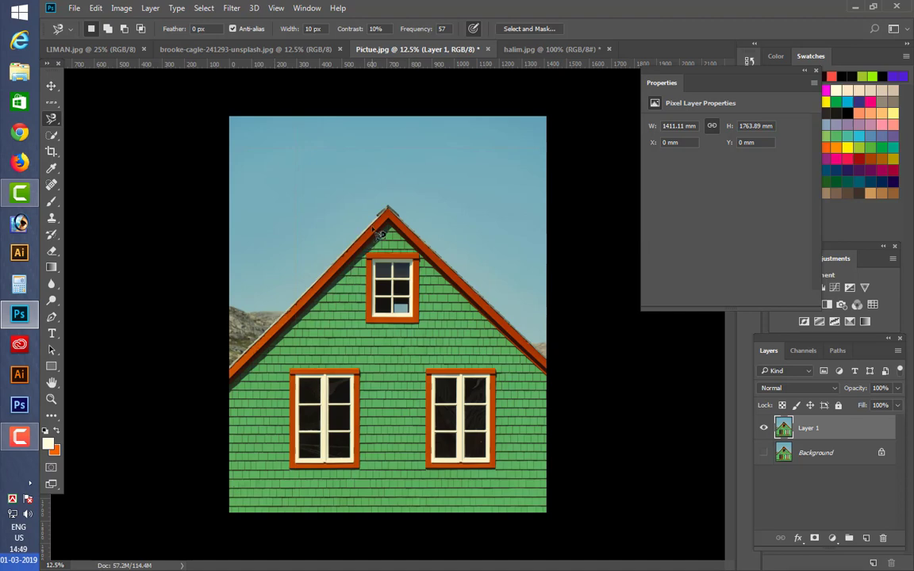
Trace a magnetic lasso path from the left roof edge, over the peak, partway down the right.
{"action": "left_click", "coordinate": [252, 345]}
{"action": "mouse_move", "coordinate": [318, 296]}
{"action": "left_mouse_down"}
{"action": "mouse_move", "coordinate": [387, 210]}
{"action": "mouse_move", "coordinate": [394, 217]}
{"action": "left_mouse_up"}
{"action": "left_click_drag", "start_coordinate": [397, 214], "coordinate": [413, 230]}
{"action": "left_click_drag", "start_coordinate": [448, 262], "coordinate": [469, 281]}
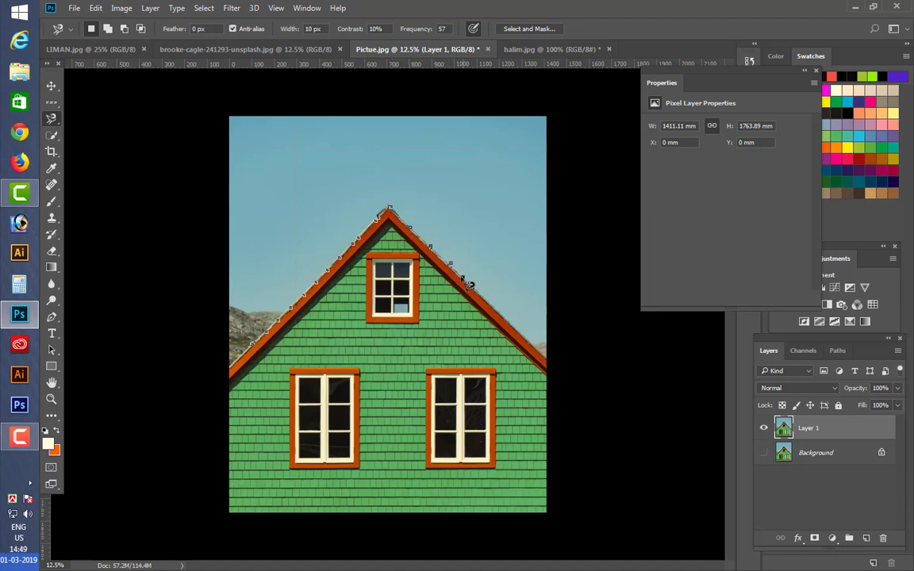
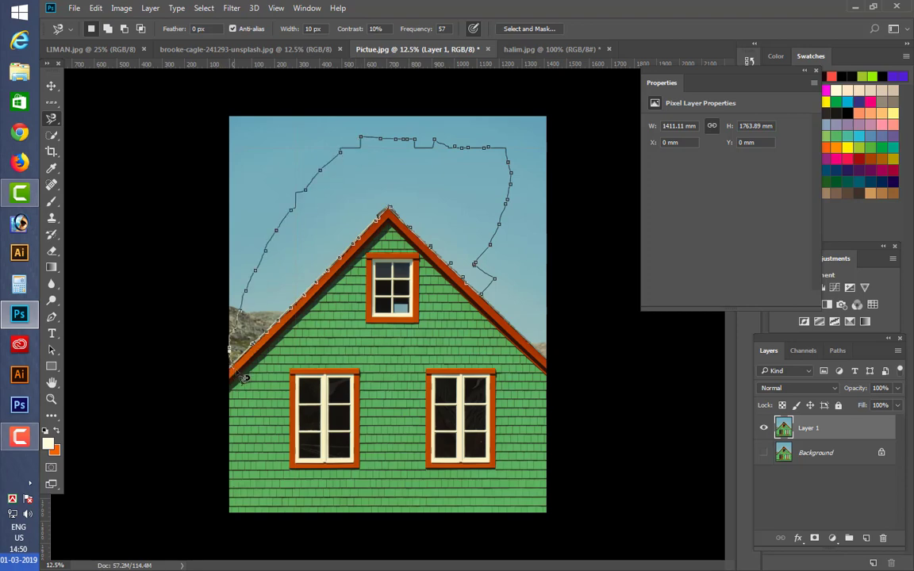
Close the sky outline, browse the selection tool flyout, return to Lasso and deselect.
{"action": "double_click", "coordinate": [262, 349]}
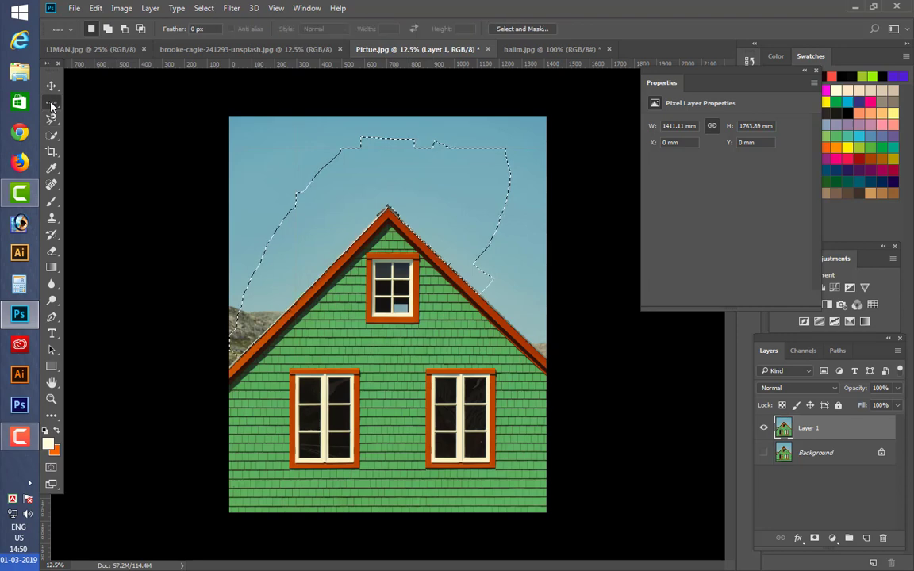
{"action": "left_click", "coordinate": [51, 138]}
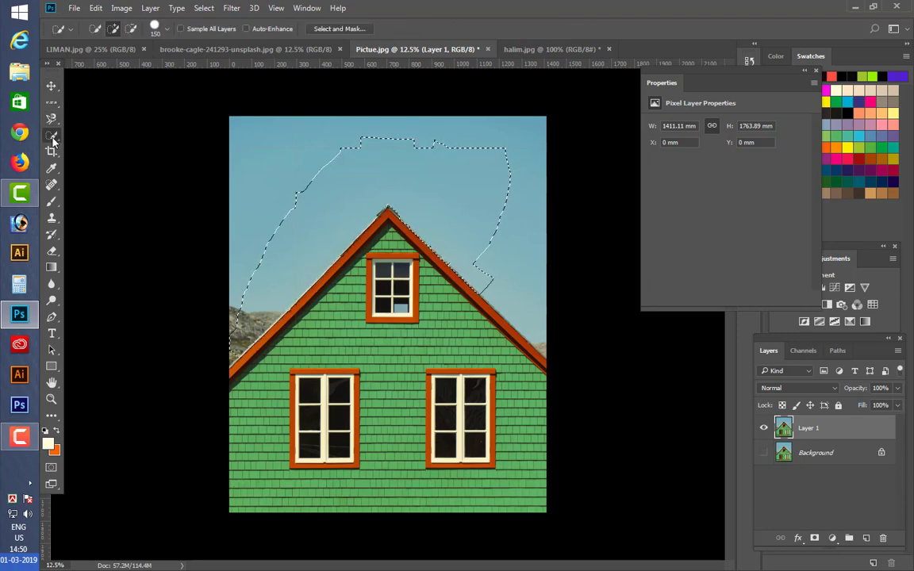
{"action": "right_click", "coordinate": [53, 138]}
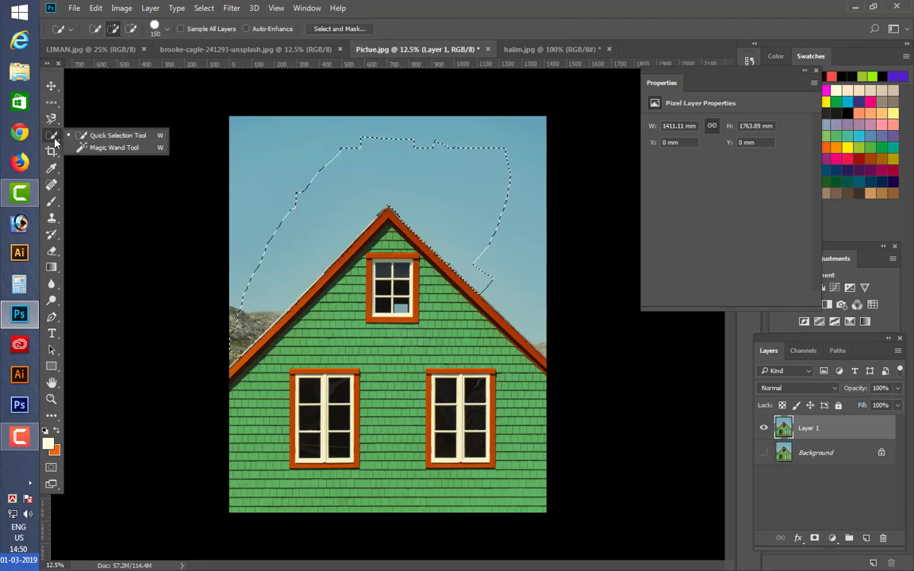
{"action": "left_click", "coordinate": [53, 116]}
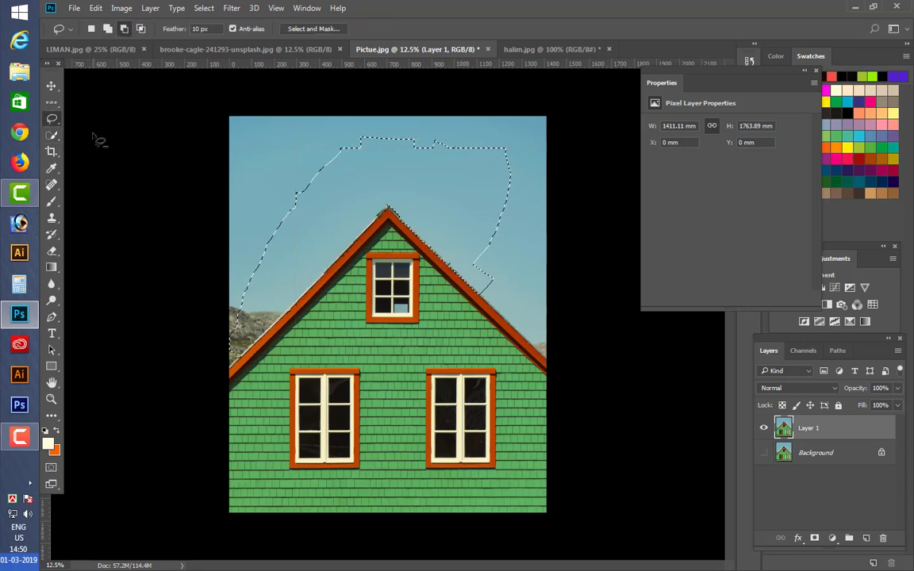
{"action": "key", "text": "ctrl+d"}
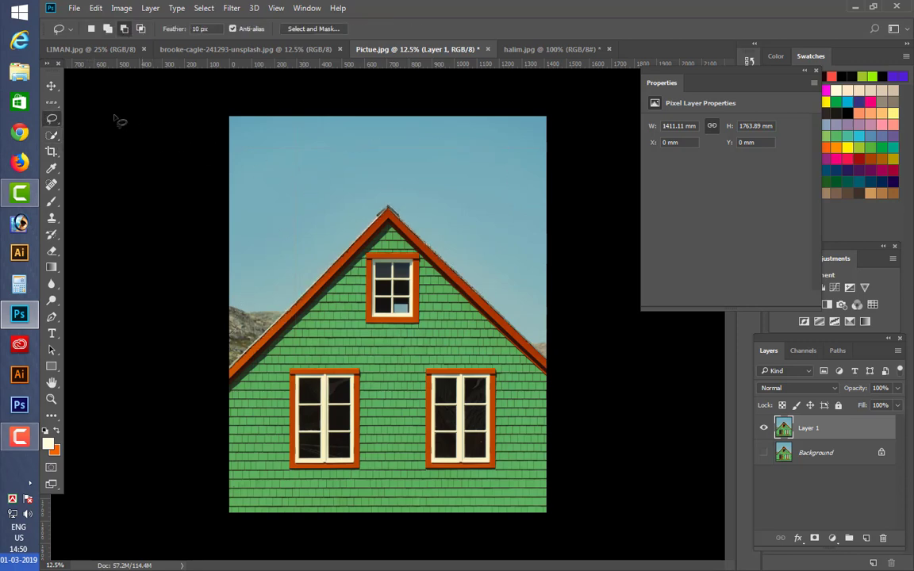
Pick the Quick Selection tool at brush size 70 and switch to the brooke-cagle photo.
{"action": "left_click", "coordinate": [53, 136]}
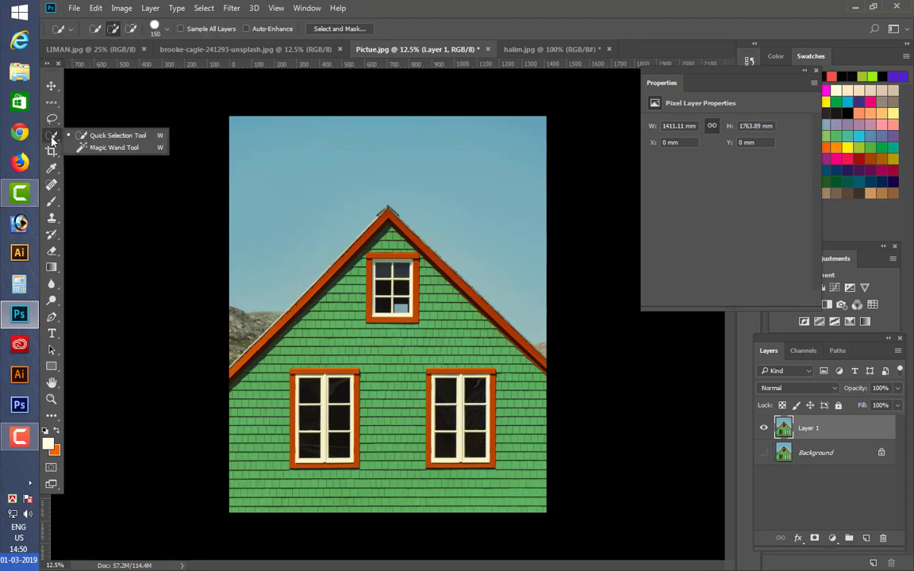
{"action": "left_click", "coordinate": [94, 136]}
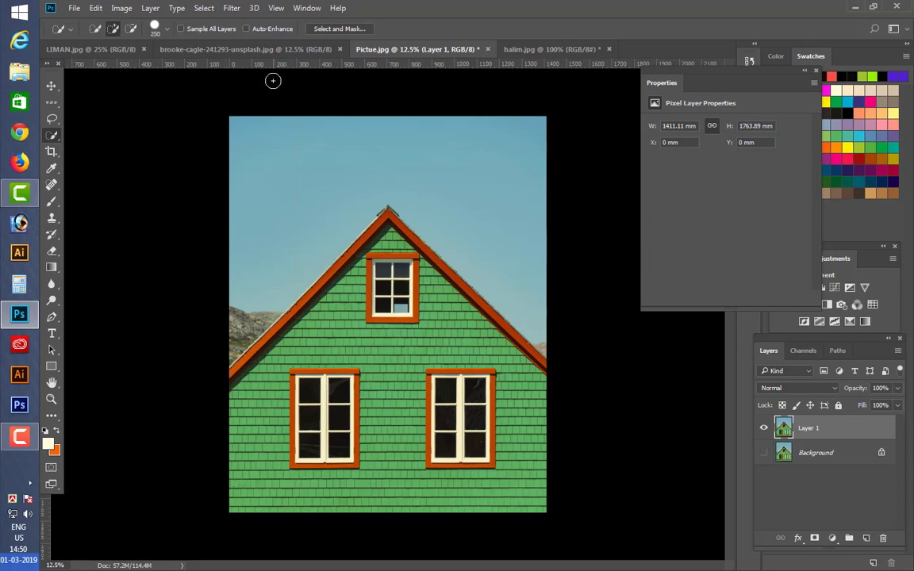
{"action": "key", "text": "bracketright"}
{"action": "key", "text": "bracketright"}
{"action": "key", "text": "bracketleft"}
{"action": "key", "text": "bracketleft"}
{"action": "key", "text": "bracketleft"}
{"action": "key", "text": "bracketleft"}
{"action": "left_click", "coordinate": [238, 50]}
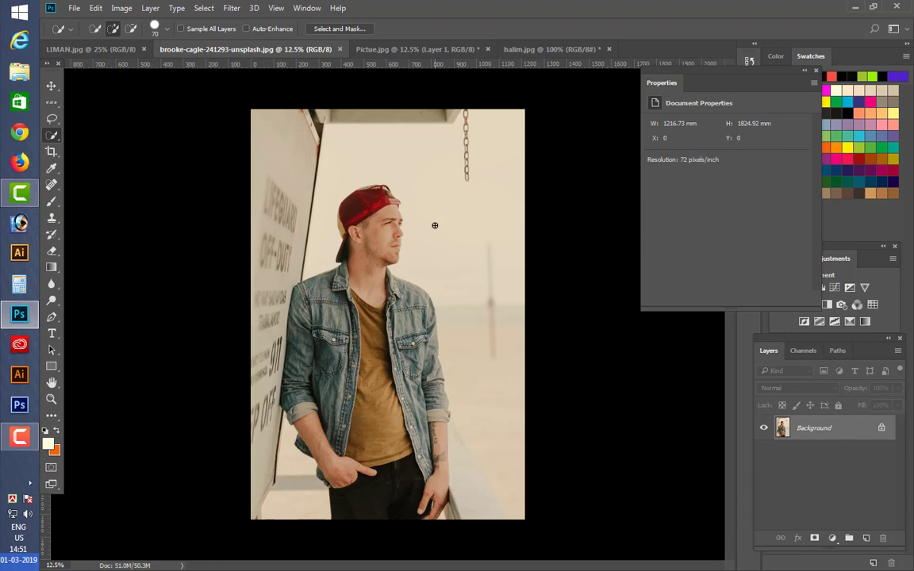
Resize the Quick Selection brush to 100.
{"action": "key", "text": "bracketright"}
{"action": "key", "text": "bracketright"}
{"action": "key", "text": "bracketright"}
{"action": "key", "text": "bracketright"}
{"action": "key", "text": "bracketright"}
{"action": "key", "text": "bracketright"}
{"action": "key", "text": "bracketright"}
{"action": "key", "text": "bracketright"}
{"action": "key", "text": "bracketright"}
{"action": "key", "text": "bracketright"}
{"action": "key", "text": "bracketright"}
{"action": "key", "text": "bracketright"}
{"action": "key", "text": "bracketright"}
{"action": "key", "text": "bracketright"}
{"action": "key", "text": "bracketright"}
{"action": "key", "text": "bracketright"}
{"action": "key", "text": "bracketright"}
{"action": "key", "text": "bracketright"}
{"action": "key", "text": "bracketright"}
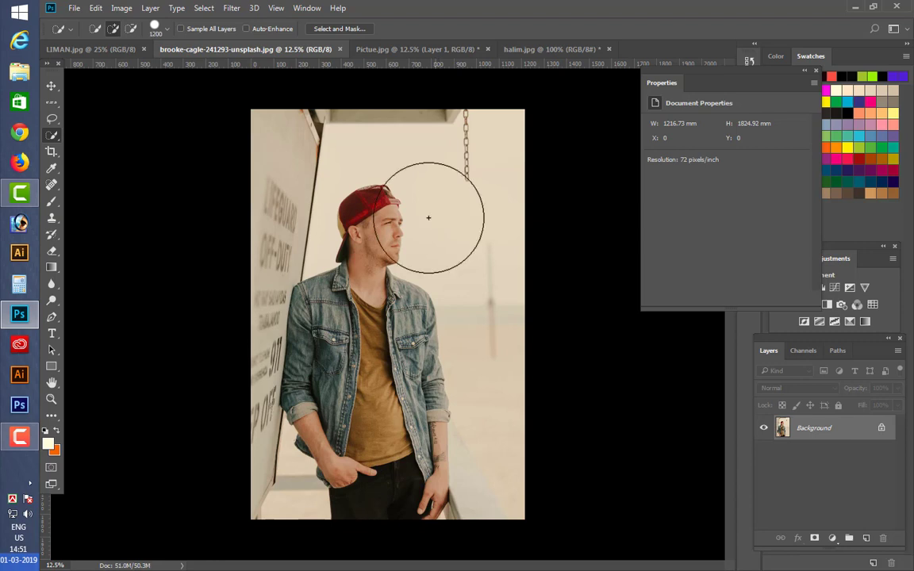
{"action": "key", "text": "bracketright"}
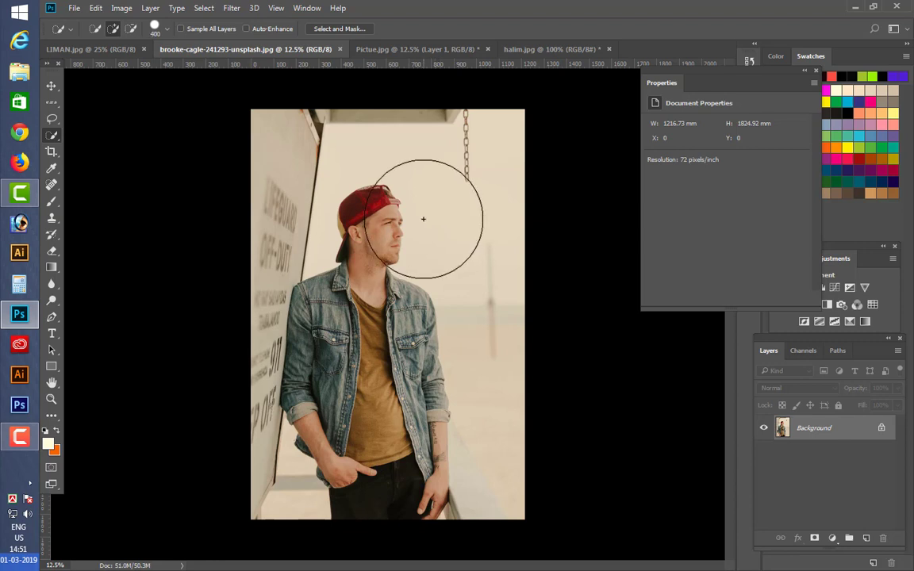
{"action": "key", "text": "bracketleft"}
{"action": "key", "text": "bracketleft"}
{"action": "key", "text": "bracketleft"}
{"action": "key", "text": "bracketleft"}
{"action": "key", "text": "bracketleft"}
{"action": "key", "text": "bracketleft"}
{"action": "key", "text": "bracketleft"}
{"action": "key", "text": "bracketleft"}
{"action": "key", "text": "bracketleft"}
{"action": "key", "text": "bracketleft"}
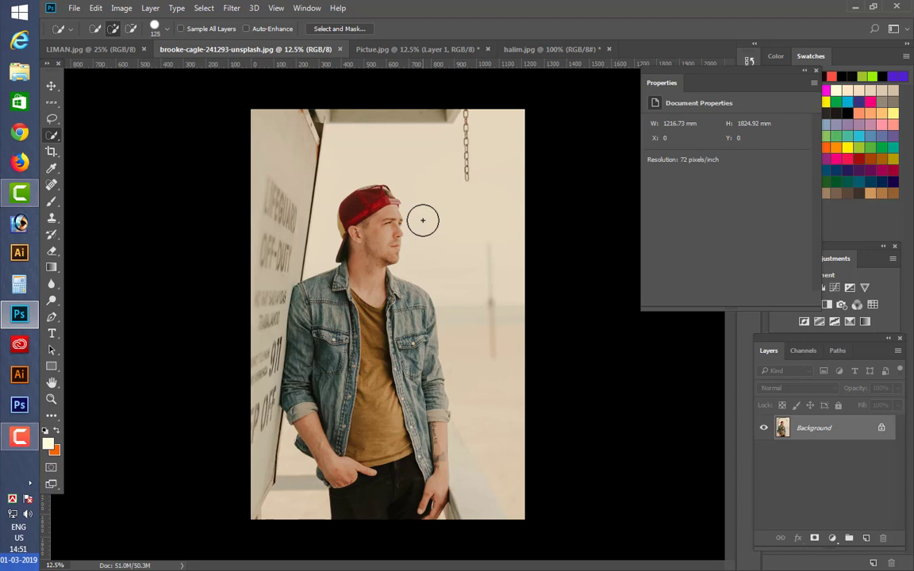
{"action": "key", "text": "bracketleft"}
{"action": "key", "text": "bracketleft"}
{"action": "key", "text": "bracketleft"}
Paint a selection over the man's cap, face, neck, shirt, both jacket sides and jeans.
{"action": "left_click_drag", "start_coordinate": [383, 188], "coordinate": [373, 236]}
{"action": "mouse_move", "coordinate": [320, 285]}
{"action": "left_mouse_down"}
{"action": "mouse_move", "coordinate": [349, 357]}
{"action": "mouse_move", "coordinate": [365, 464]}
{"action": "mouse_move", "coordinate": [381, 421]}
{"action": "left_mouse_up"}
{"action": "mouse_move", "coordinate": [400, 285]}
{"action": "left_mouse_down"}
{"action": "mouse_move", "coordinate": [428, 381]}
{"action": "mouse_move", "coordinate": [432, 483]}
{"action": "left_mouse_up"}
{"action": "mouse_move", "coordinate": [325, 429]}
{"action": "left_mouse_down"}
{"action": "mouse_move", "coordinate": [297, 393]}
{"action": "mouse_move", "coordinate": [293, 341]}
{"action": "mouse_move", "coordinate": [305, 277]}
{"action": "mouse_move", "coordinate": [282, 409]}
{"action": "left_mouse_up"}
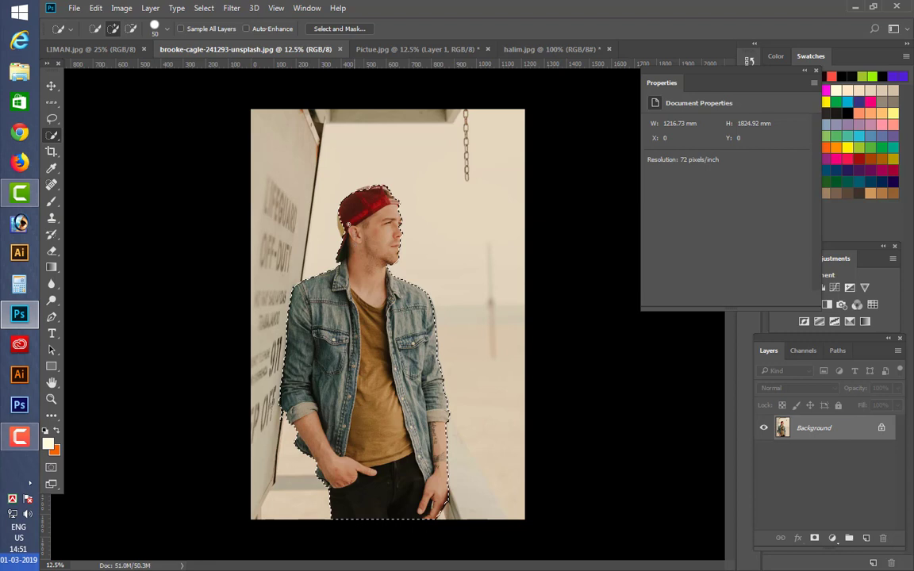
{"action": "left_click_drag", "start_coordinate": [347, 225], "coordinate": [341, 253]}
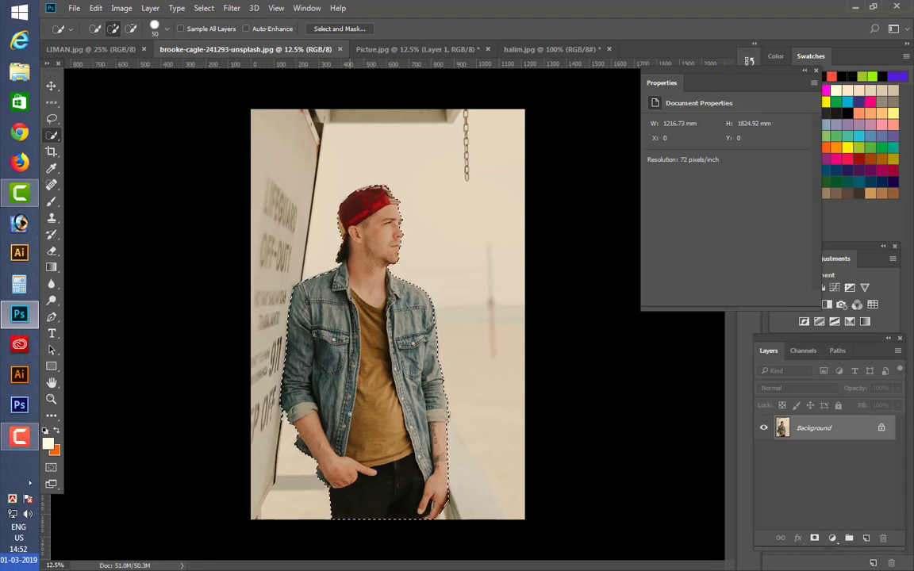
Zoom in on the jacket sleeve and extend the selection up along the dark edge.
{"action": "key", "text": "ctrl+0"}
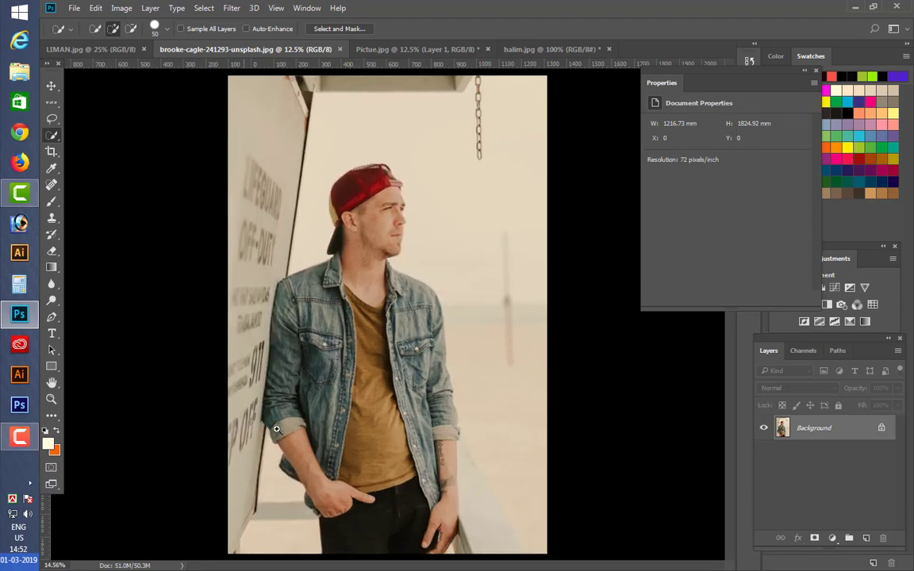
{"action": "scroll", "coordinate": [276, 429], "scroll_direction": "up", "scroll_amount": 5}
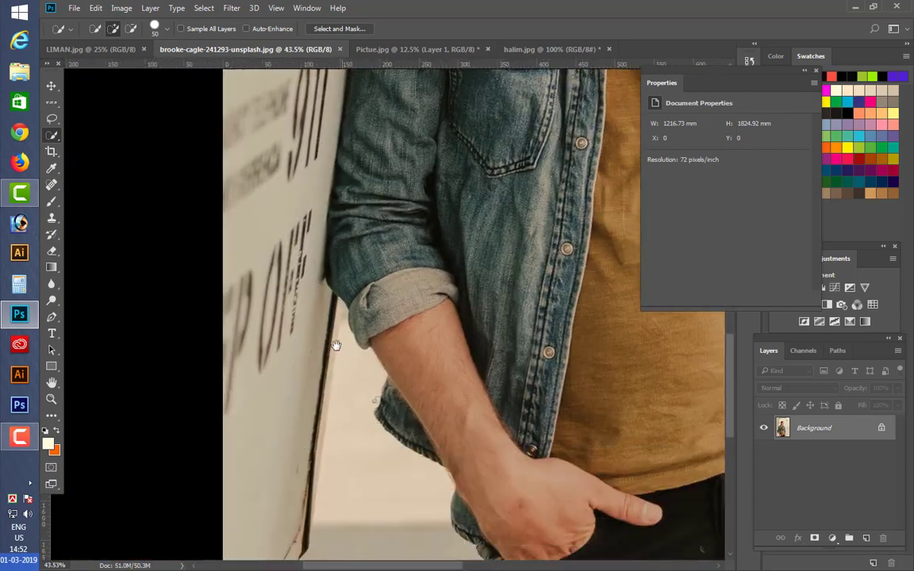
{"action": "left_click_drag", "start_coordinate": [336, 346], "coordinate": [306, 322]}
{"action": "scroll", "coordinate": [322, 322], "scroll_direction": "up", "scroll_amount": 7}
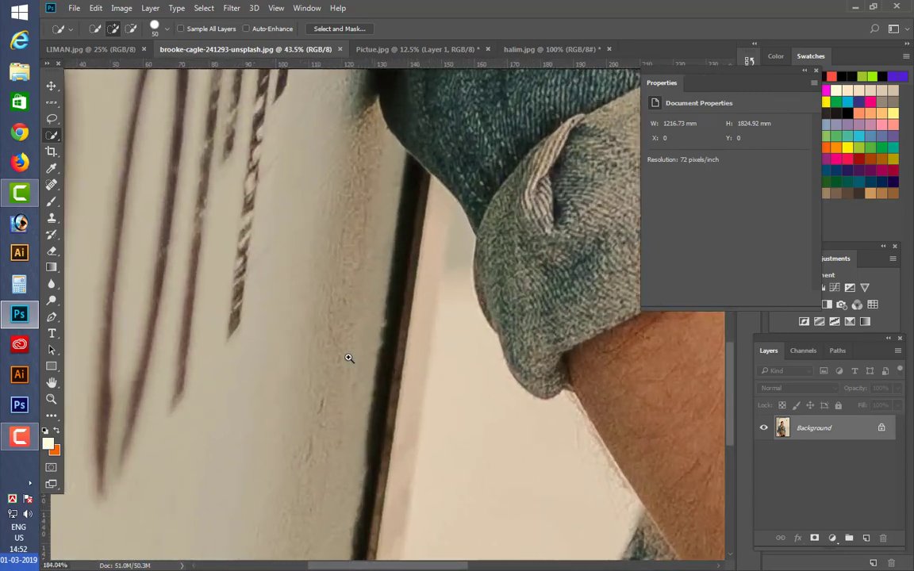
{"action": "mouse_move", "coordinate": [397, 292]}
{"action": "left_mouse_down"}
{"action": "mouse_move", "coordinate": [410, 241]}
{"action": "mouse_move", "coordinate": [387, 204]}
{"action": "left_mouse_up"}
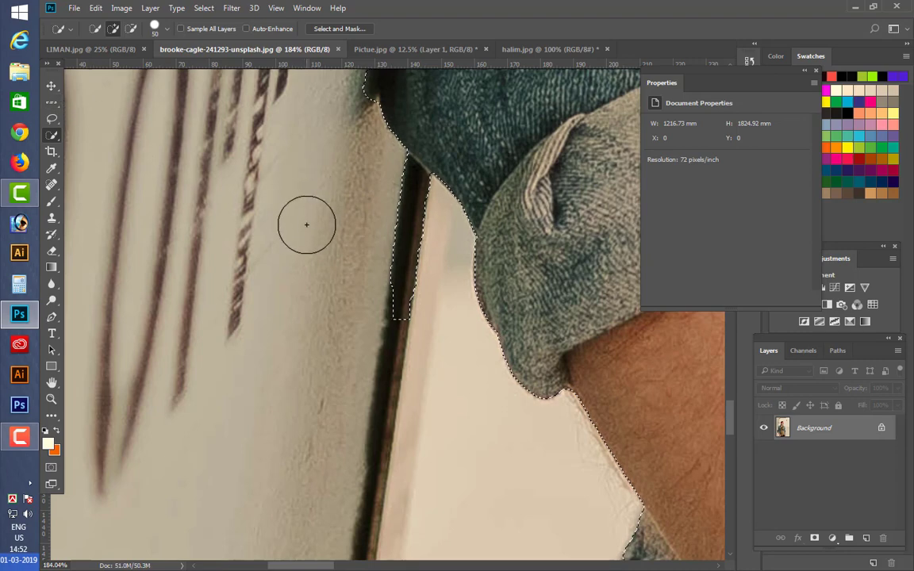
Subtract the stray strip and notch beside the sign edge, then return to 12.5% zoom.
{"action": "key", "text": "alt"}
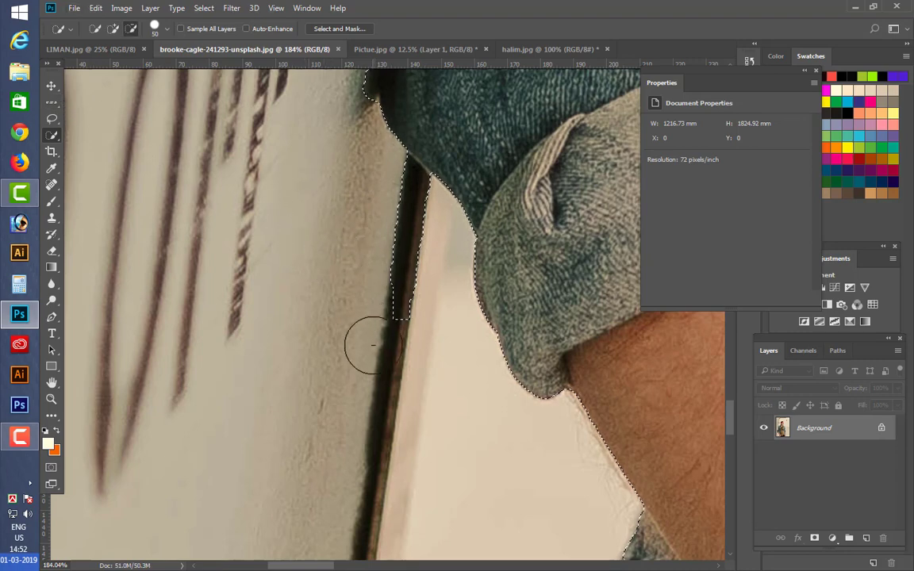
{"action": "left_click_drag", "start_coordinate": [387, 349], "coordinate": [389, 281]}
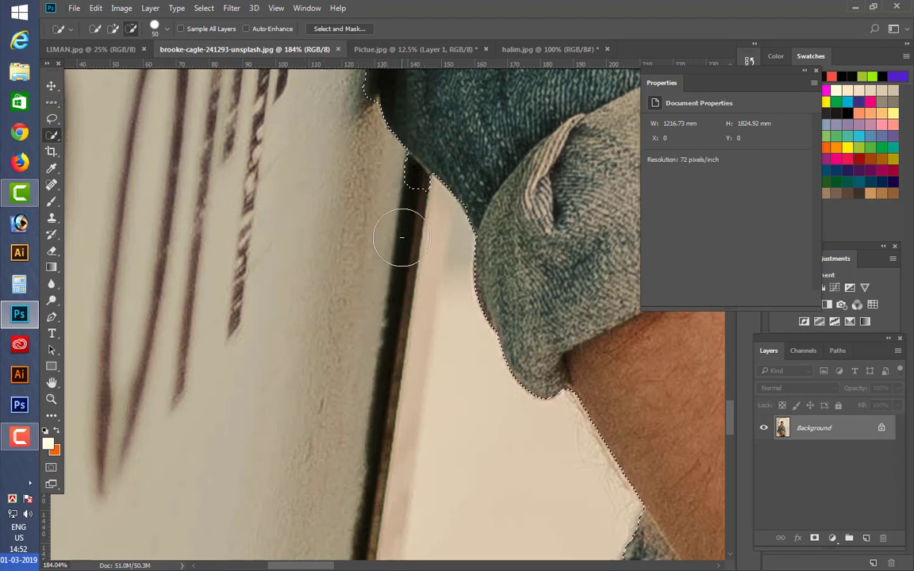
{"action": "left_click_drag", "start_coordinate": [401, 237], "coordinate": [410, 198]}
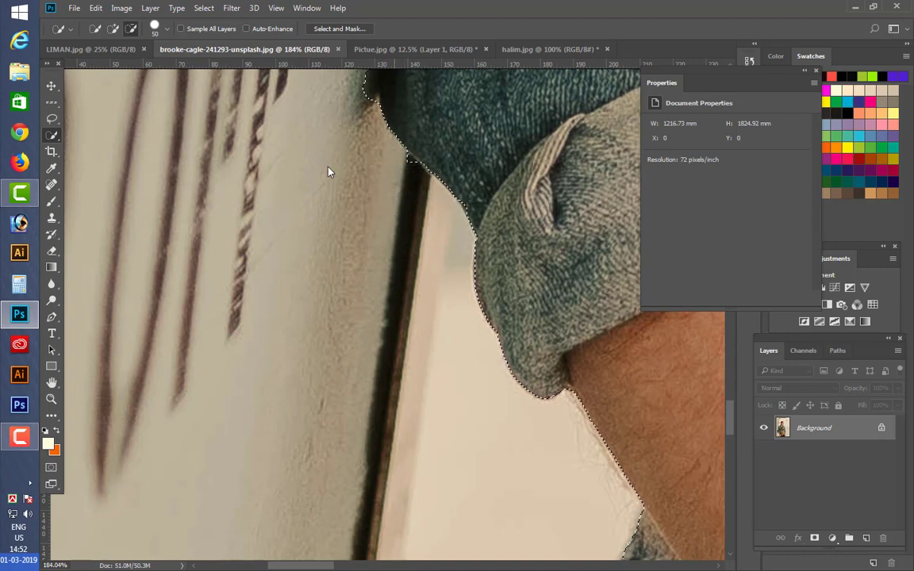
{"action": "left_click", "coordinate": [114, 29]}
{"action": "left_click_drag", "start_coordinate": [397, 204], "coordinate": [302, 416]}
{"action": "scroll", "coordinate": [302, 417], "scroll_direction": "down", "scroll_amount": 5}
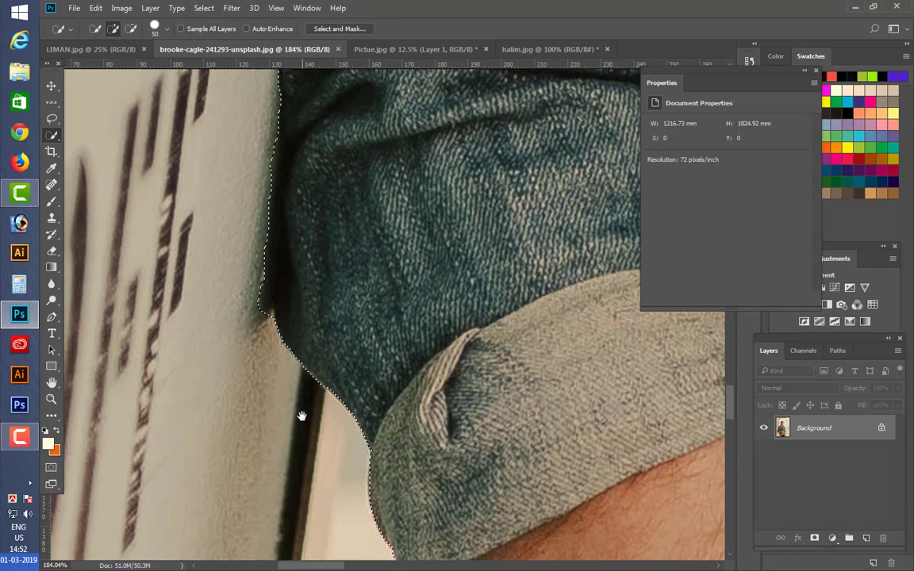
{"action": "scroll", "coordinate": [301, 417], "scroll_direction": "down", "scroll_amount": 3}
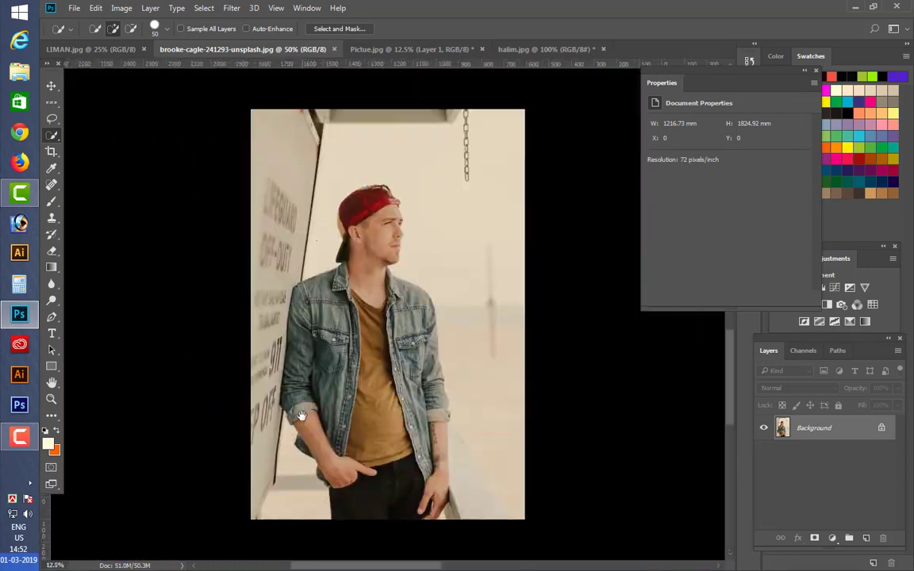
{"action": "scroll", "coordinate": [301, 416], "scroll_direction": "up", "scroll_amount": 1}
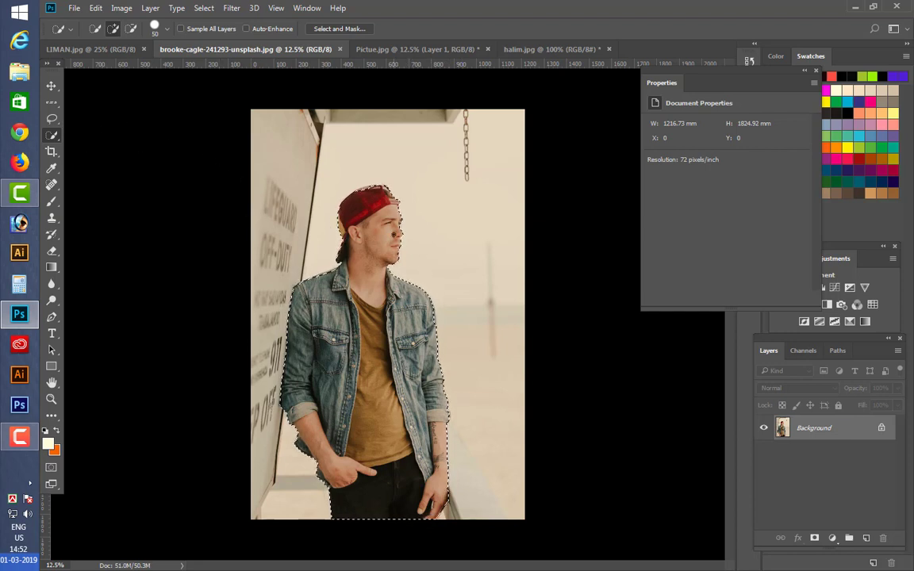
Copy the man to a new layer, load its outline as a selection, and merge it down.
{"action": "key", "text": "ctrl+j"}
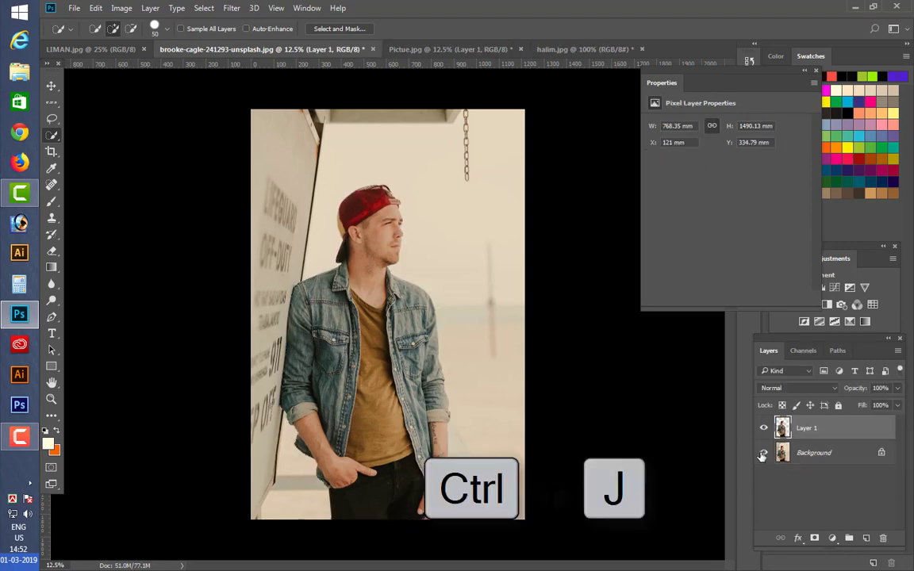
{"action": "left_click", "coordinate": [762, 453]}
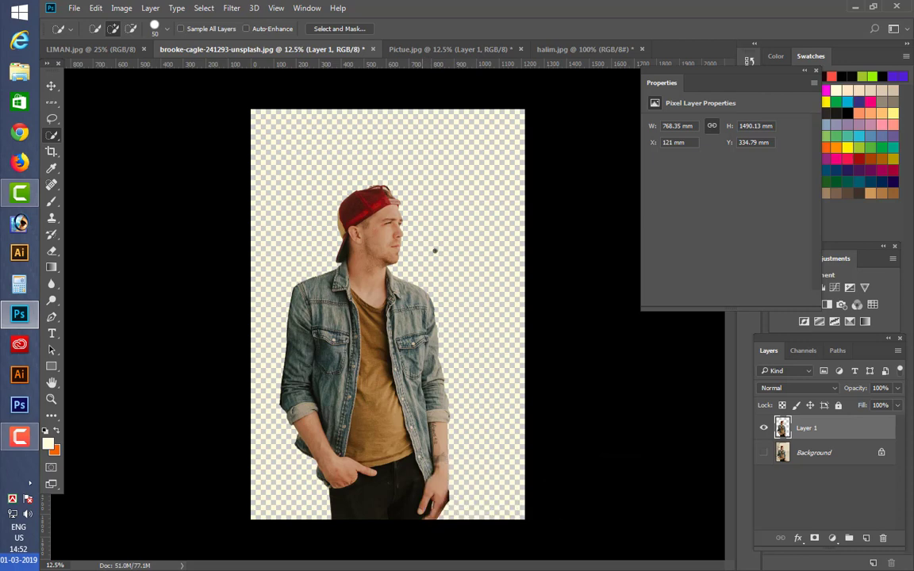
{"action": "left_click", "coordinate": [763, 454]}
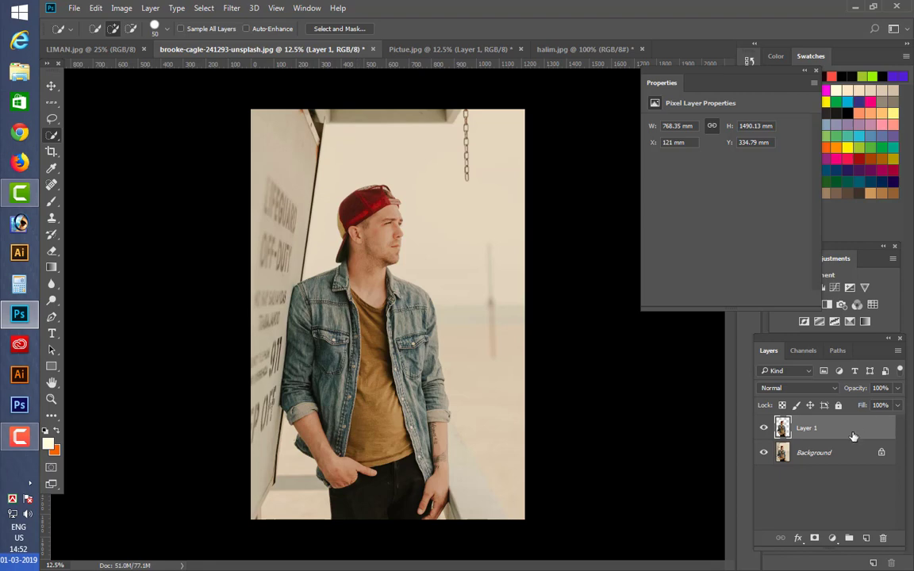
{"action": "left_click", "coordinate": [782, 428], "text": "ctrl"}
{"action": "key", "text": "ctrl+e"}
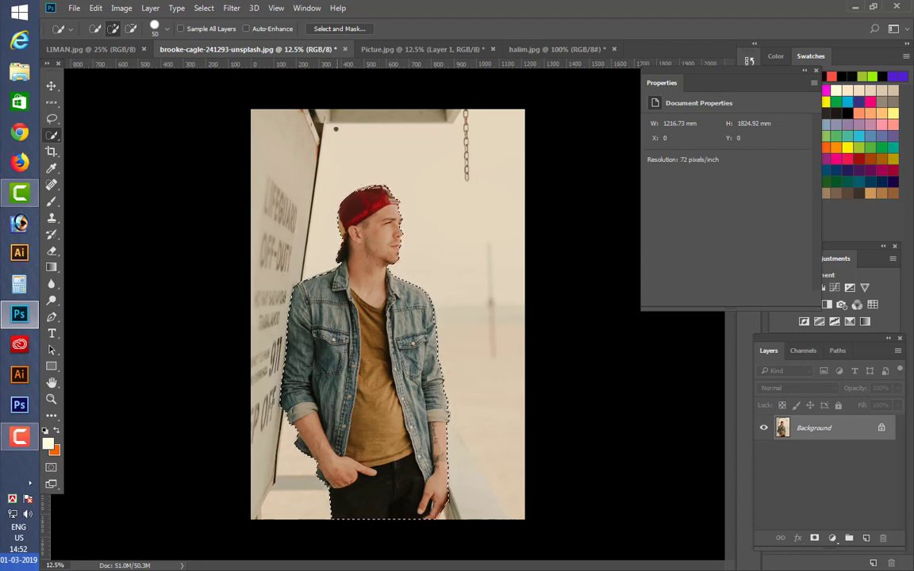
Switch to the Magic Wand tool and cycle through the open documents, ending on Picture.jpg.
{"action": "right_click", "coordinate": [52, 137]}
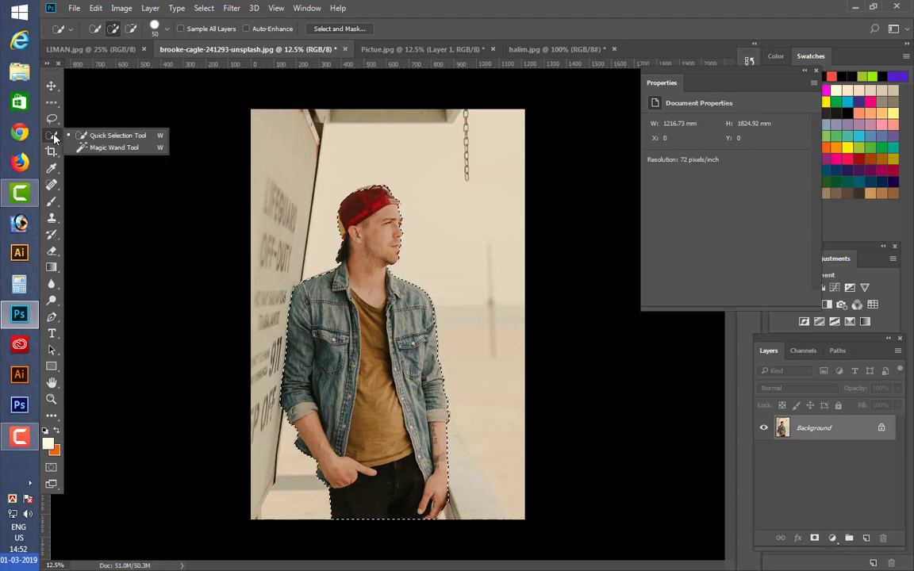
{"action": "left_click", "coordinate": [112, 148]}
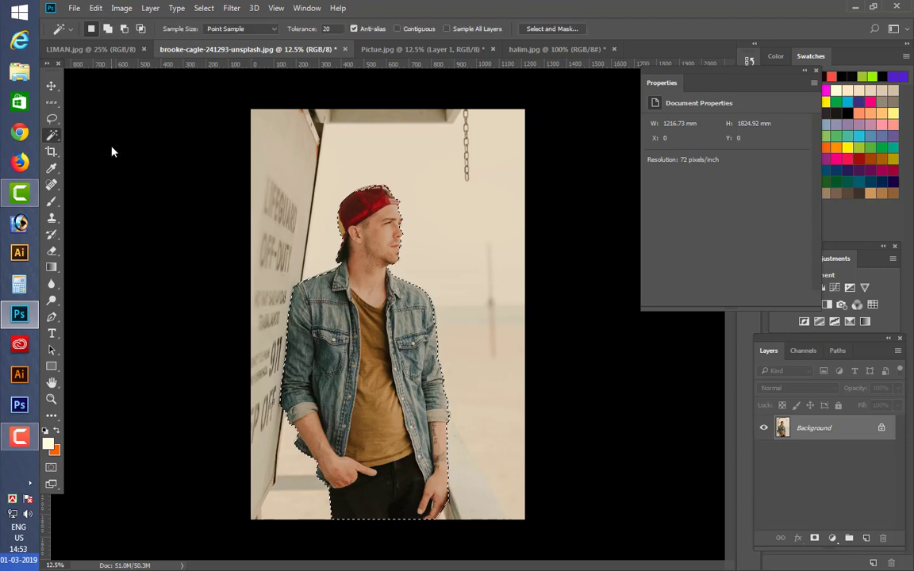
{"action": "left_click", "coordinate": [584, 49]}
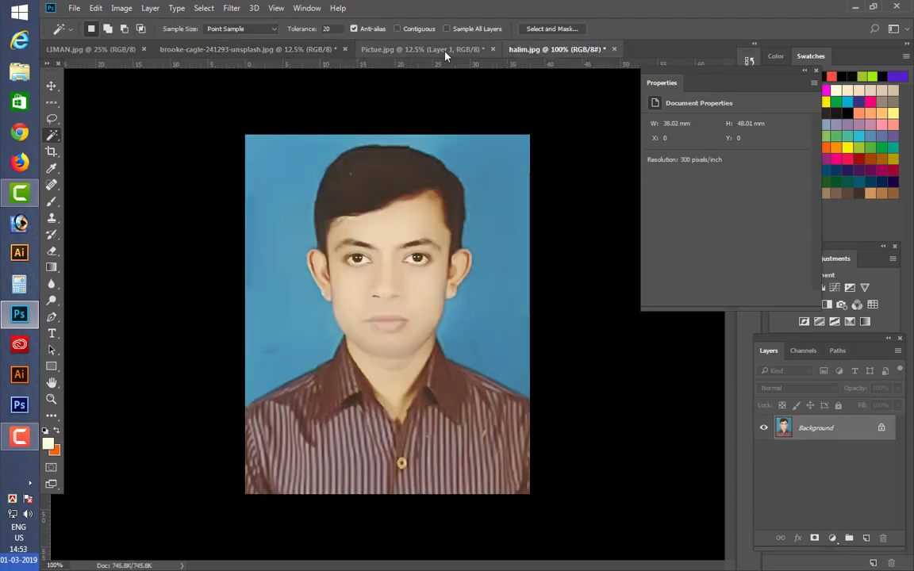
{"action": "left_click", "coordinate": [400, 49]}
{"action": "left_click", "coordinate": [169, 50]}
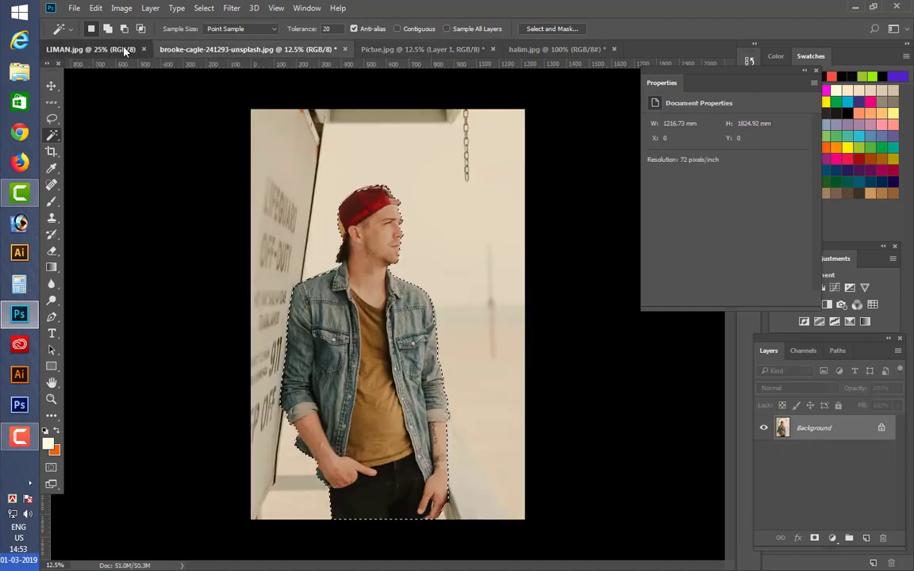
{"action": "left_click", "coordinate": [94, 50]}
{"action": "left_click", "coordinate": [557, 50]}
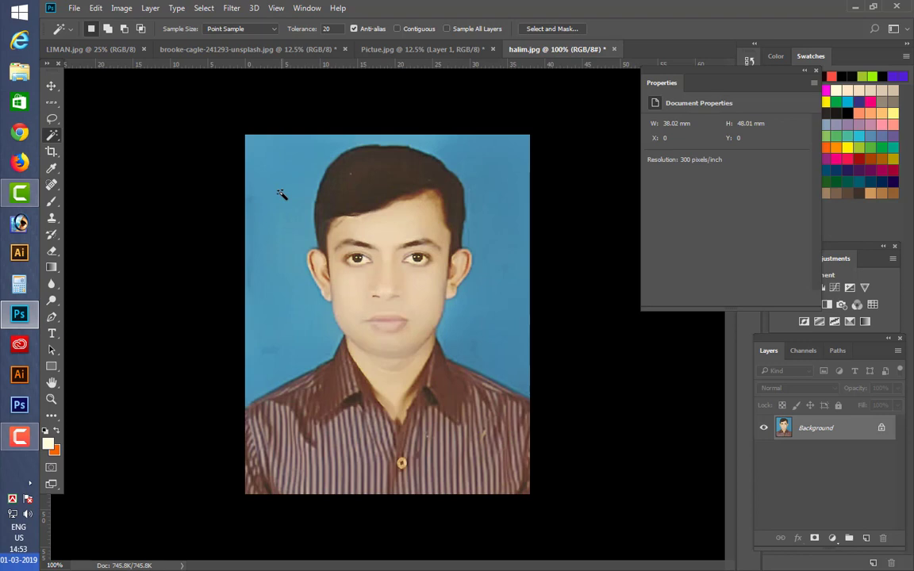
{"action": "left_click", "coordinate": [373, 49]}
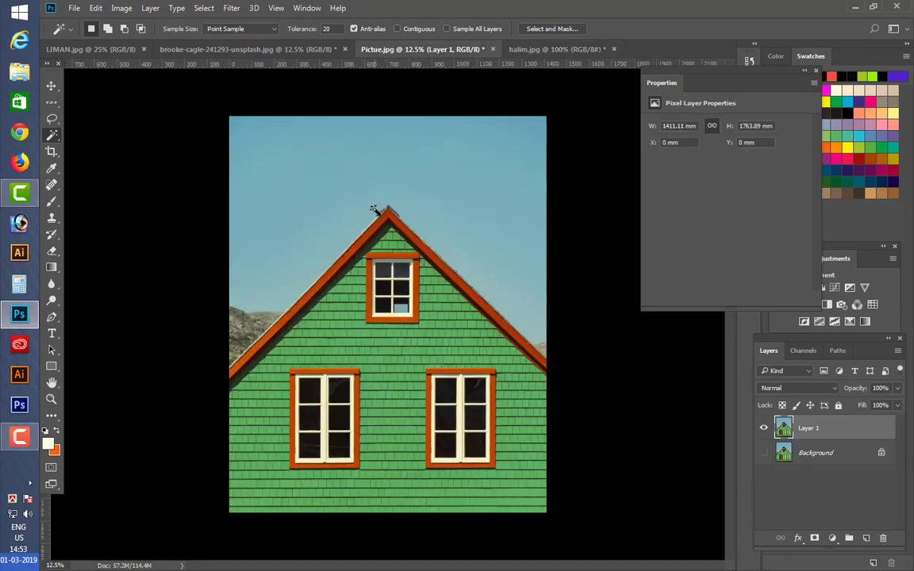
Zoom in and magic-wand the sky at tolerance 20, then again at tolerance 80.
{"action": "key", "text": "ctrl+plus"}
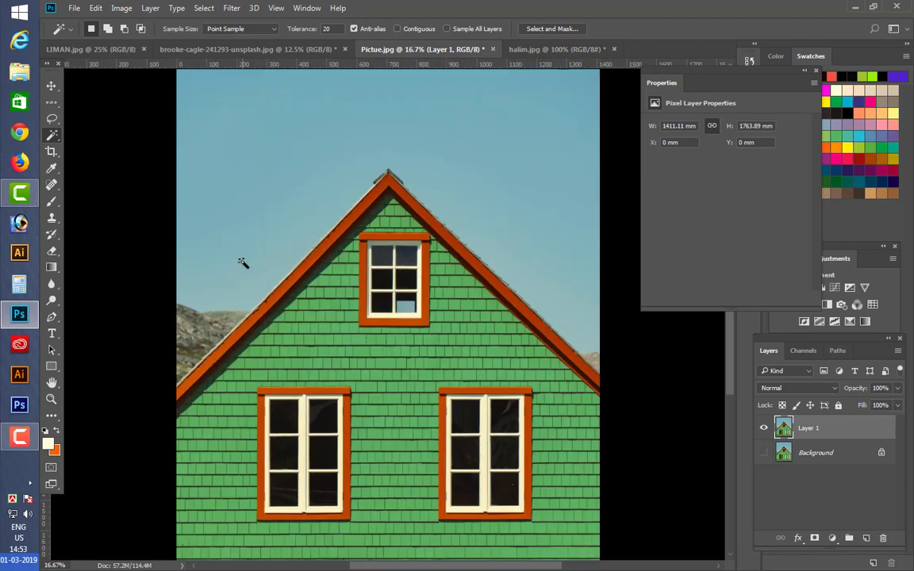
{"action": "scroll", "coordinate": [242, 262], "scroll_direction": "up", "scroll_amount": 3}
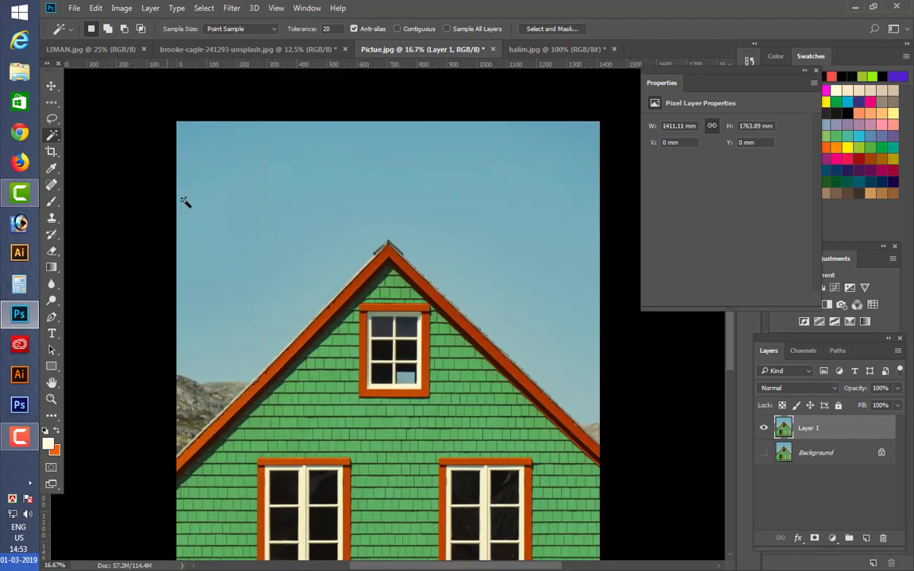
{"action": "left_click", "coordinate": [220, 329]}
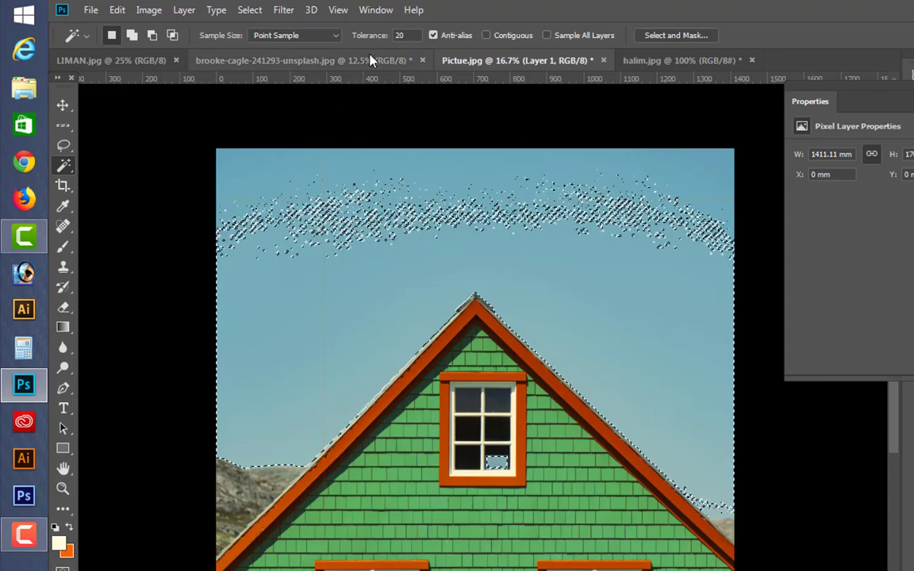
{"action": "left_click", "coordinate": [412, 36]}
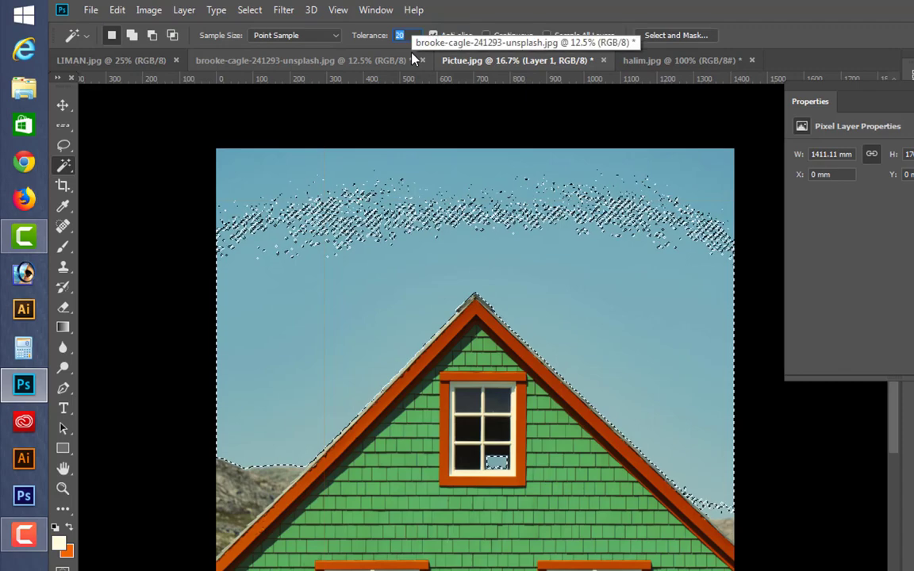
{"action": "type", "text": "8"}
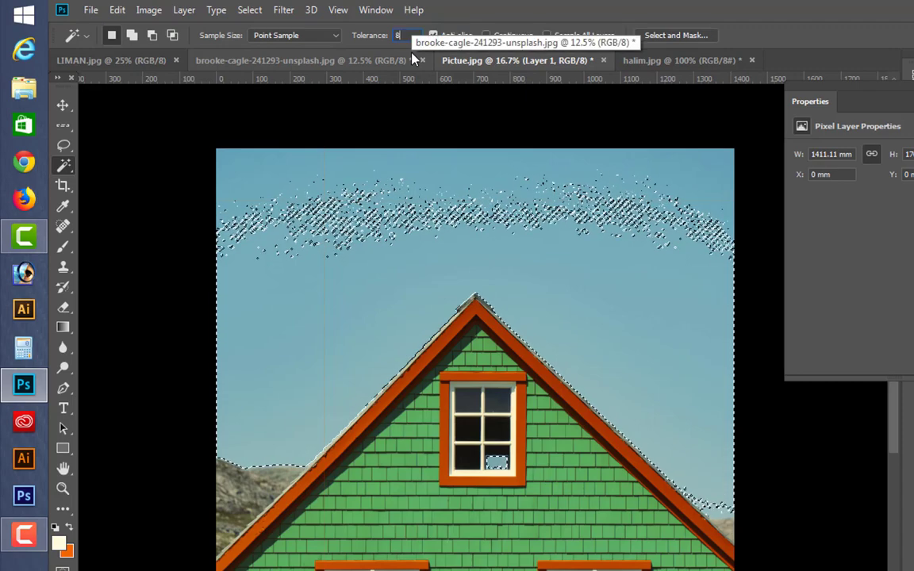
{"action": "type", "text": "0"}
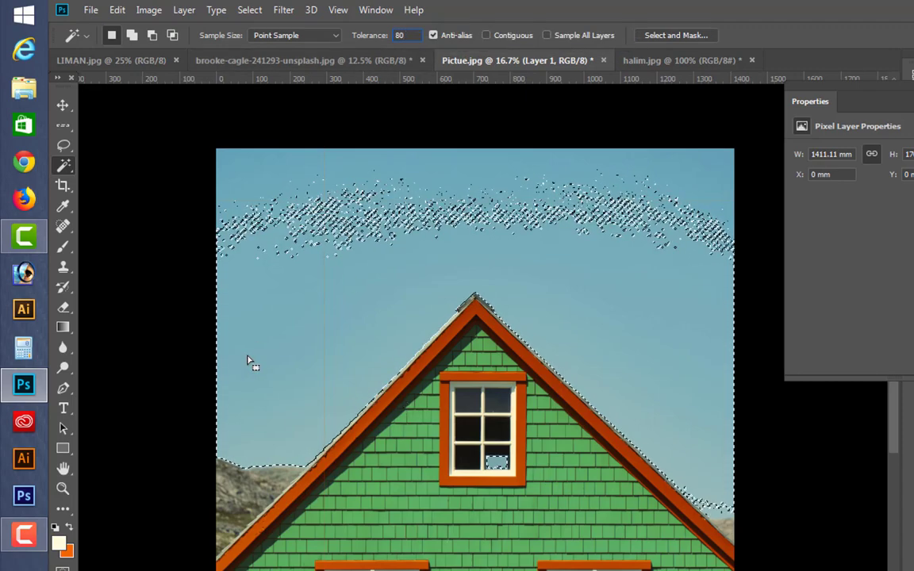
{"action": "left_click", "coordinate": [267, 368]}
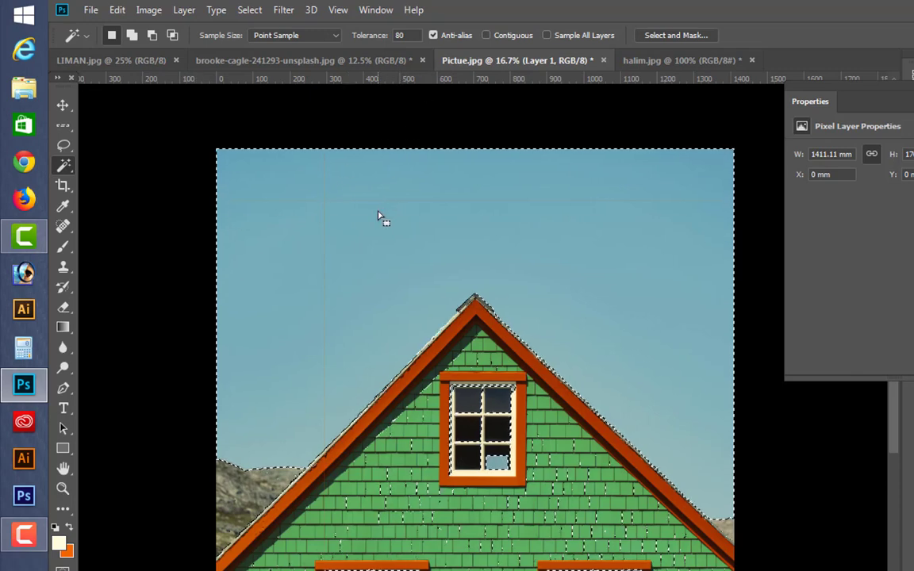
Deselect, set tolerance back to 20, test the sky again, and turn on Contiguous.
{"action": "key", "text": "ctrl+d"}
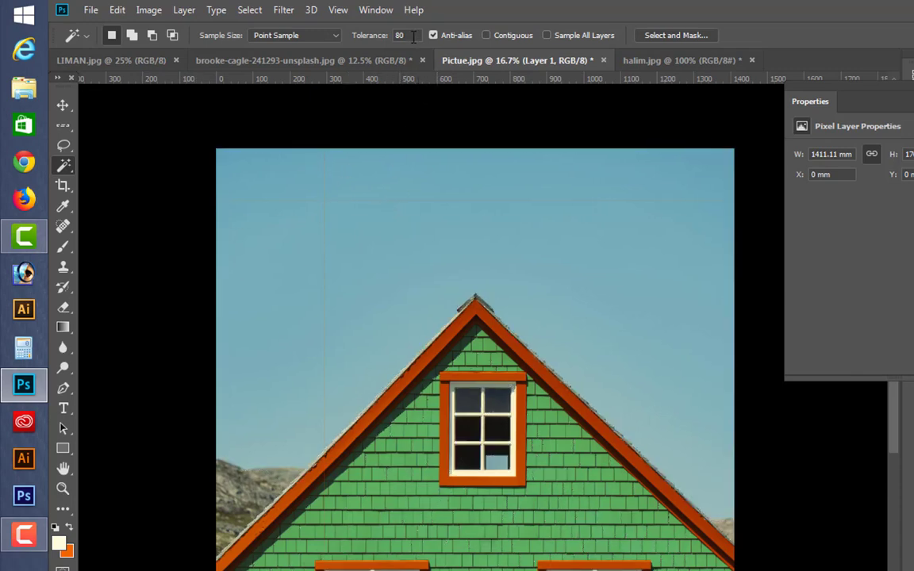
{"action": "left_click", "coordinate": [412, 35]}
{"action": "left_click", "coordinate": [290, 341]}
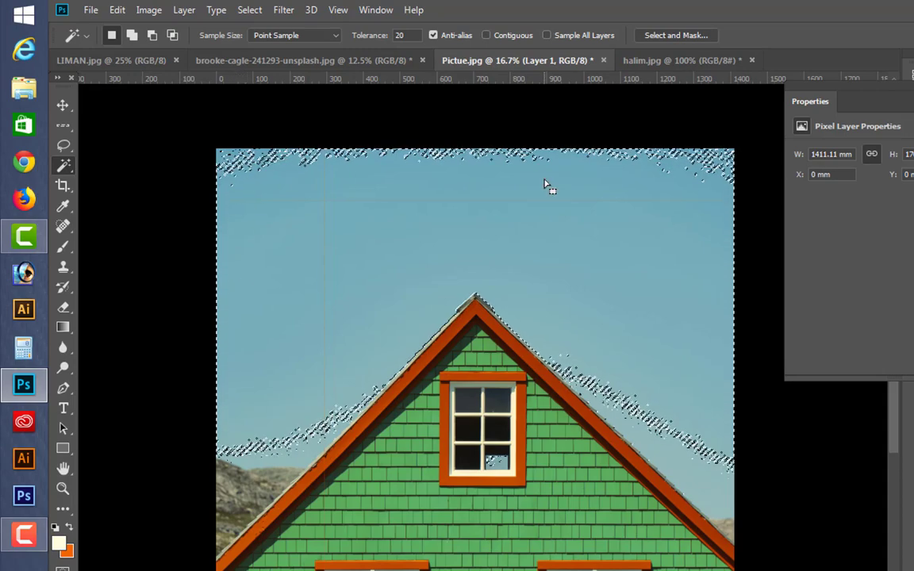
{"action": "left_click", "coordinate": [399, 34]}
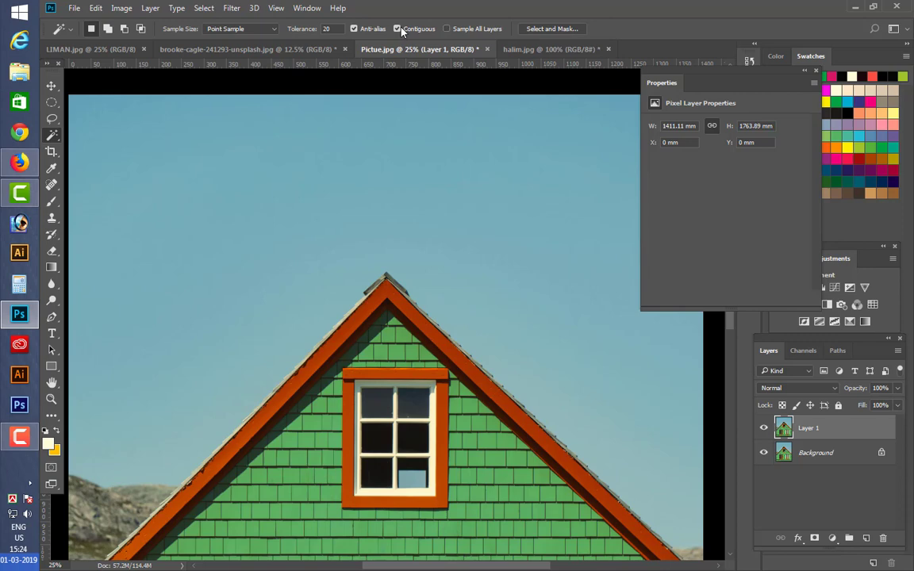
Draw four elliptical ovals in the sky and fill each with yellow.
{"action": "left_click", "coordinate": [52, 103]}
{"action": "left_click_drag", "start_coordinate": [121, 157], "coordinate": [168, 207]}
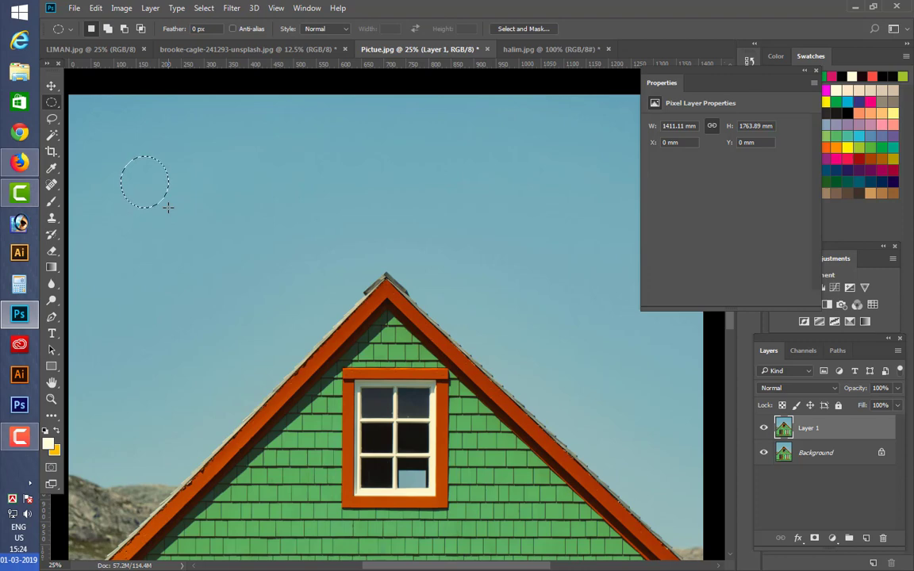
{"action": "key", "text": "ctrl+BackSpace"}
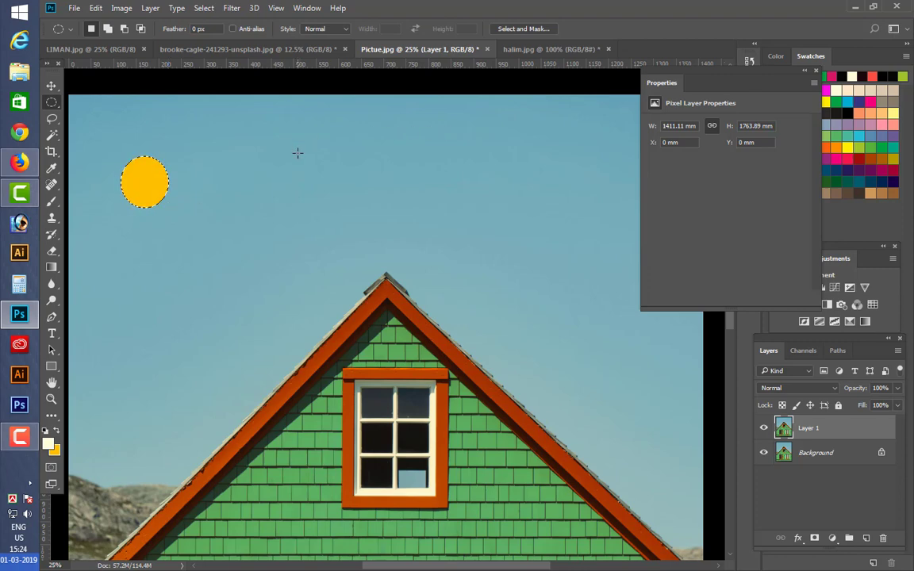
{"action": "left_click_drag", "start_coordinate": [297, 152], "coordinate": [323, 183]}
{"action": "key", "text": "ctrl+BackSpace"}
{"action": "left_click_drag", "start_coordinate": [446, 148], "coordinate": [483, 198]}
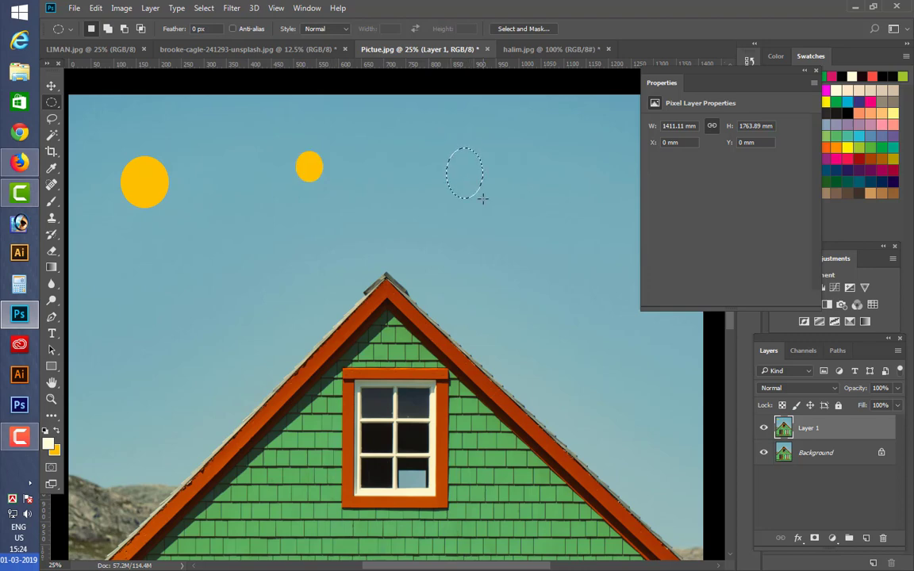
{"action": "key", "text": "ctrl+BackSpace"}
{"action": "left_click_drag", "start_coordinate": [156, 270], "coordinate": [194, 308]}
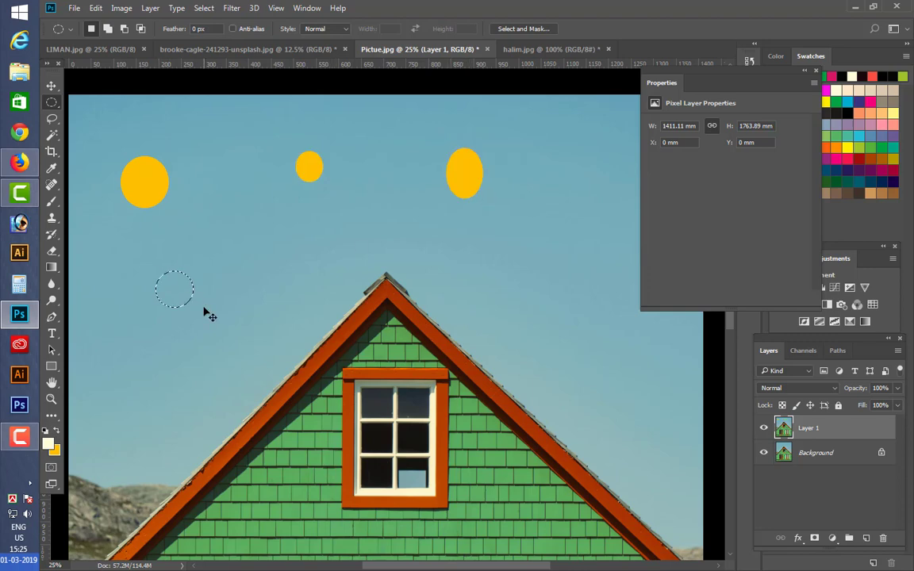
{"action": "key", "text": "ctrl+BackSpace"}
{"action": "key", "text": "ctrl+d"}
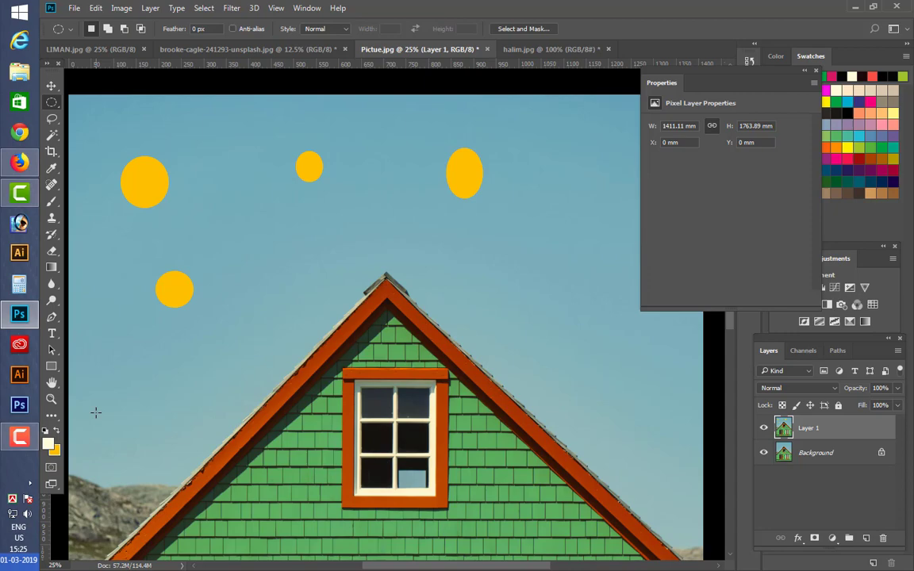
Set the background colour to black and fill new ovals near the house peak black.
{"action": "left_click", "coordinate": [55, 452]}
{"action": "left_click", "coordinate": [409, 469]}
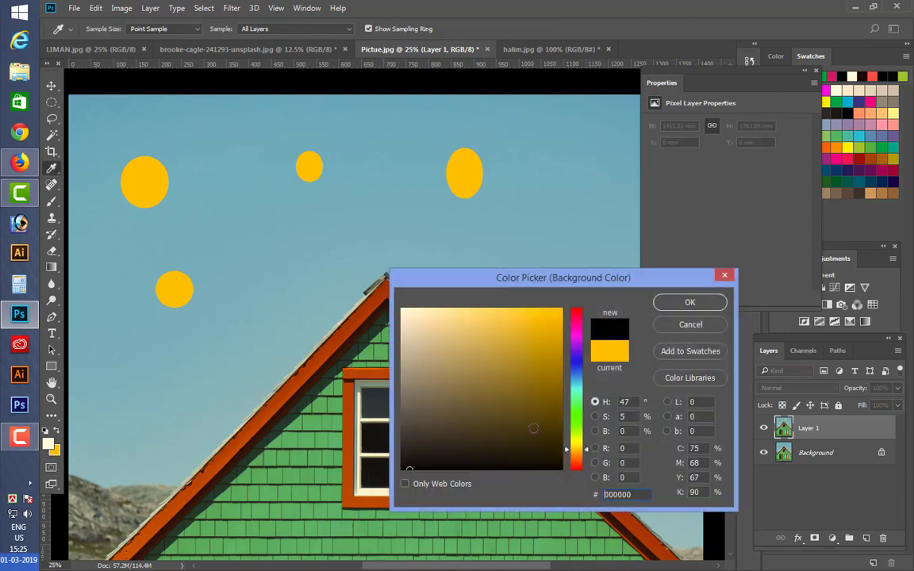
{"action": "left_click", "coordinate": [675, 306]}
{"action": "left_click_drag", "start_coordinate": [254, 240], "coordinate": [287, 273]}
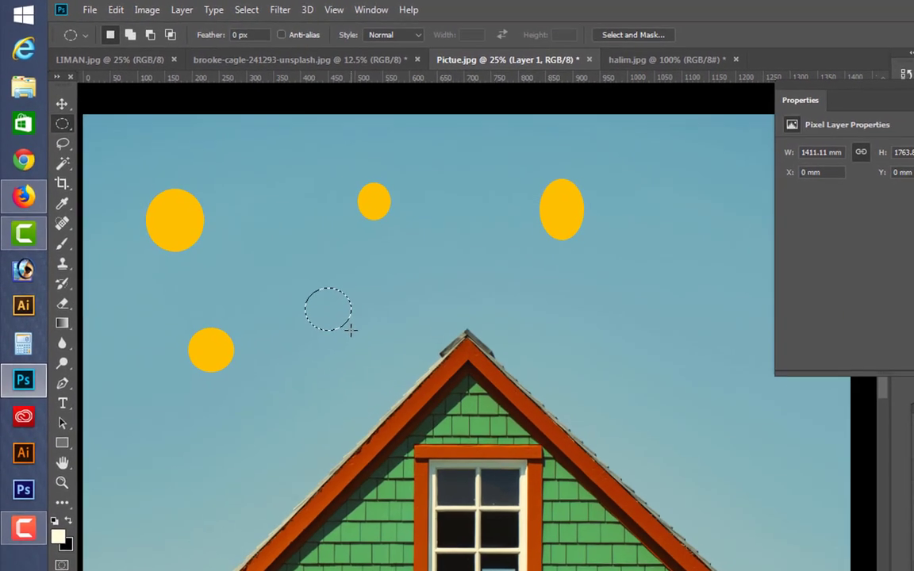
{"action": "key", "text": "ctrl+BackSpace"}
{"action": "left_click_drag", "start_coordinate": [453, 272], "coordinate": [580, 341]}
{"action": "key", "text": "ctrl+BackSpace"}
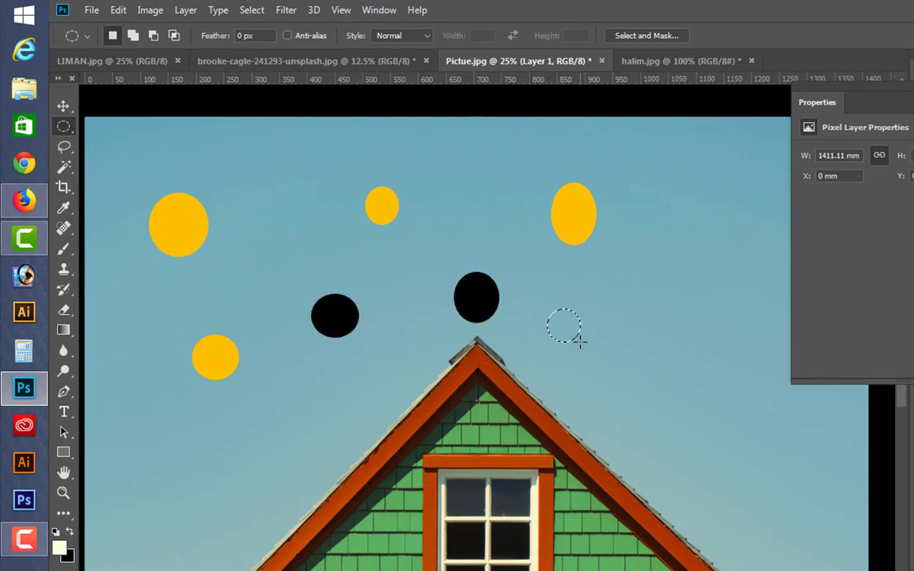
{"action": "key", "text": "ctrl+BackSpace"}
{"action": "key", "text": "ctrl+d"}
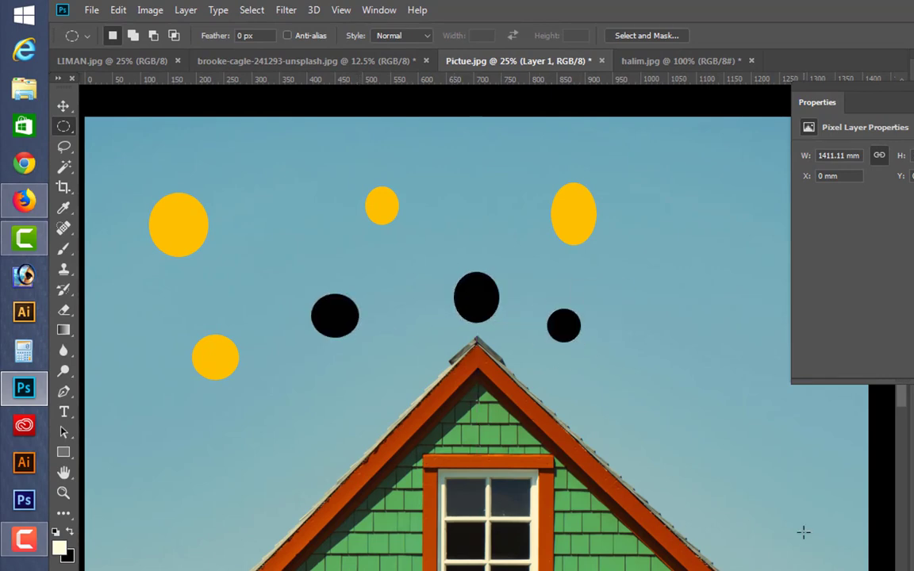
Add Layer 2, draw and fill more black ovals on it, and zoom to 33.3%.
{"action": "key", "text": "ctrl+shift+alt+n"}
{"action": "left_click_drag", "start_coordinate": [460, 175], "coordinate": [488, 214]}
{"action": "key", "text": "ctrl+BackSpace"}
{"action": "left_click_drag", "start_coordinate": [281, 185], "coordinate": [387, 260]}
{"action": "key", "text": "ctrl+BackSpace"}
{"action": "key", "text": "ctrl+BackSpace"}
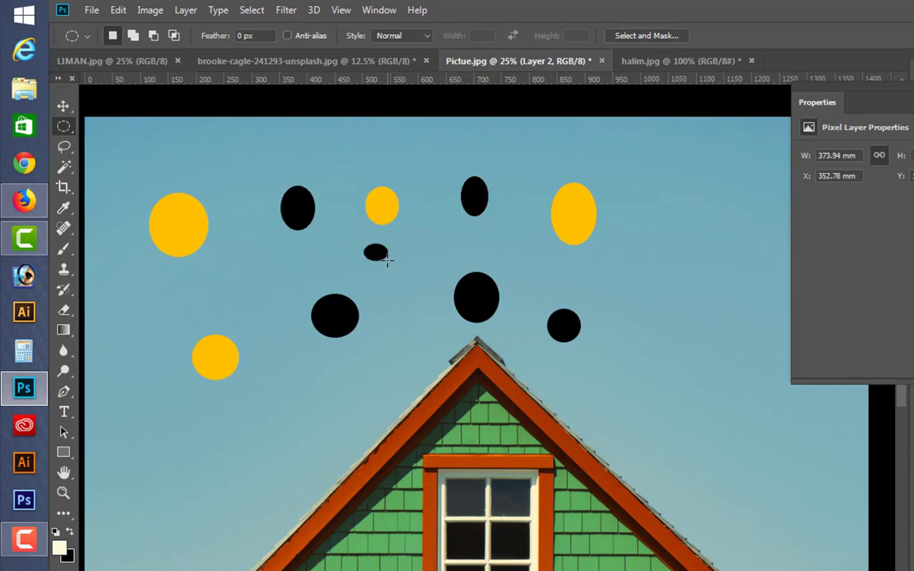
{"action": "key", "text": "ctrl+plus"}
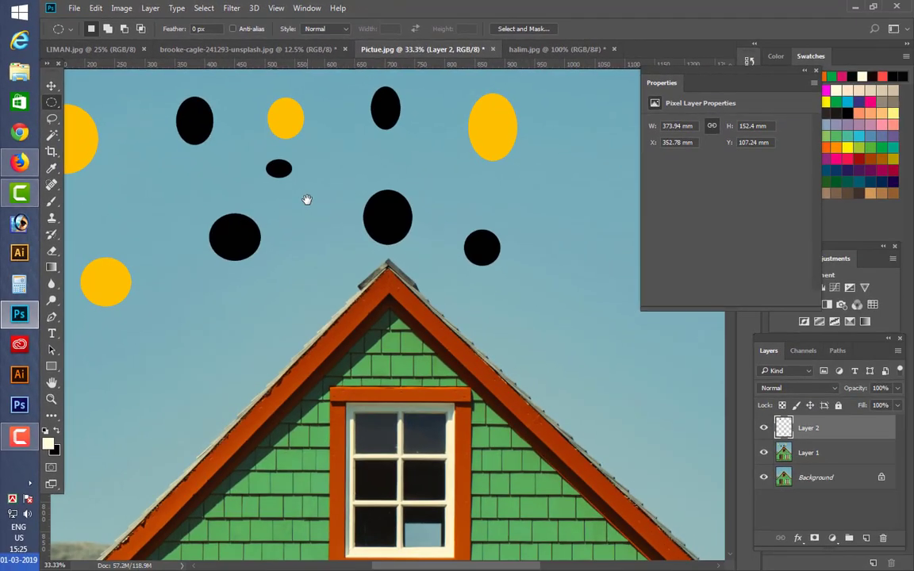
{"action": "left_click_drag", "start_coordinate": [378, 247], "coordinate": [474, 393]}
{"action": "left_click_drag", "start_coordinate": [383, 318], "coordinate": [379, 343]}
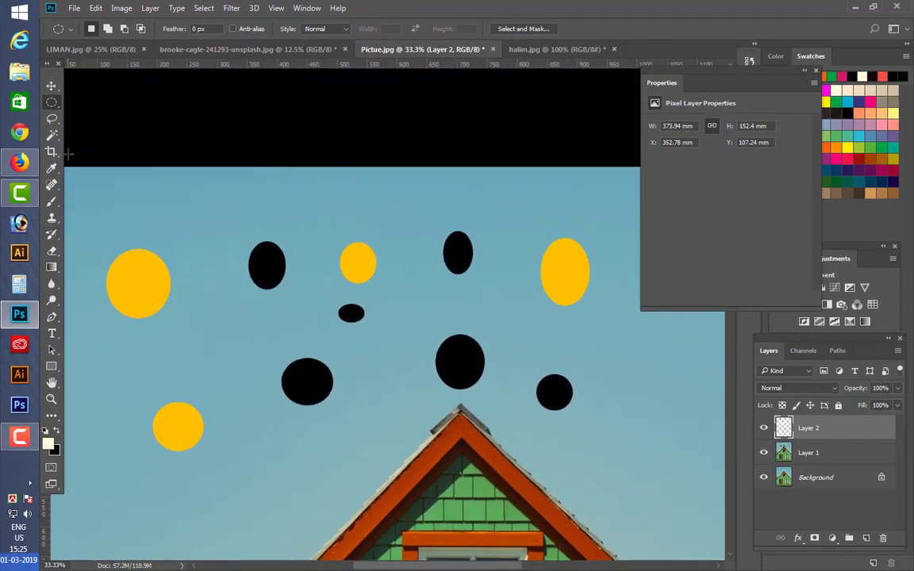
Choose the Magic Wand tool from the selection tool flyout.
{"action": "left_click", "coordinate": [53, 137]}
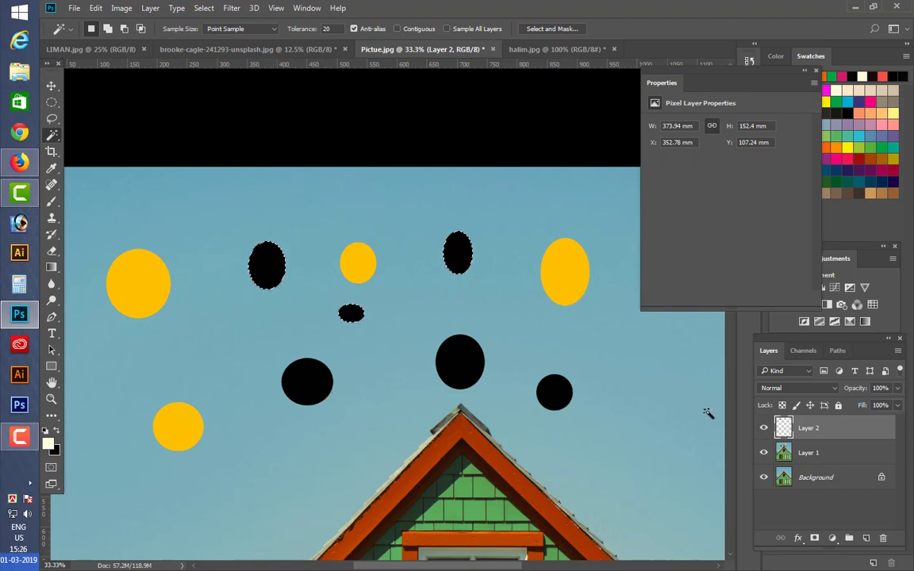
Toggle Layer 2 and Layer 1 visibility to check which black ovals are selected.
{"action": "left_click", "coordinate": [763, 429]}
{"action": "left_click", "coordinate": [763, 428]}
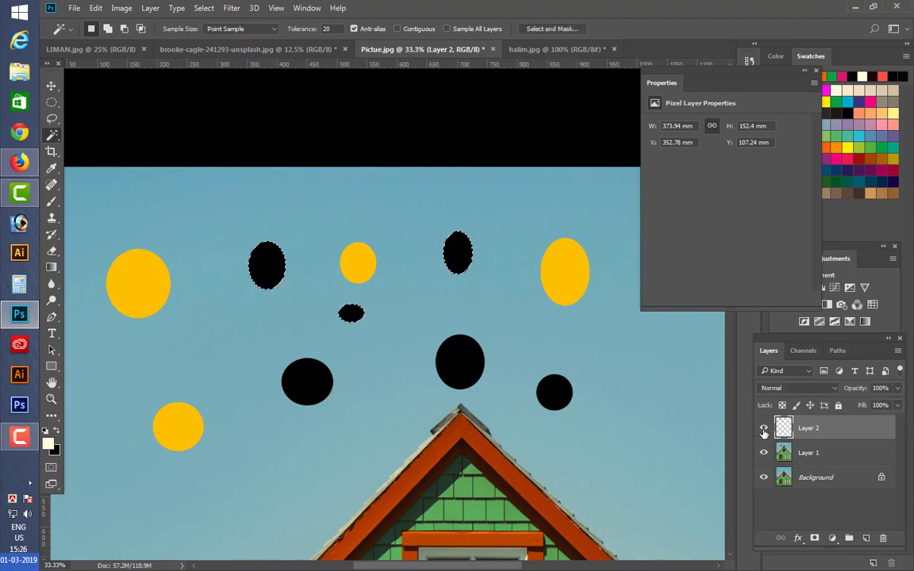
{"action": "left_click", "coordinate": [763, 428]}
{"action": "left_click", "coordinate": [763, 429]}
{"action": "left_click", "coordinate": [763, 428]}
{"action": "left_click", "coordinate": [763, 428]}
{"action": "left_click", "coordinate": [763, 428]}
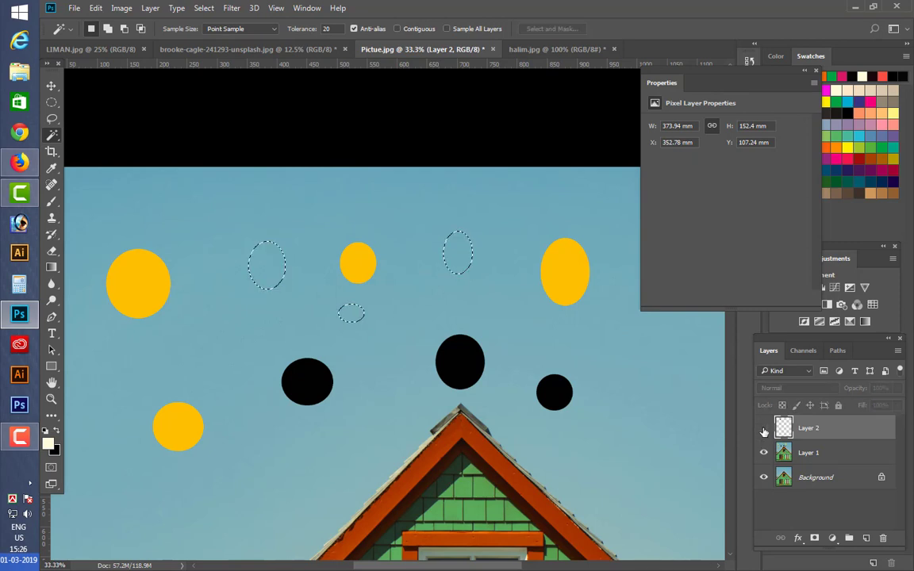
{"action": "left_click", "coordinate": [764, 456]}
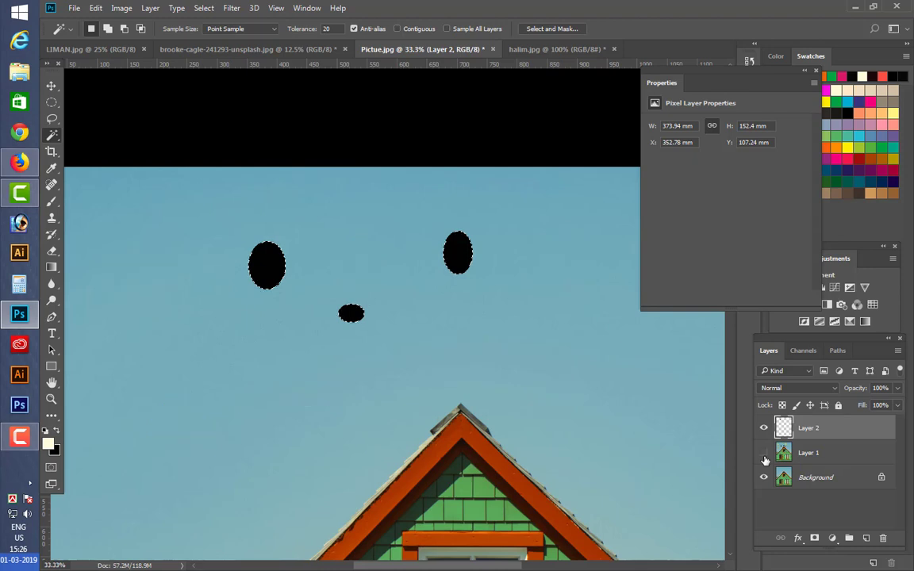
{"action": "left_click", "coordinate": [764, 455]}
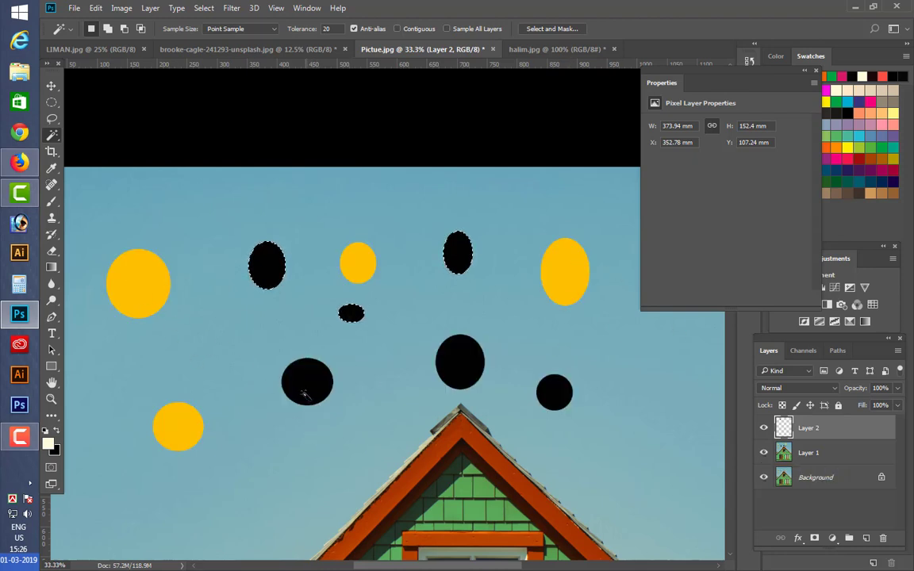
Make Layer 1 active and magic-wand a black oval to select the lower ovals and dark house areas.
{"action": "left_click", "coordinate": [306, 379]}
{"action": "left_click", "coordinate": [309, 389]}
{"action": "left_click", "coordinate": [310, 387]}
{"action": "left_click", "coordinate": [773, 455]}
{"action": "left_click", "coordinate": [310, 388]}
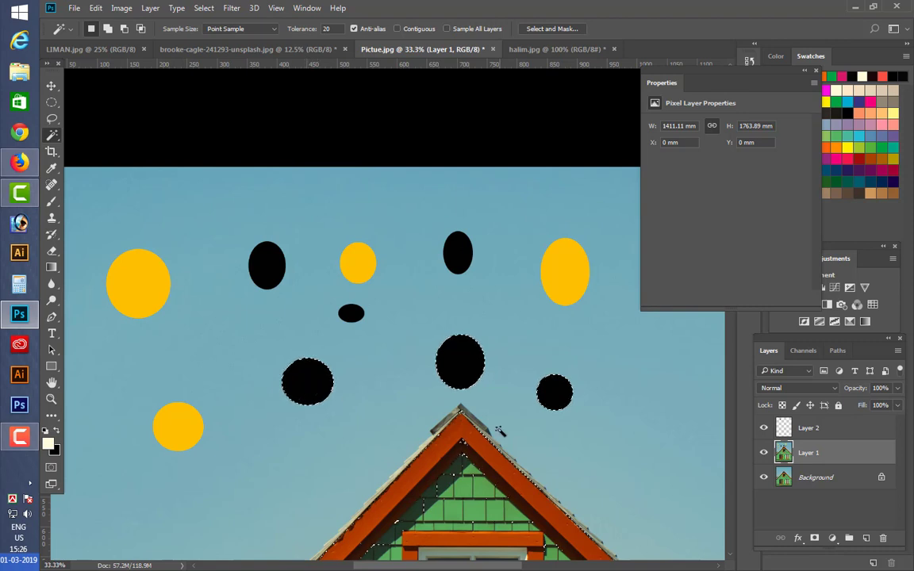
With Contiguous checked, use the Magic Wand to select only the left black oval.
{"action": "scroll", "coordinate": [307, 373], "scroll_direction": "down", "scroll_amount": 1}
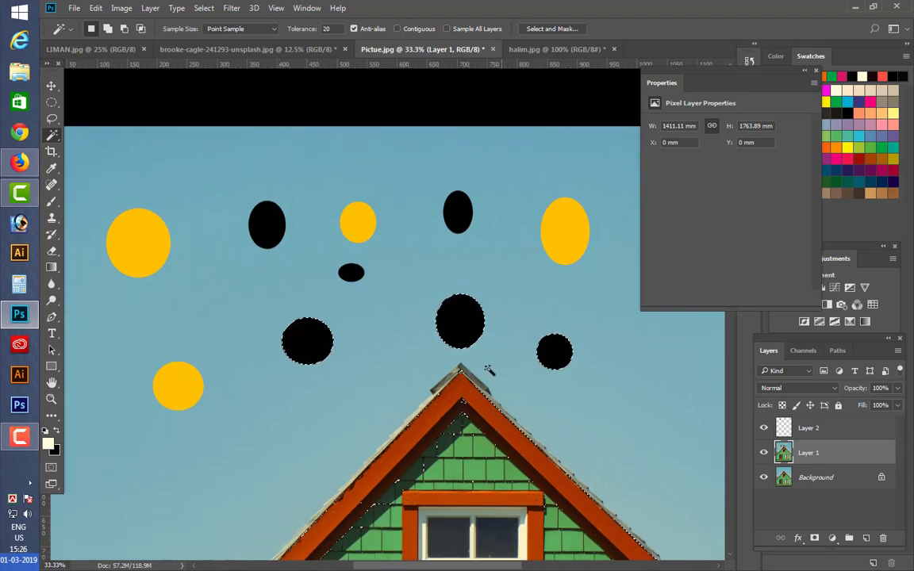
{"action": "scroll", "coordinate": [443, 404], "scroll_direction": "down", "scroll_amount": 1}
{"action": "scroll", "coordinate": [445, 403], "scroll_direction": "down", "scroll_amount": 1}
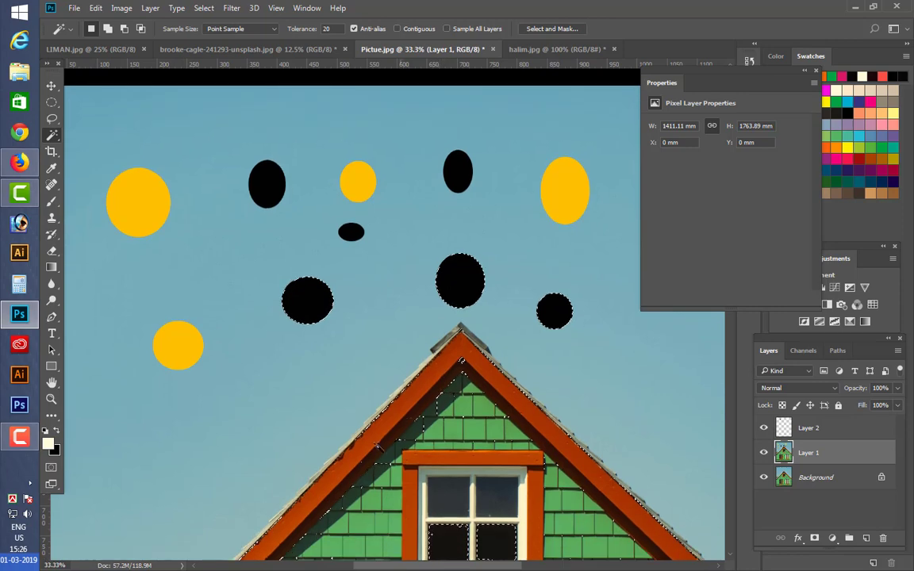
{"action": "scroll", "coordinate": [450, 424], "scroll_direction": "down", "scroll_amount": 3}
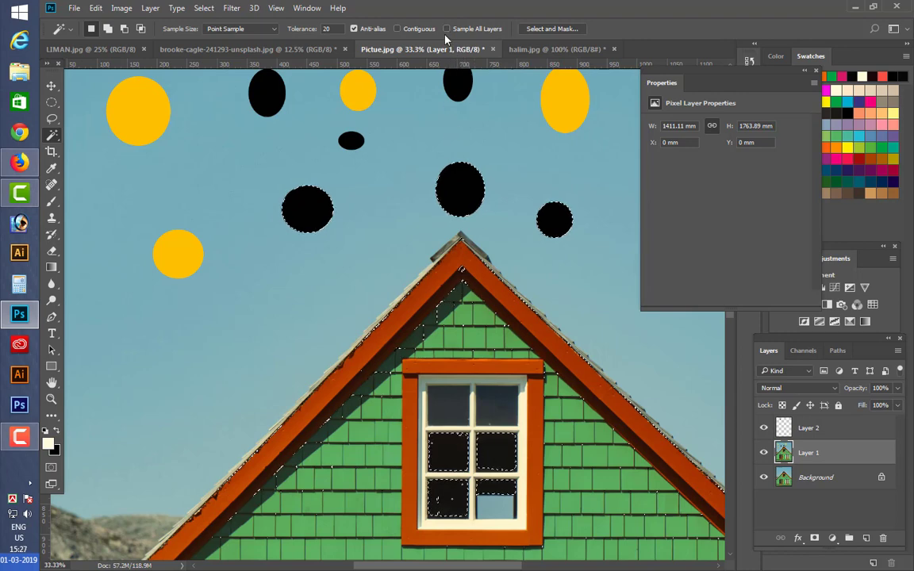
{"action": "left_click", "coordinate": [403, 30]}
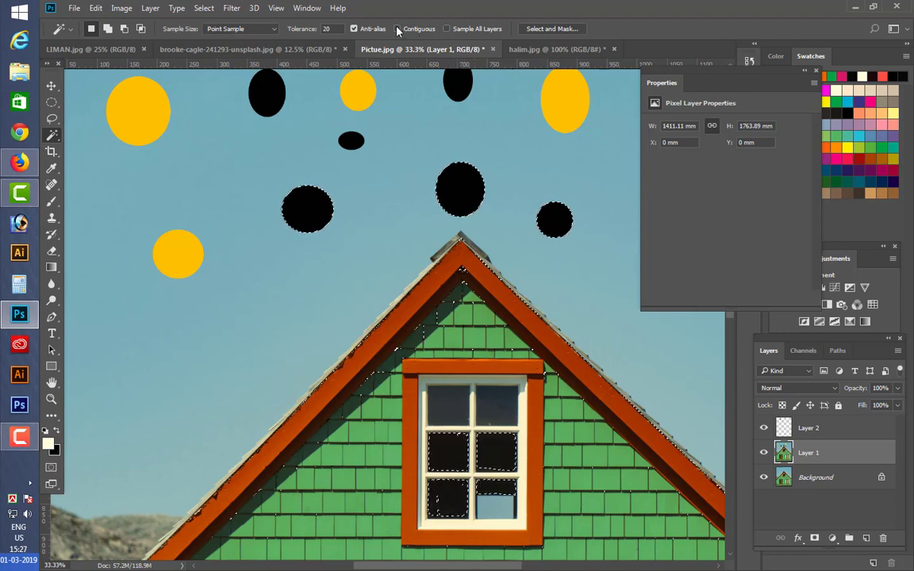
{"action": "left_click", "coordinate": [306, 205]}
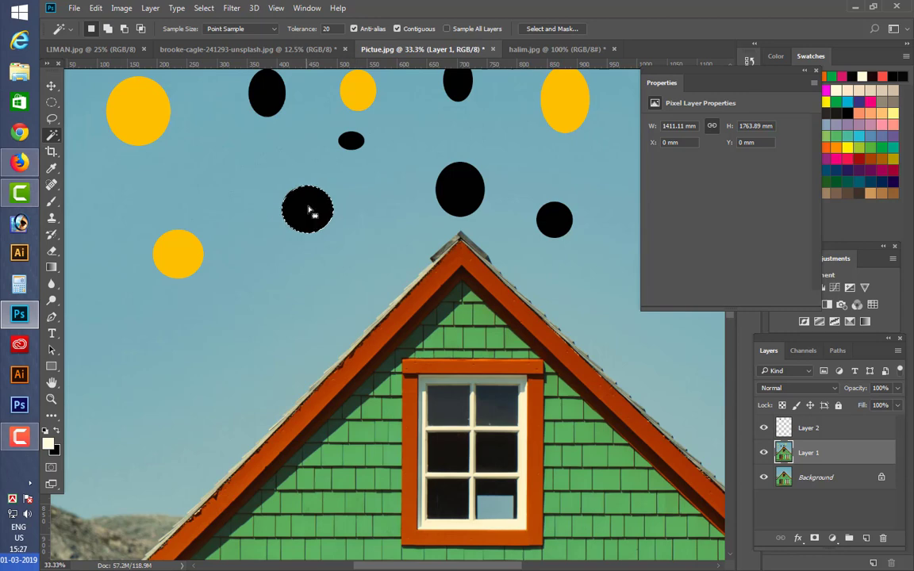
Uncheck Contiguous and select every black region on the layer at once.
{"action": "left_click", "coordinate": [397, 29]}
{"action": "left_click", "coordinate": [460, 191]}
{"action": "scroll", "coordinate": [413, 206], "scroll_direction": "up", "scroll_amount": 1}
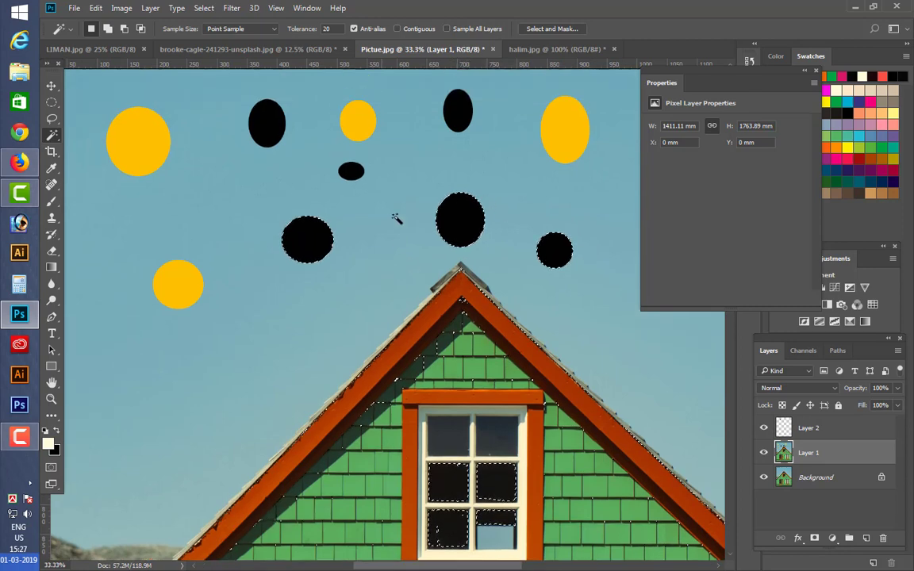
{"action": "scroll", "coordinate": [467, 499], "scroll_direction": "down", "scroll_amount": 4}
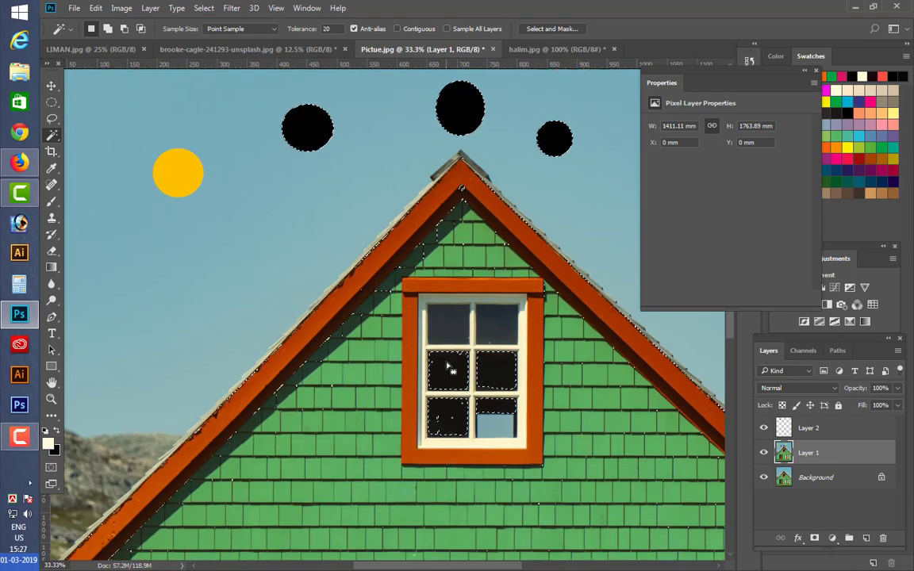
{"action": "scroll", "coordinate": [436, 337], "scroll_direction": "up", "scroll_amount": 1}
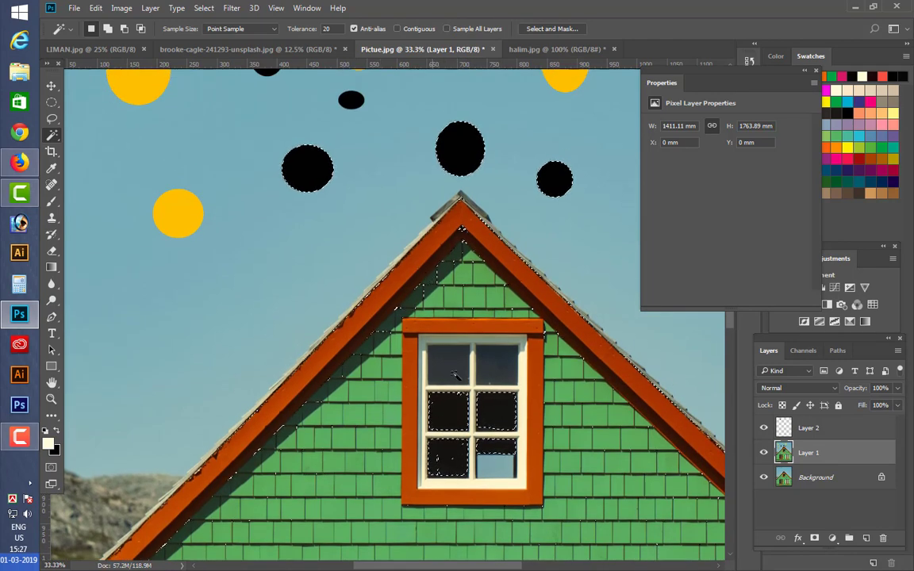
{"action": "scroll", "coordinate": [406, 295], "scroll_direction": "up", "scroll_amount": 2}
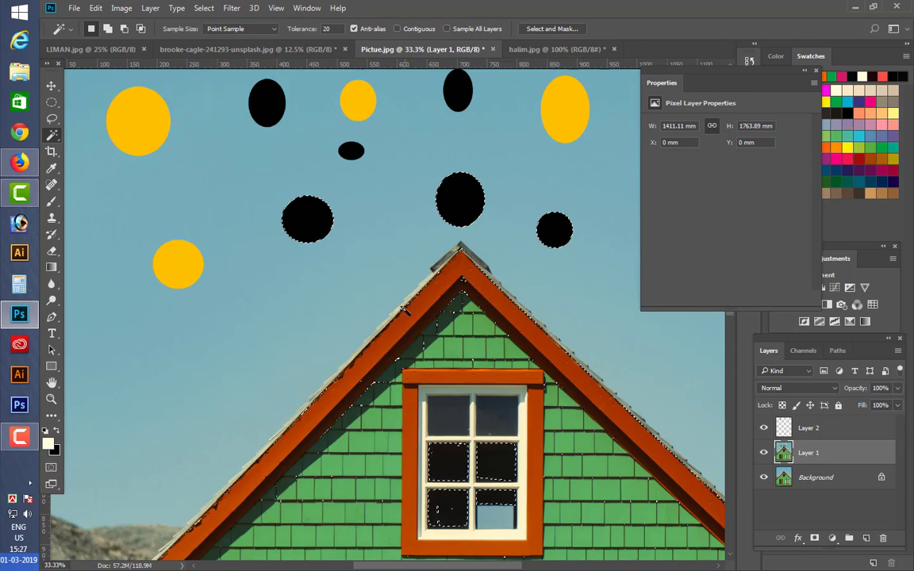
{"action": "scroll", "coordinate": [402, 305], "scroll_direction": "up", "scroll_amount": 2}
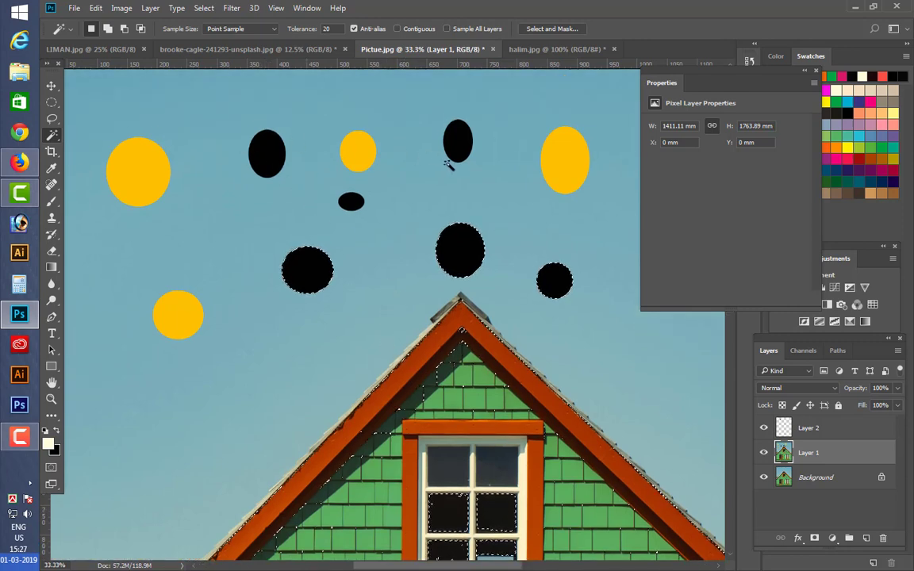
Hide and show Layer 2's black ovals twice, then select all four yellow ovals.
{"action": "left_click", "coordinate": [763, 428]}
{"action": "left_click", "coordinate": [763, 428]}
{"action": "left_click", "coordinate": [763, 428]}
{"action": "left_click", "coordinate": [763, 428]}
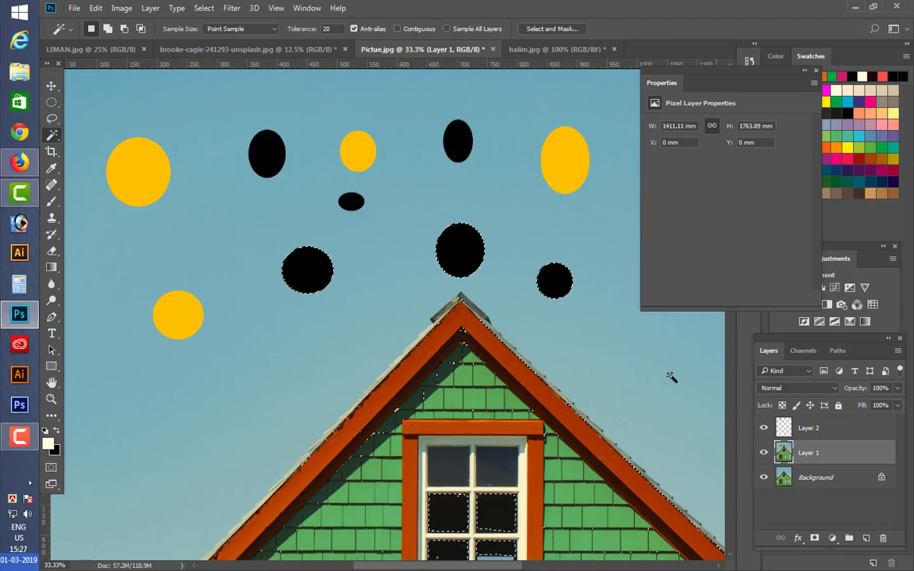
{"action": "left_click", "coordinate": [564, 164]}
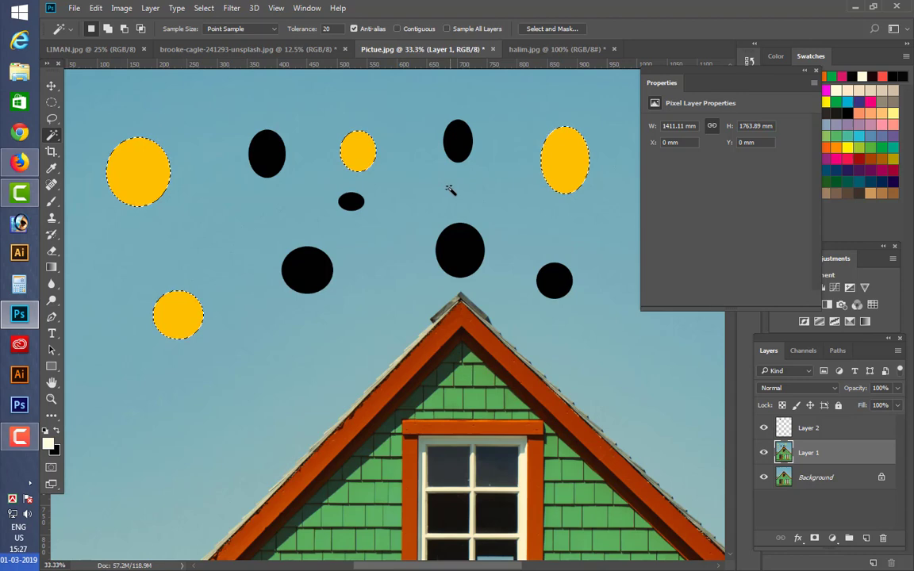
{"action": "left_click", "coordinate": [54, 139]}
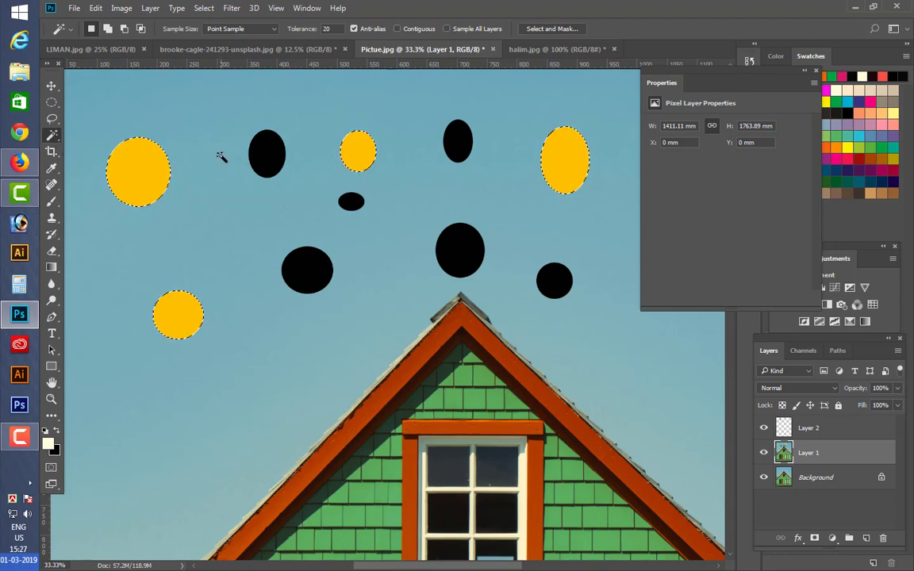